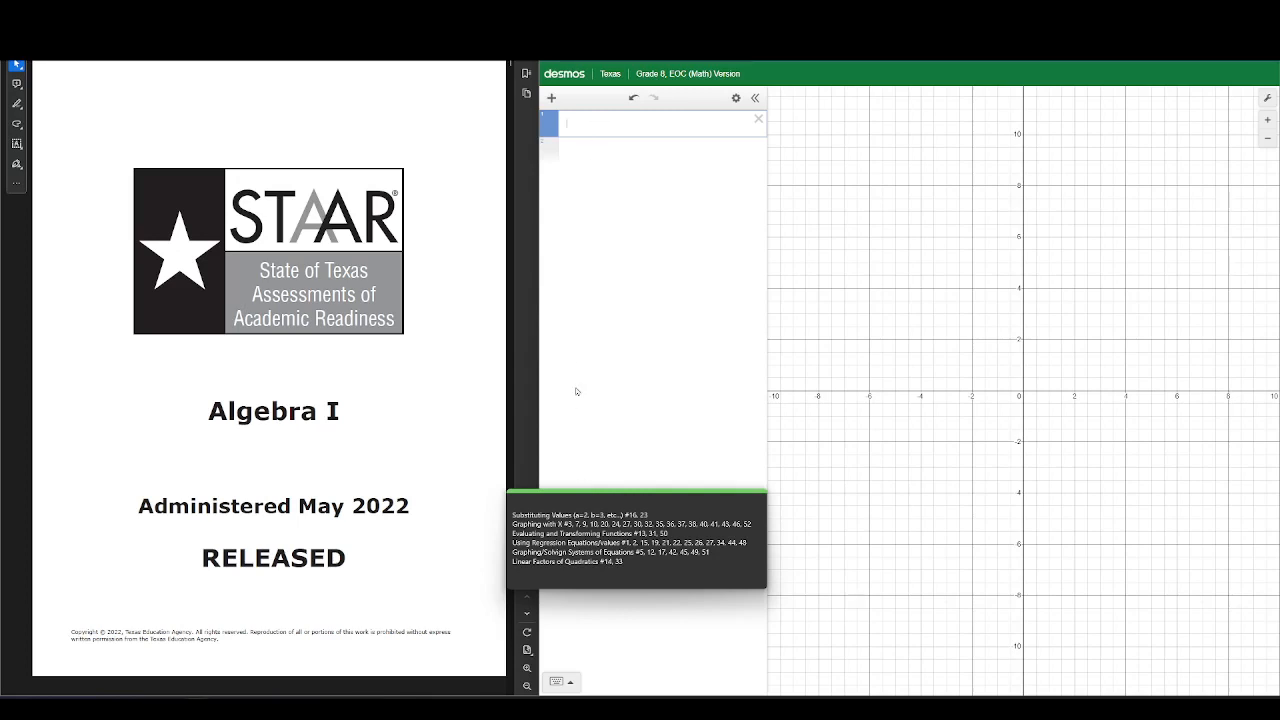
Review the sticky note's question categories, highlighting the numbers listed for graphing with X and for regression equations
click(511, 508)
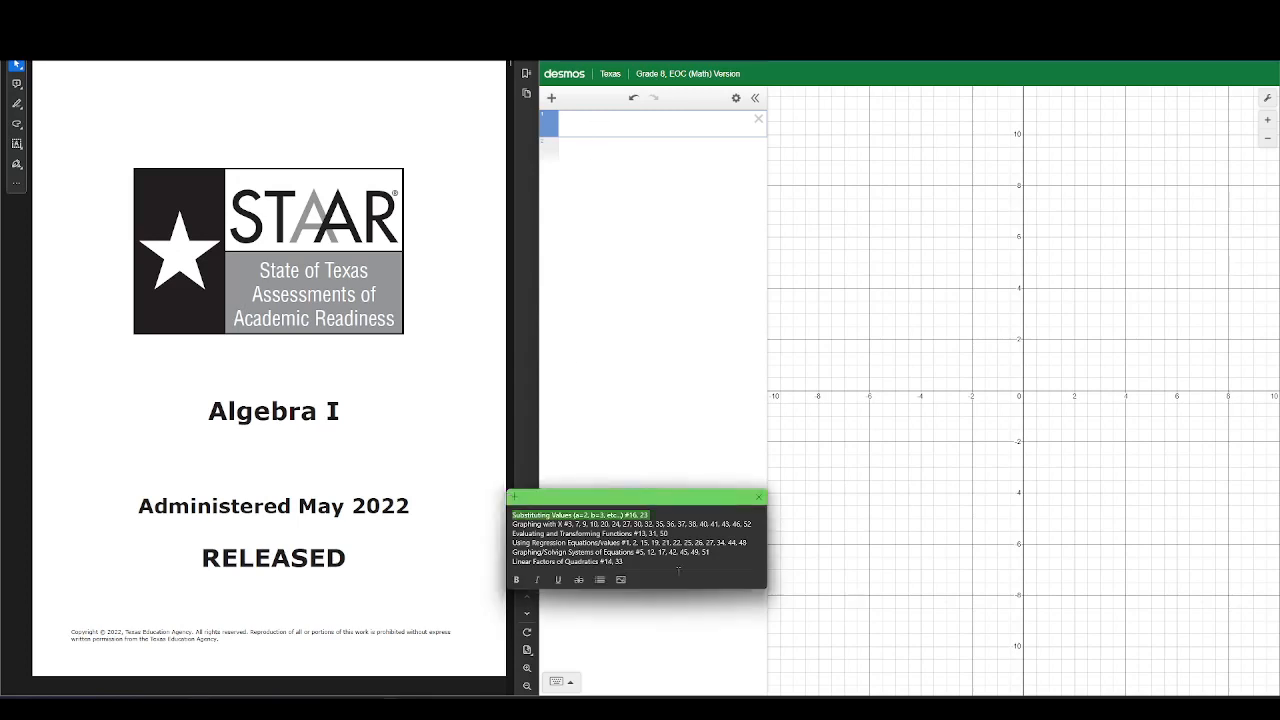
key(ctrl+a)
click(573, 534)
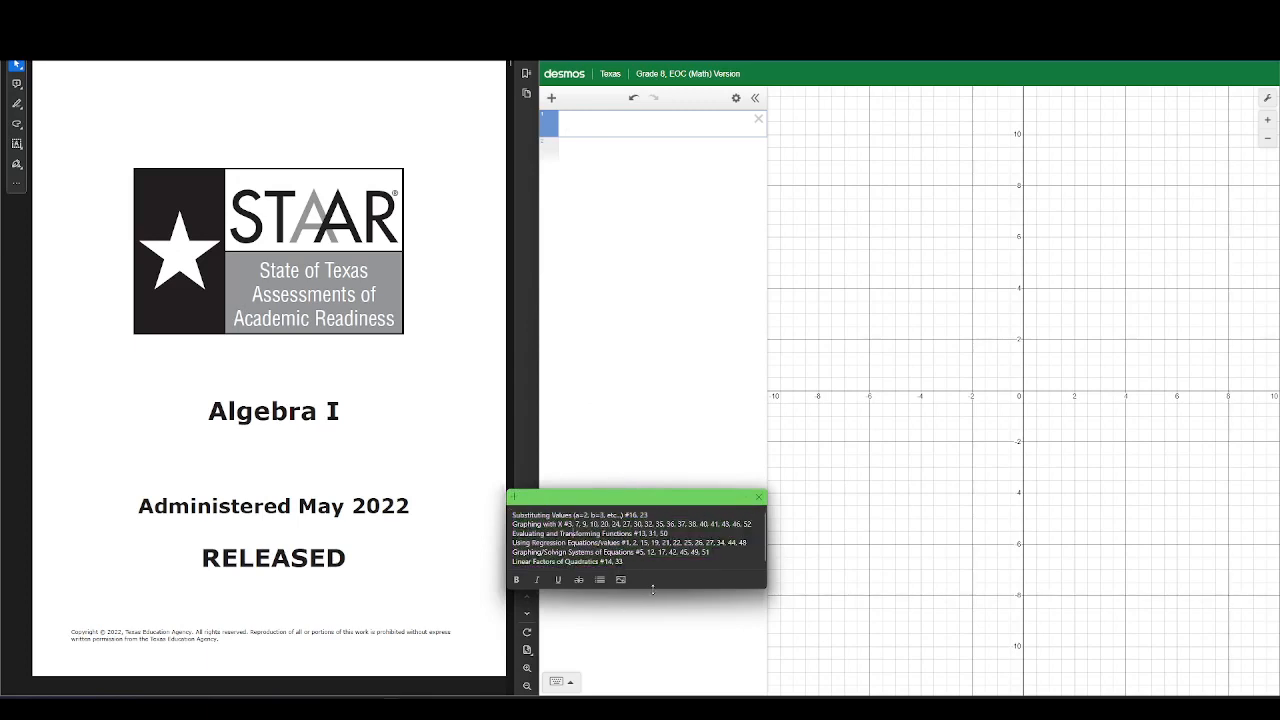
drag(652, 589, 652, 594)
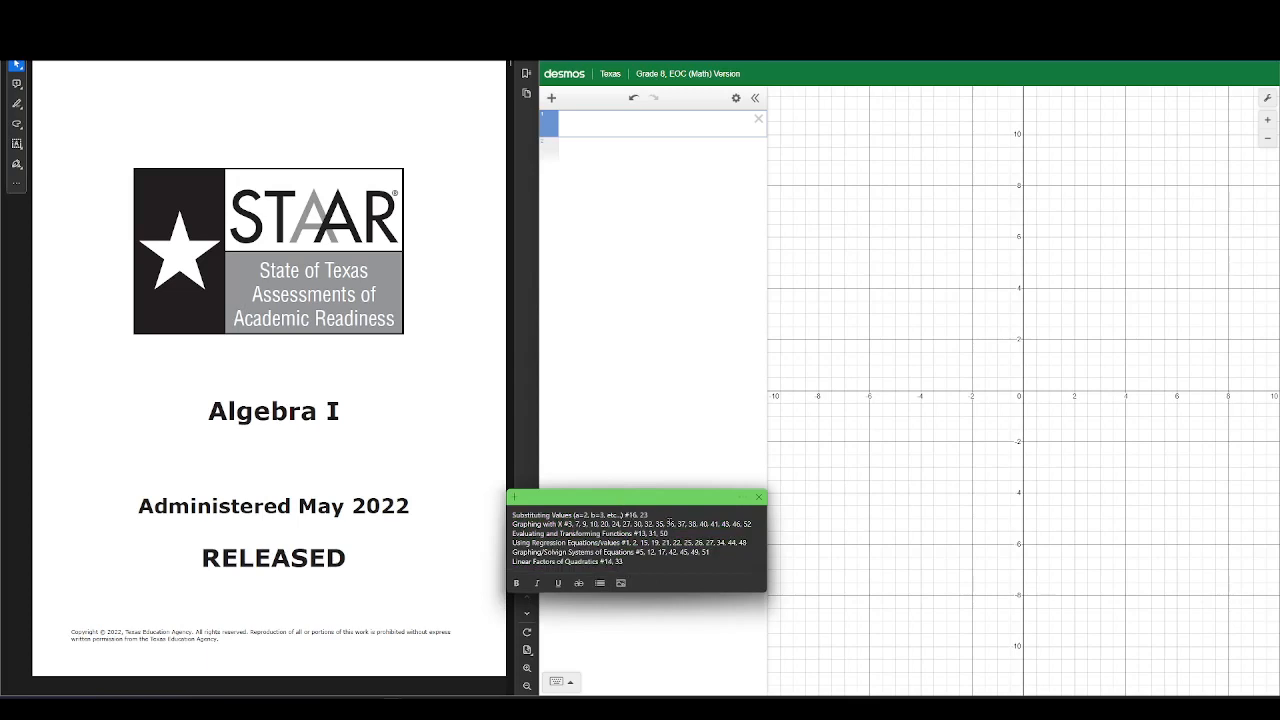
drag(626, 562, 645, 544)
click(640, 552)
click(645, 544)
drag(567, 524, 752, 524)
drag(627, 543, 748, 543)
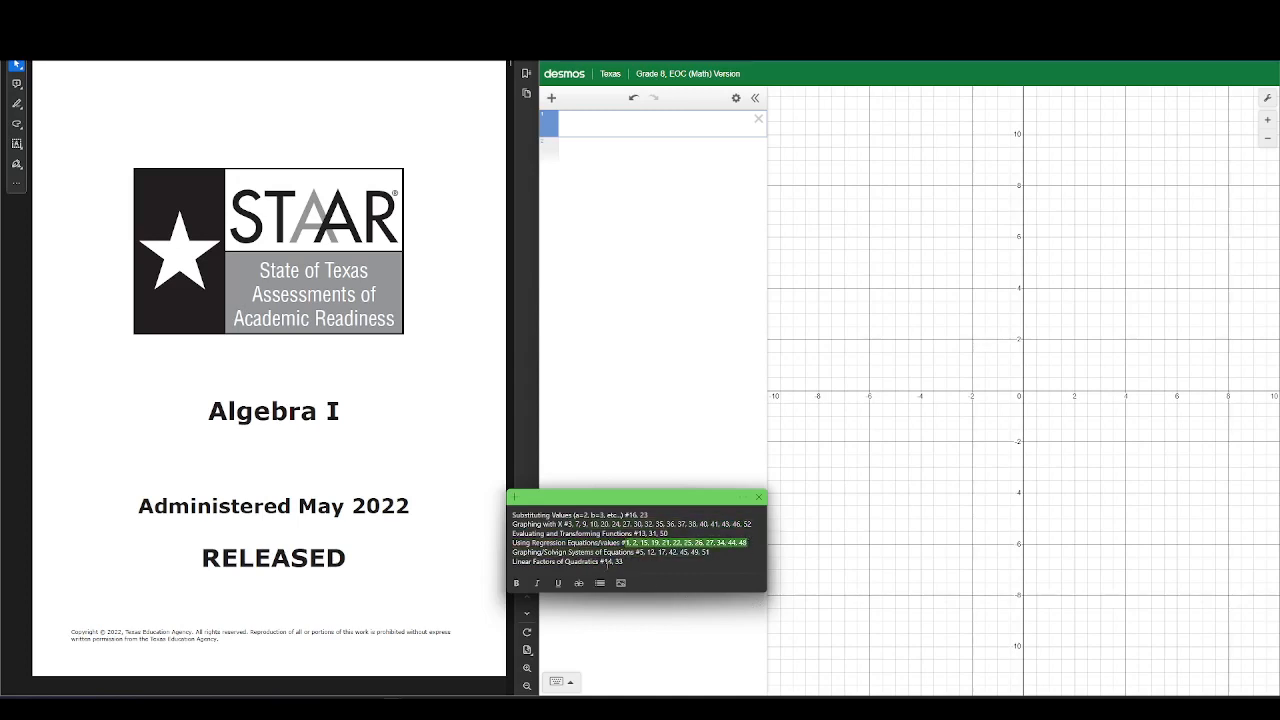
click(658, 566)
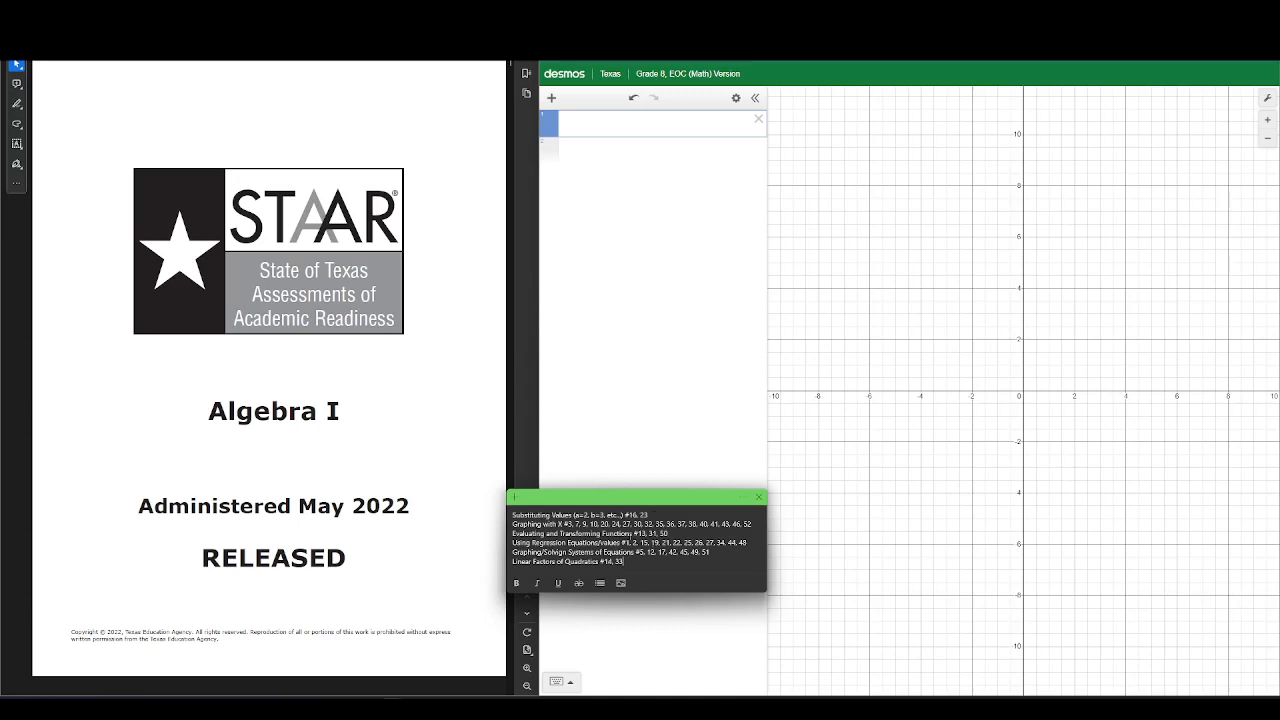
drag(623, 543, 748, 543)
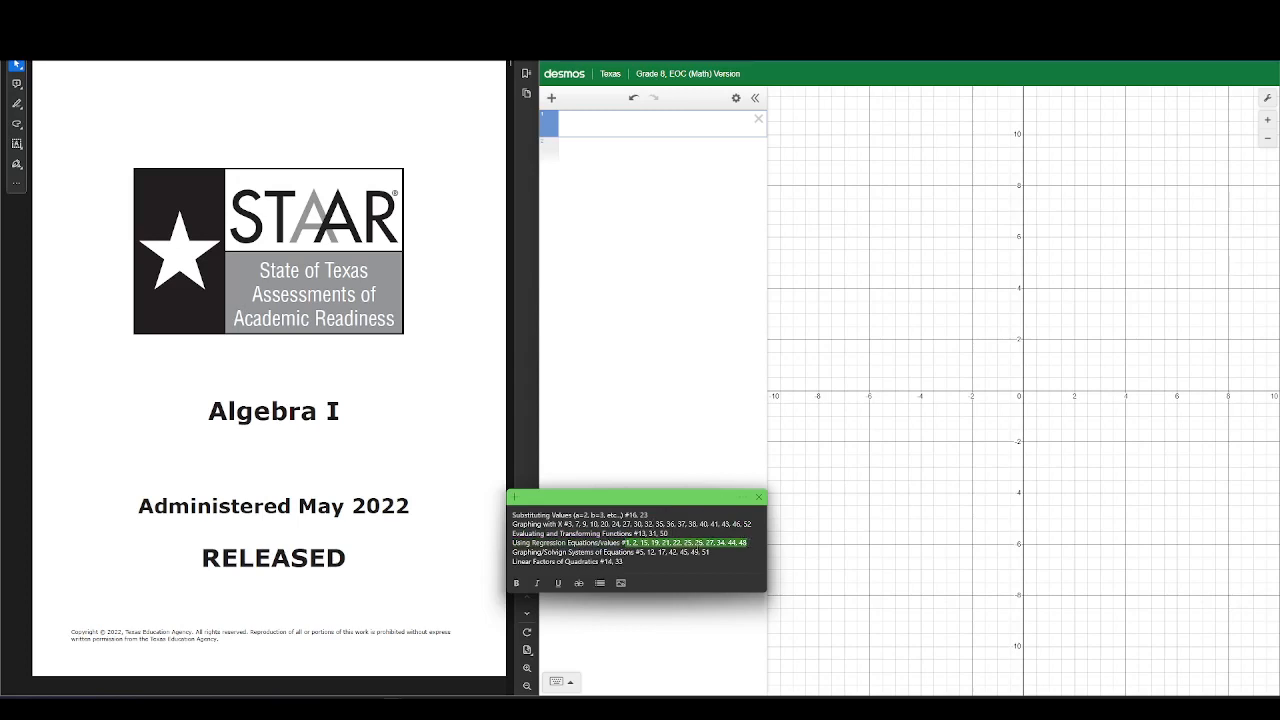
click(712, 558)
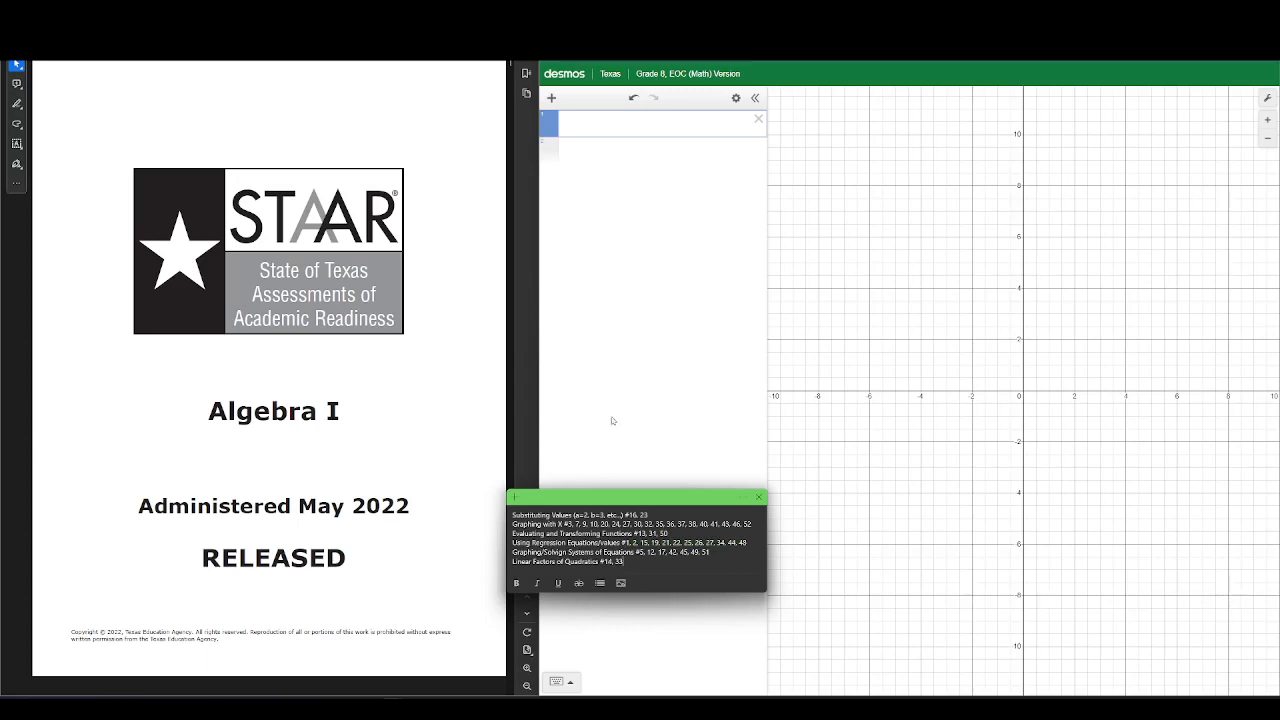
Go to question 1 in the test and define the variables a = 2, b = 3 and c = 5 on separate expression lines
scroll(312, 386, down, 4)
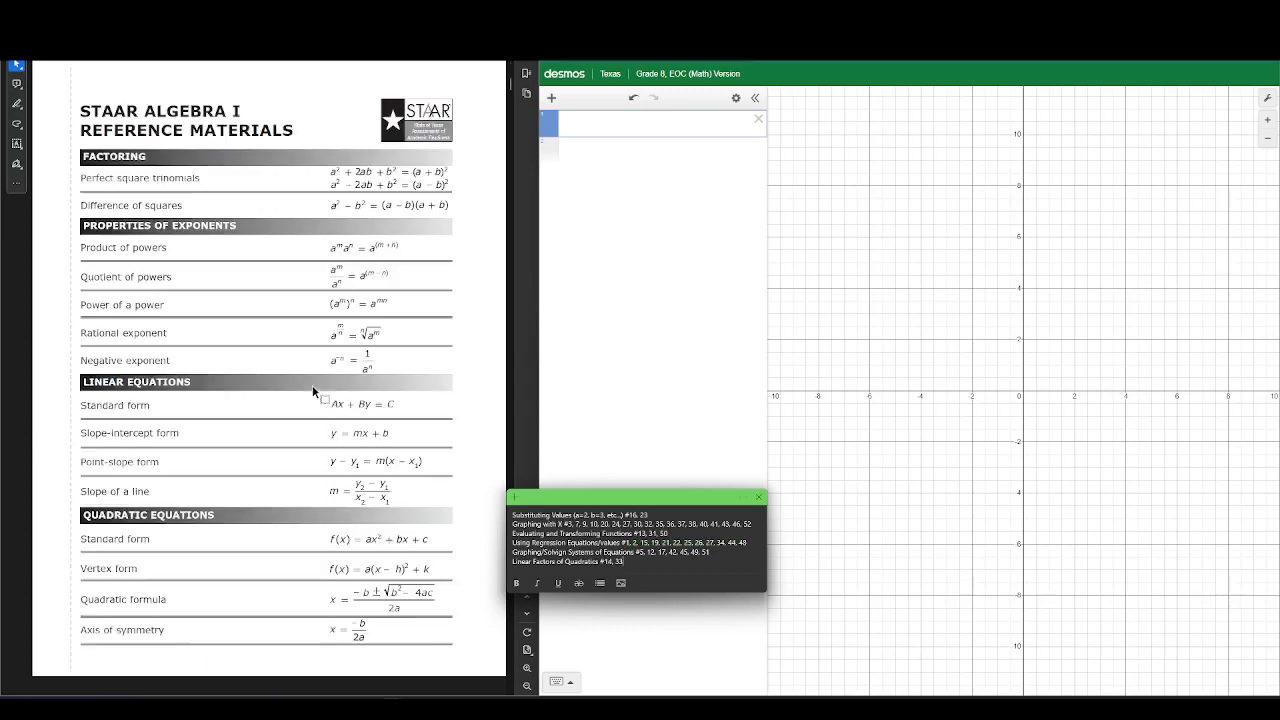
scroll(313, 392, down, 3)
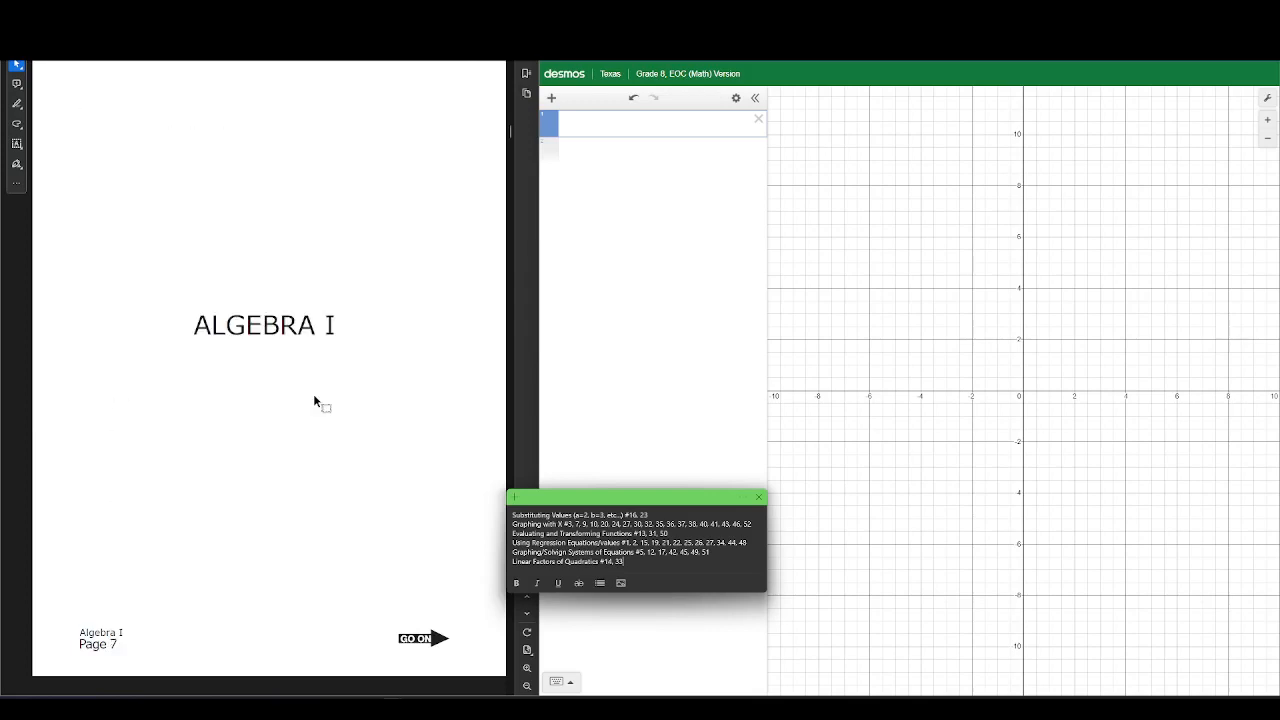
click(615, 121)
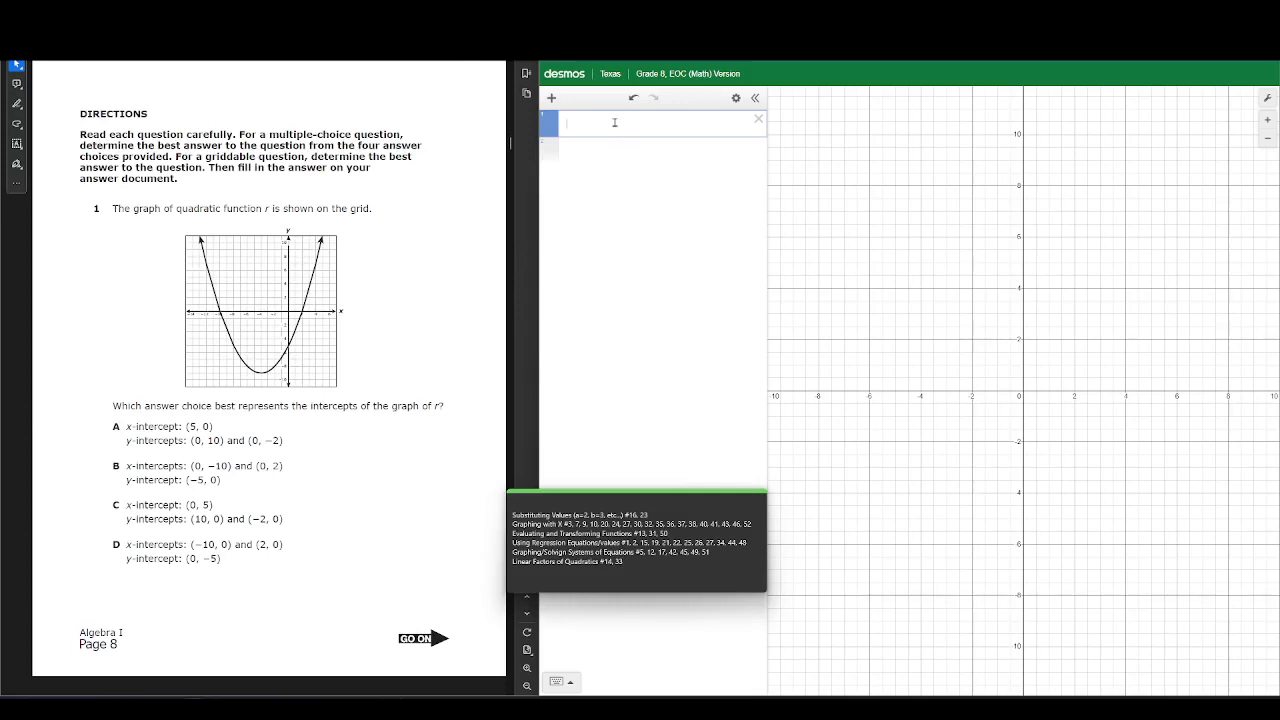
text(=2)
key(Return)
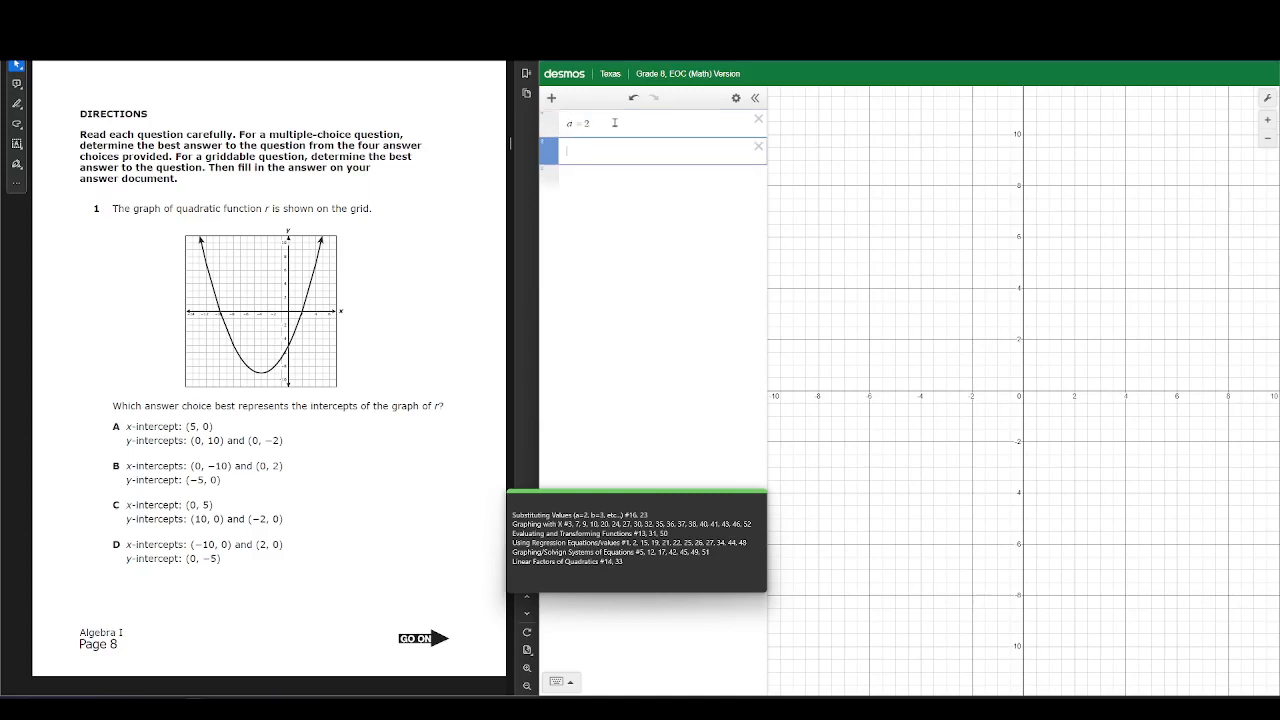
text(b=3)
key(Return)
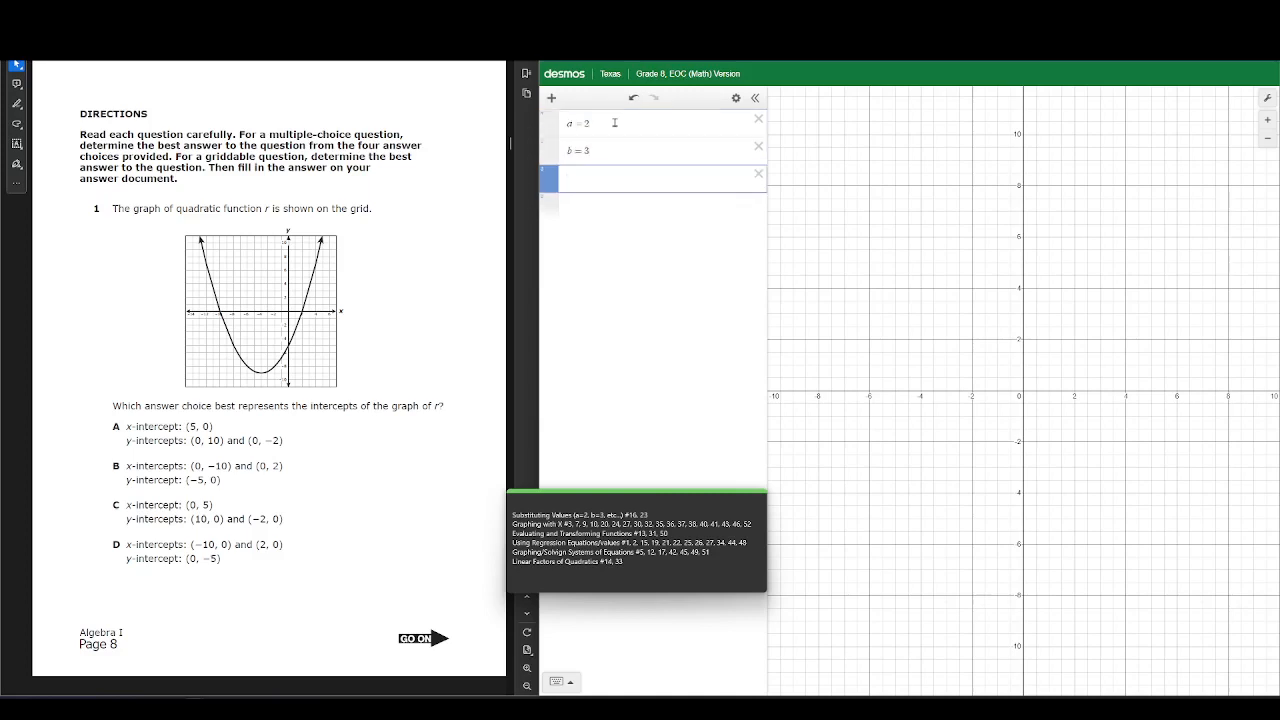
text(c=5)
key(Return)
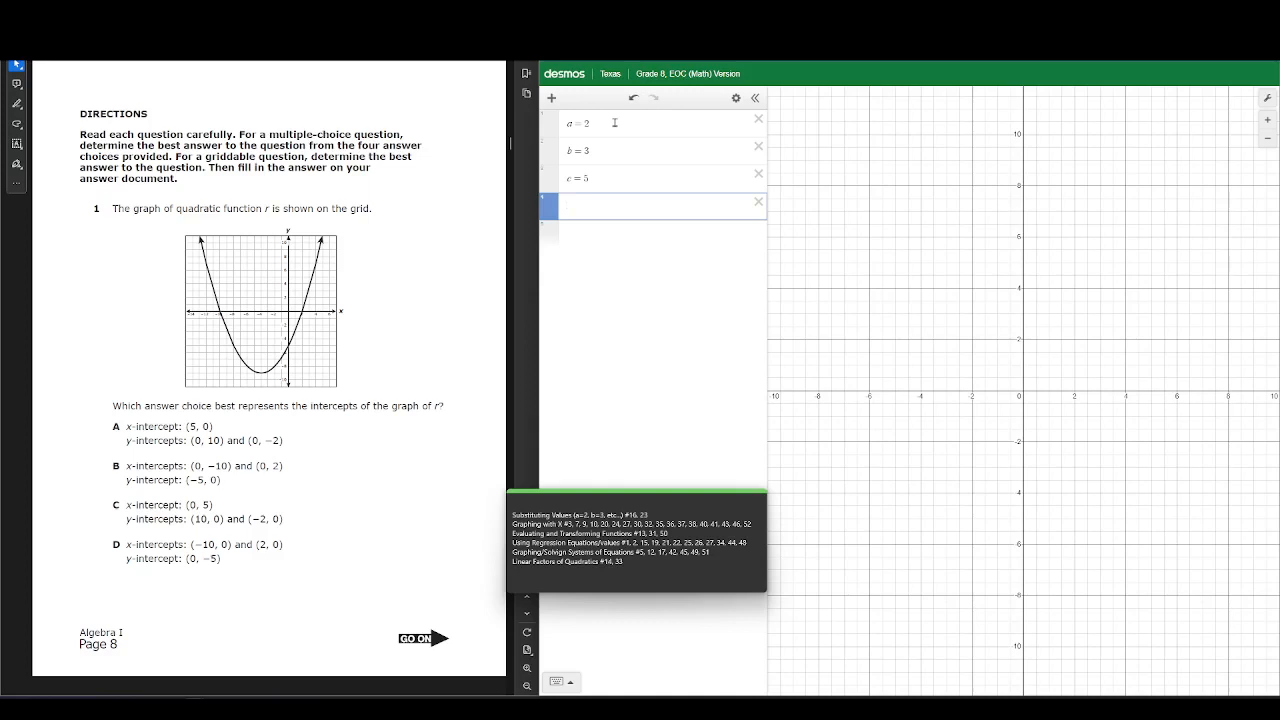
Define a fourth variable, d = 7, below the a, b and c definitions
click(615, 123)
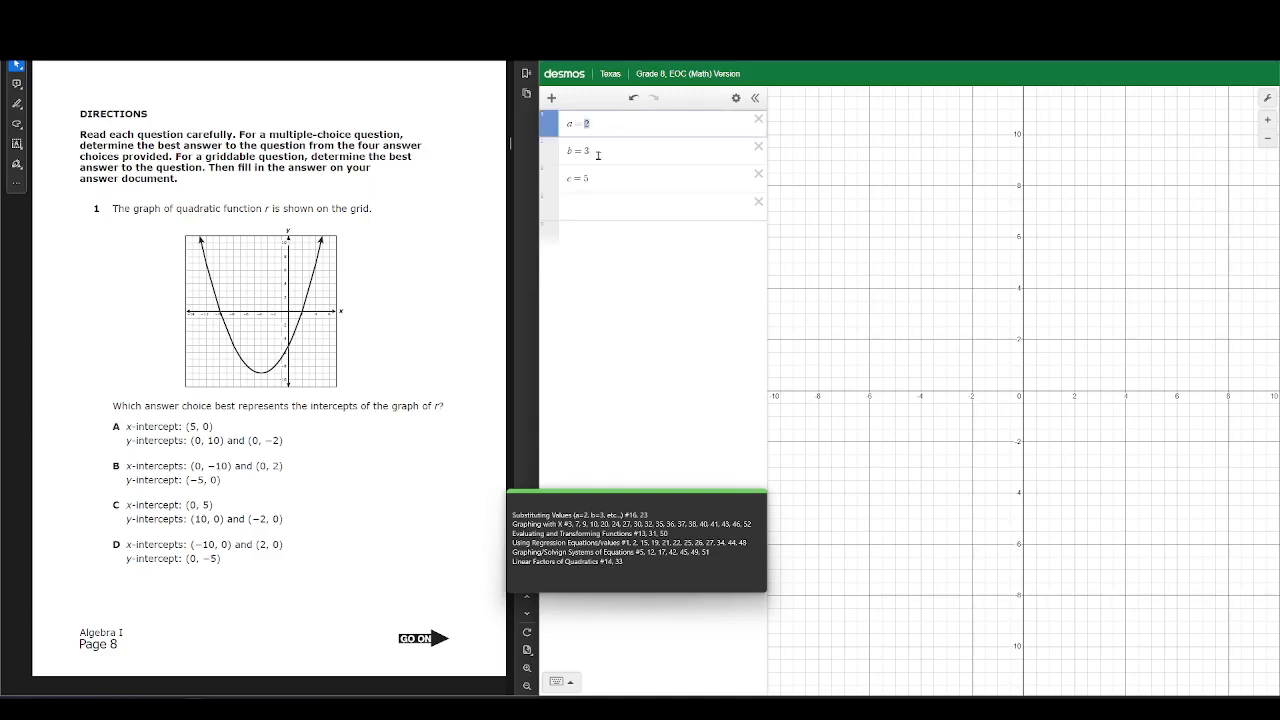
click(565, 155)
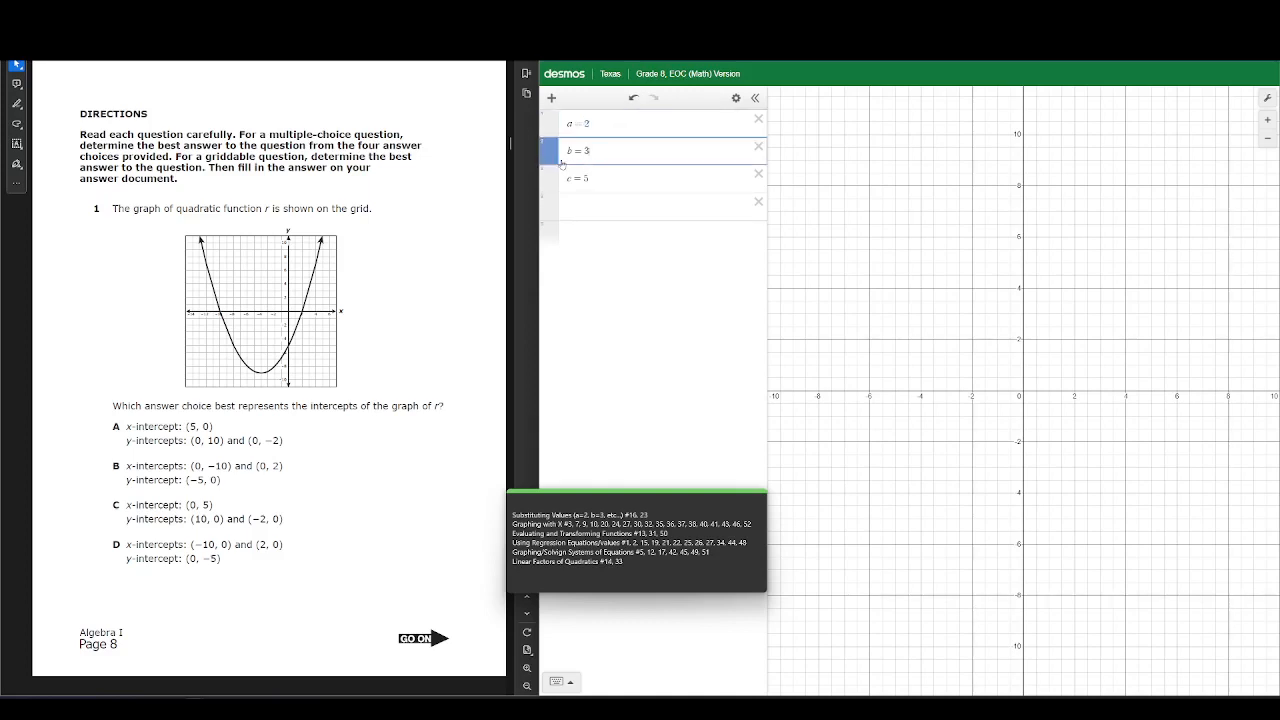
click(585, 214)
text(d=7)
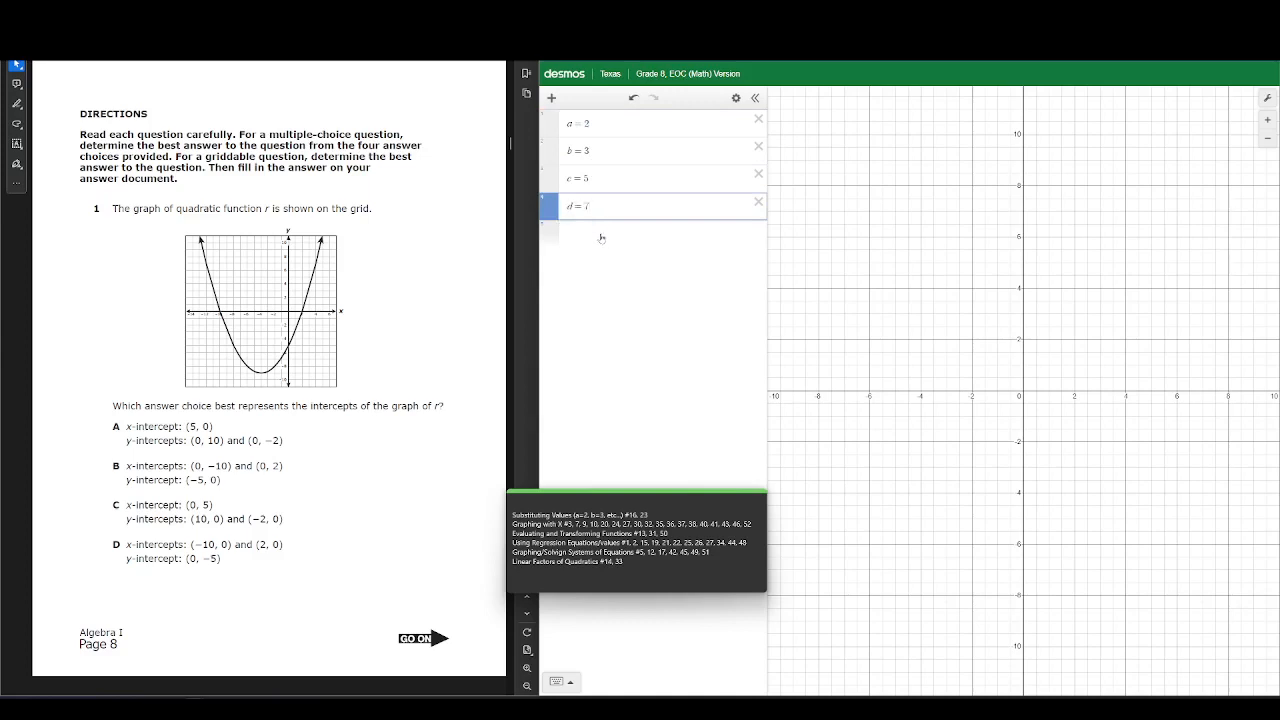
key(Return)
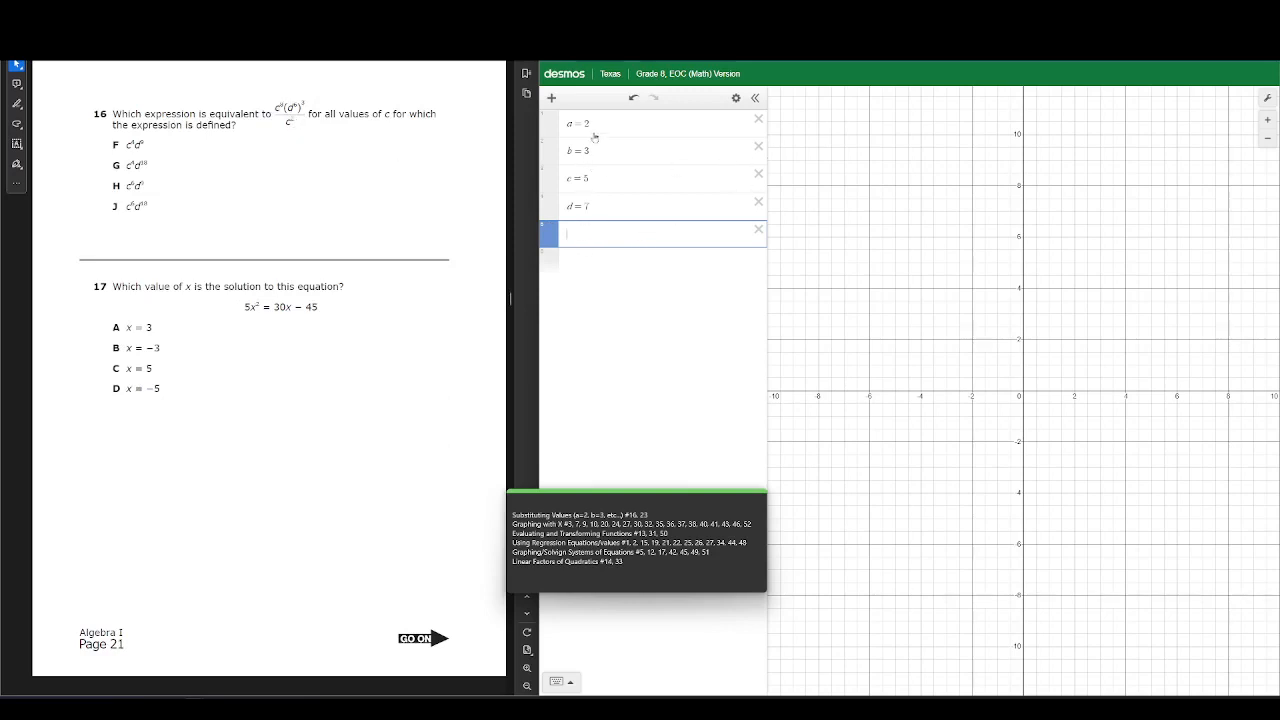
Delete the a and b definitions and bring question 16 of the test into view
click(757, 122)
click(757, 122)
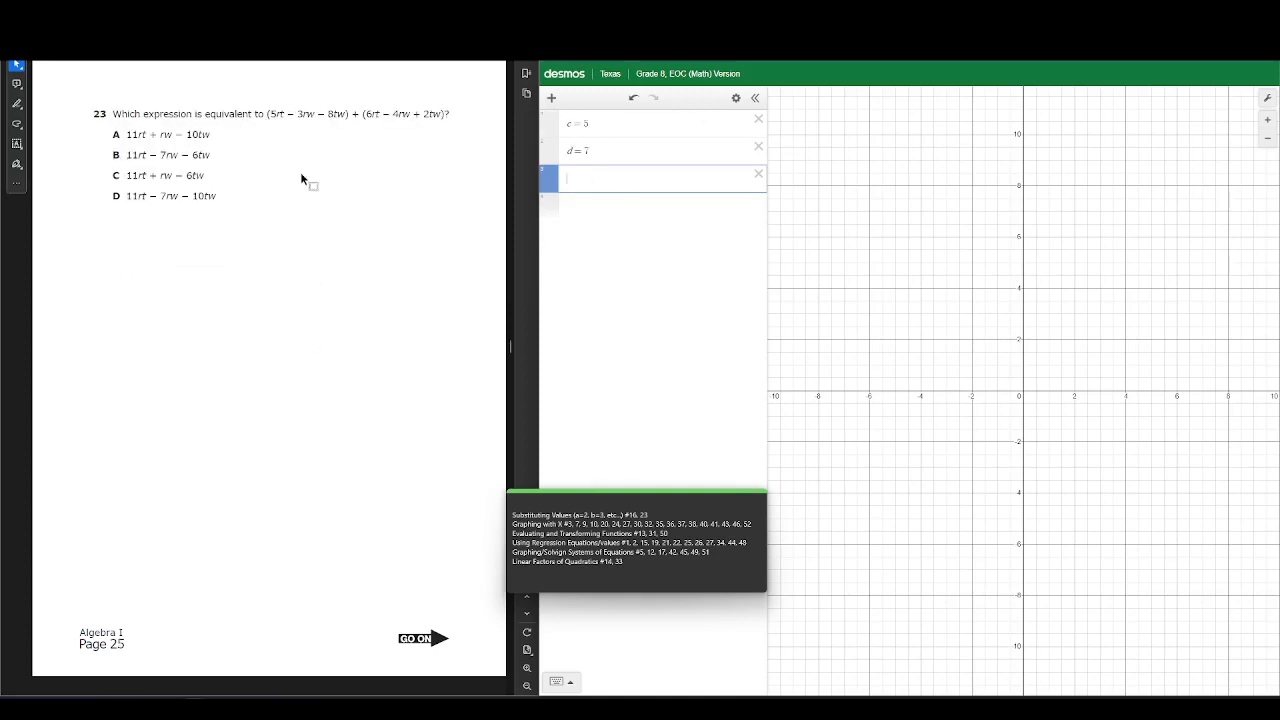
scroll(366, 120, up, 5)
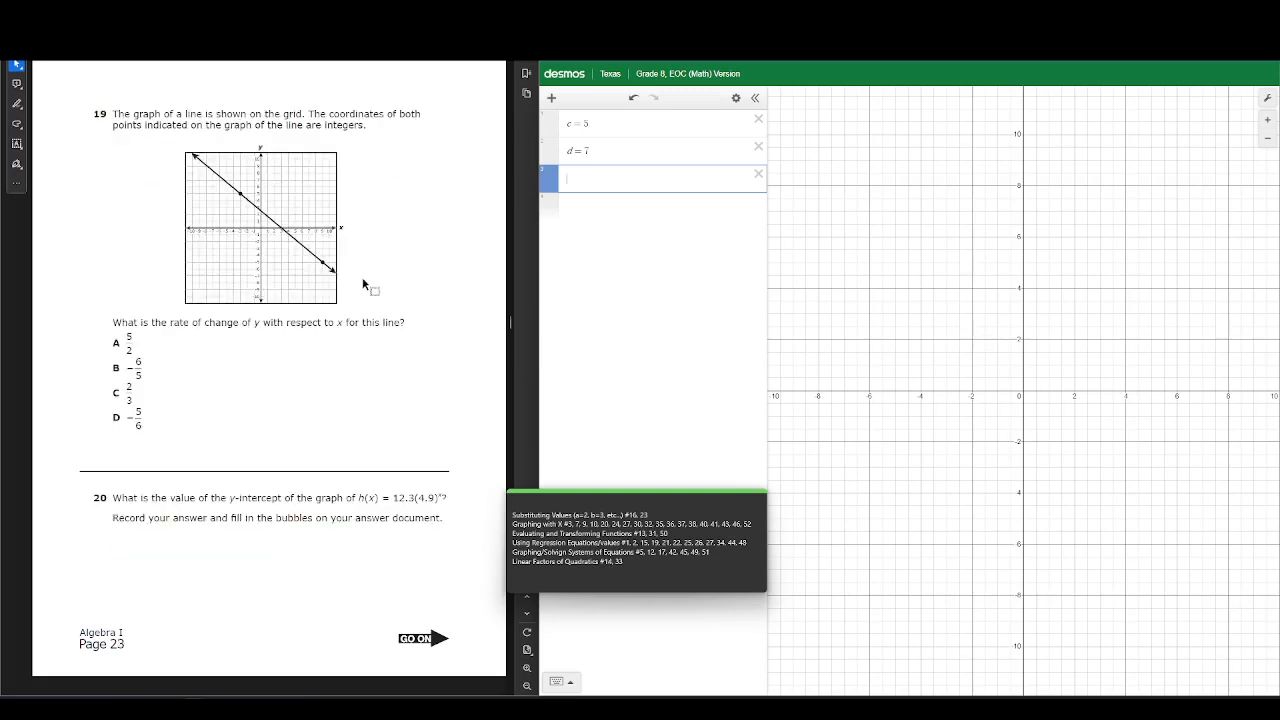
scroll(364, 281, down, 3)
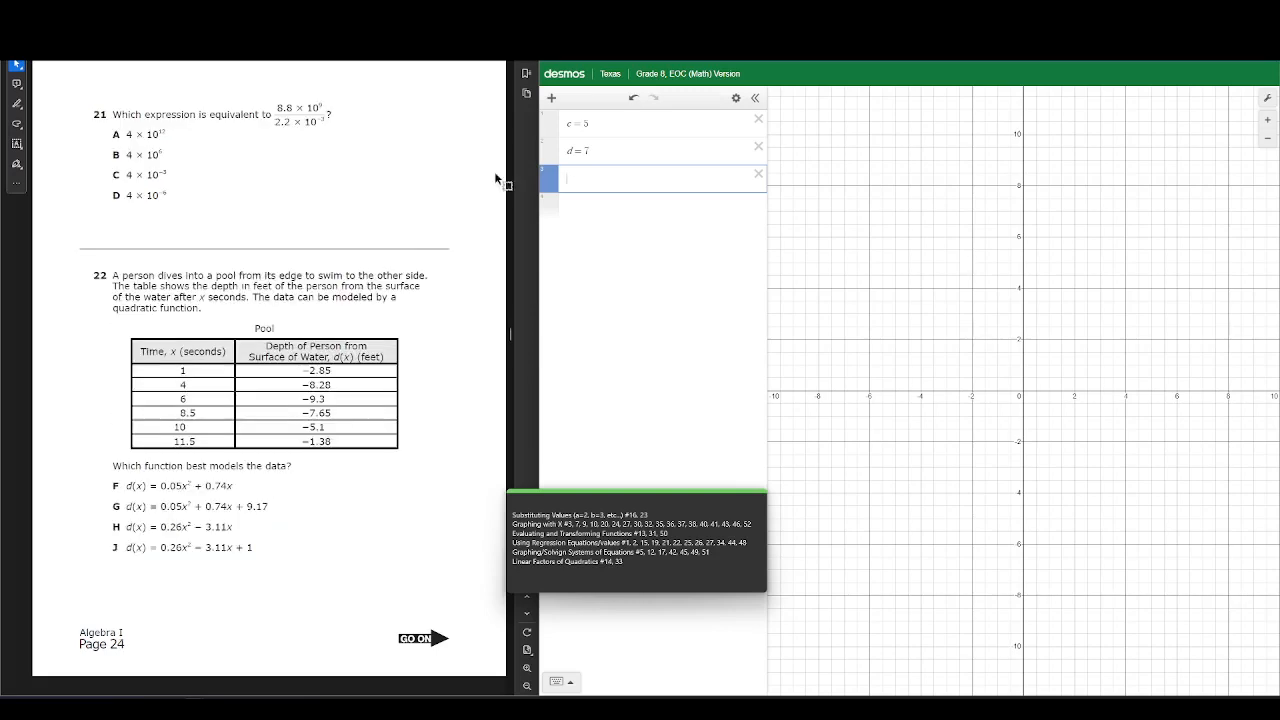
scroll(452, 186, up, 2)
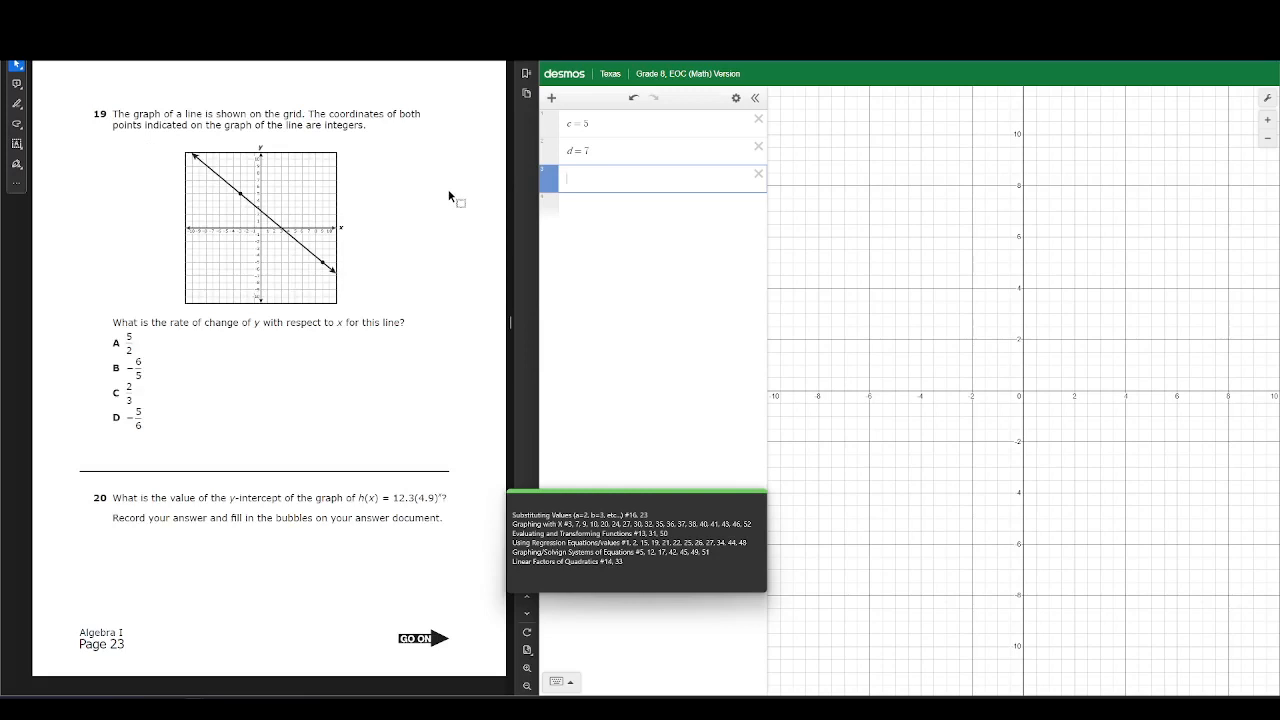
scroll(448, 189, up, 4)
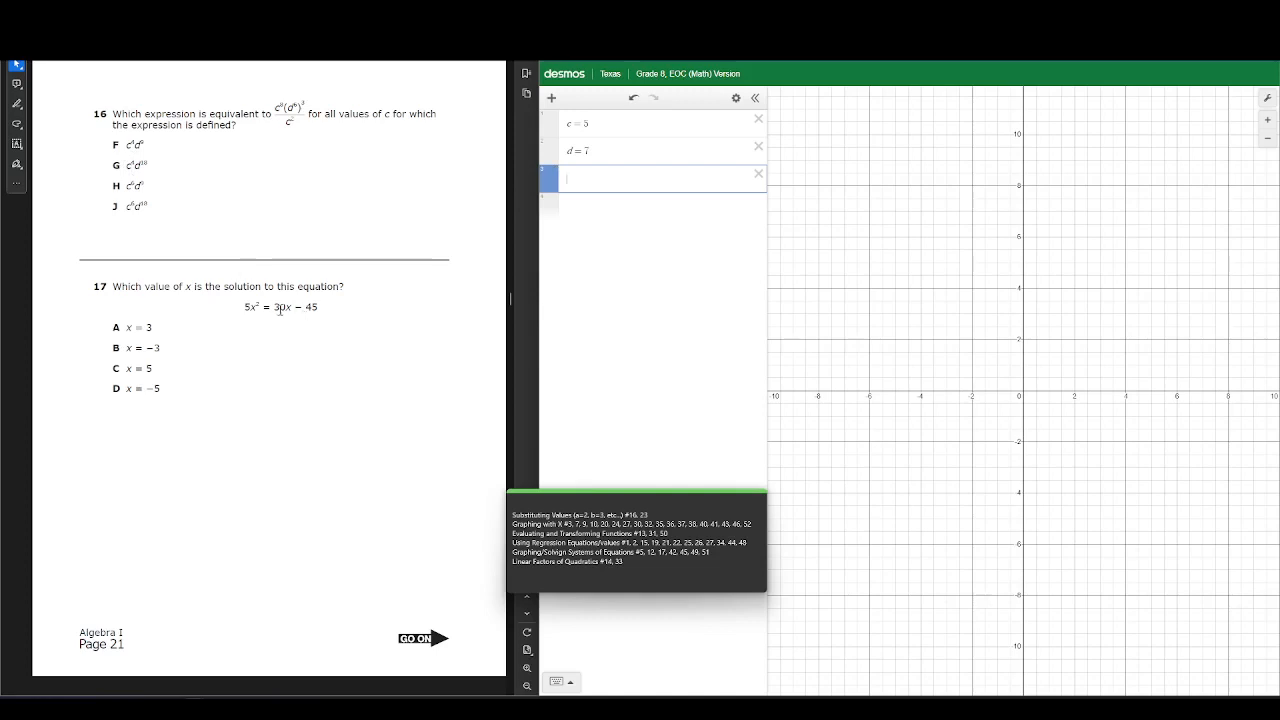
Enter question 16's expression as the fraction c^8(d^6)^3 over c^2 on a new line
text(/)
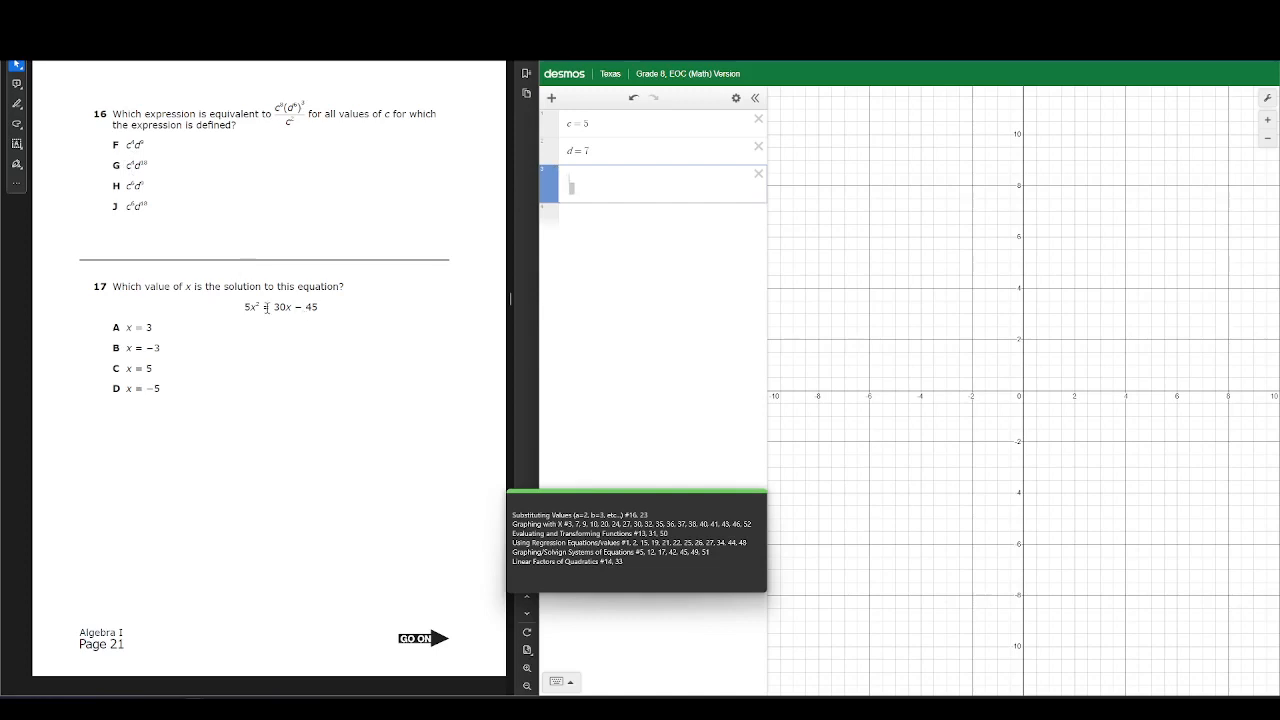
text(c^4)
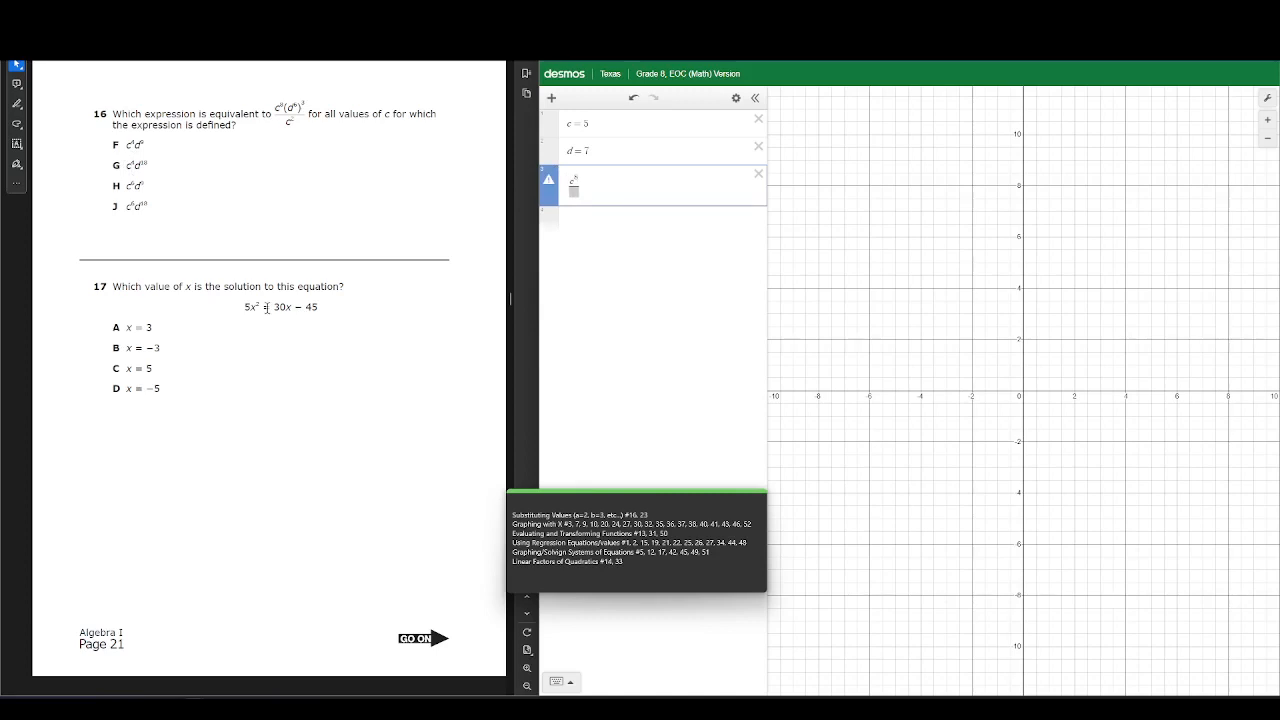
text(()
key(BackSpace)
key(Right)
text((d^)
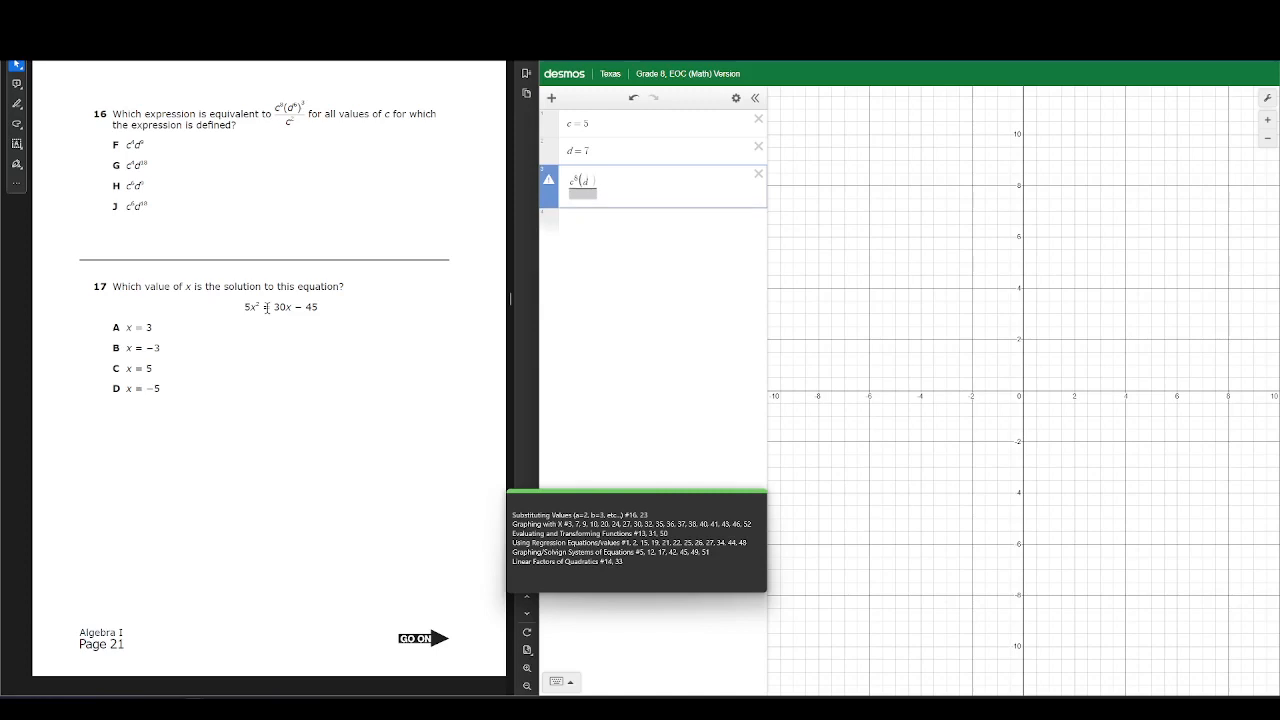
text(5)
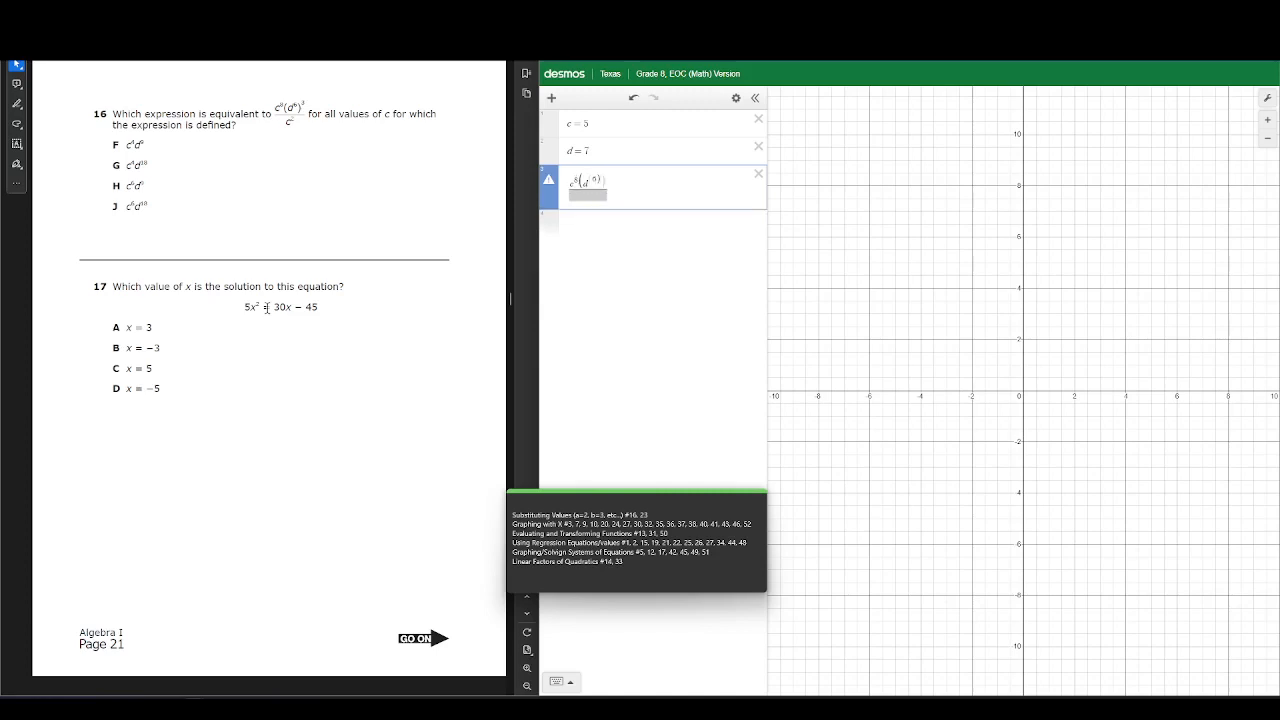
key(BackSpace)
text(6)
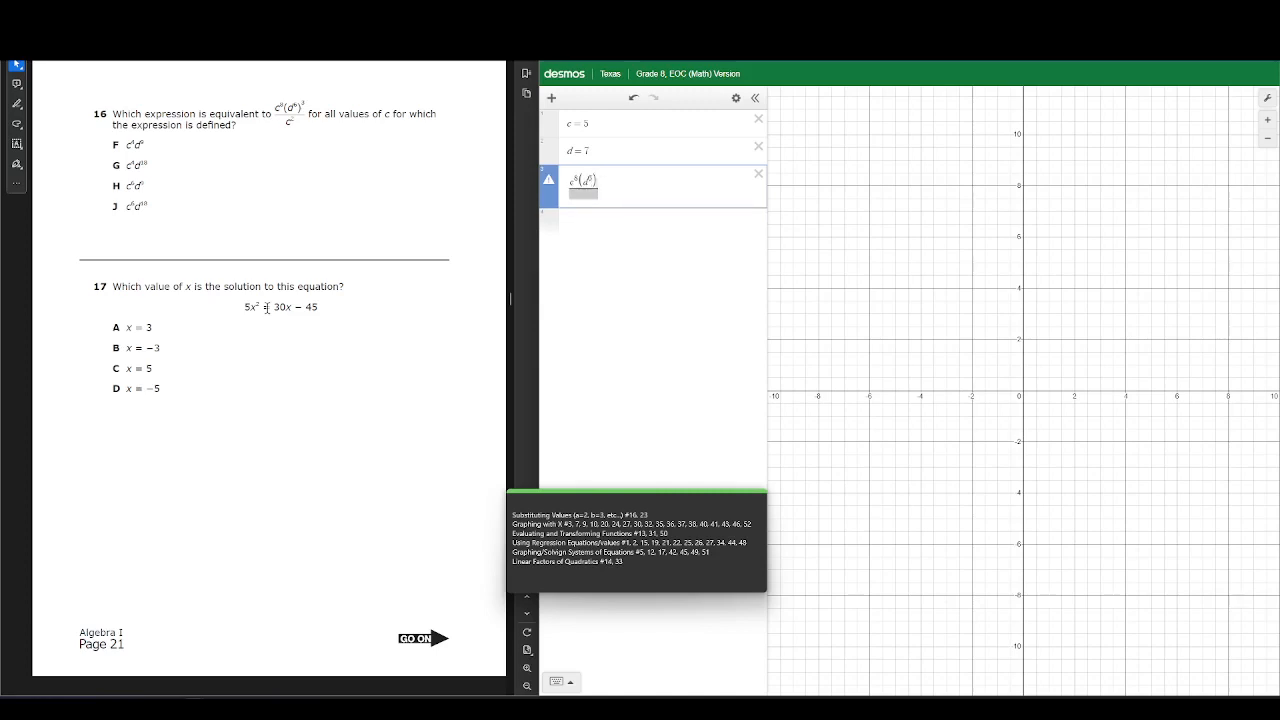
key(Right)
key(Down)
text(c^3)
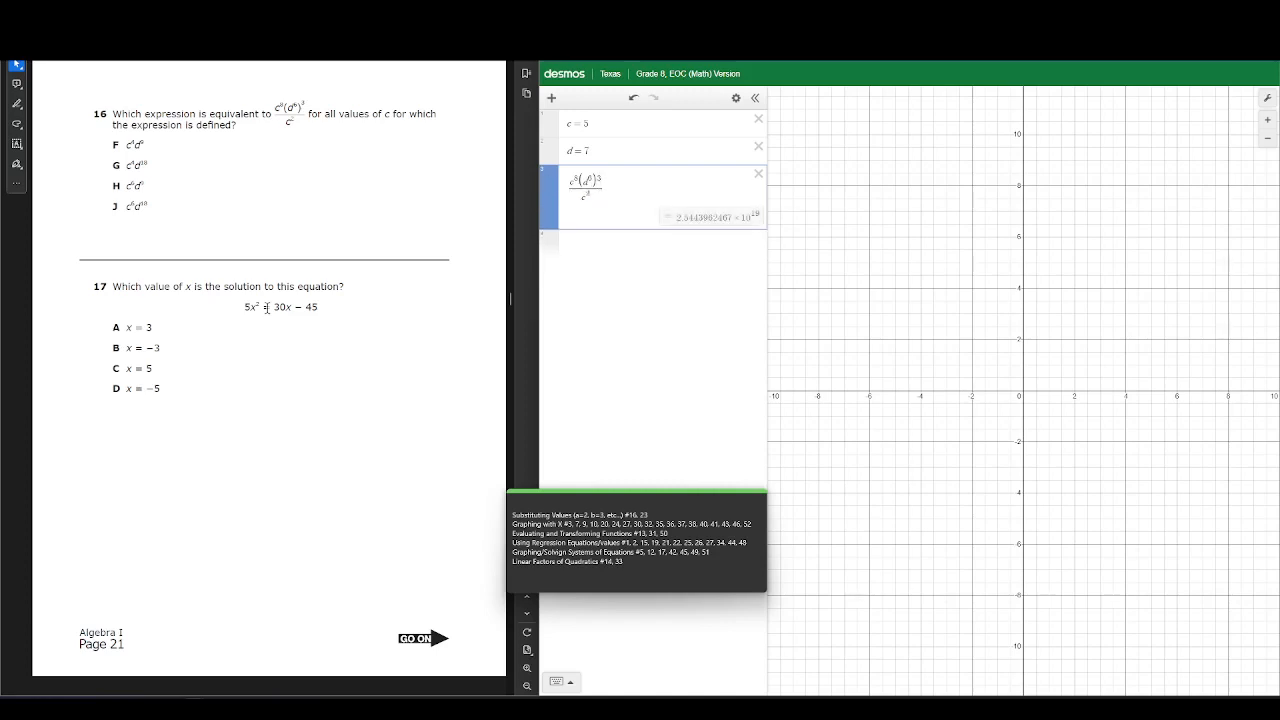
key(Return)
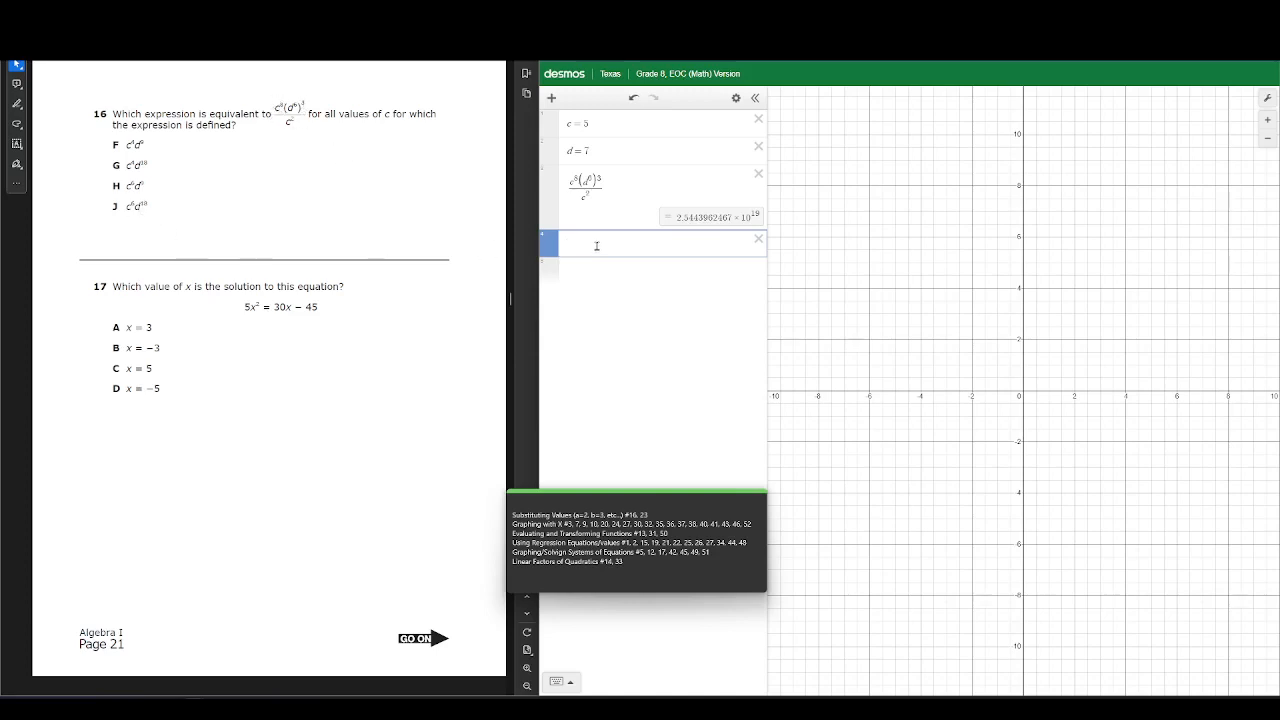
Evaluate answer choice J by entering c^6d^18 below the fraction
text(c^6)
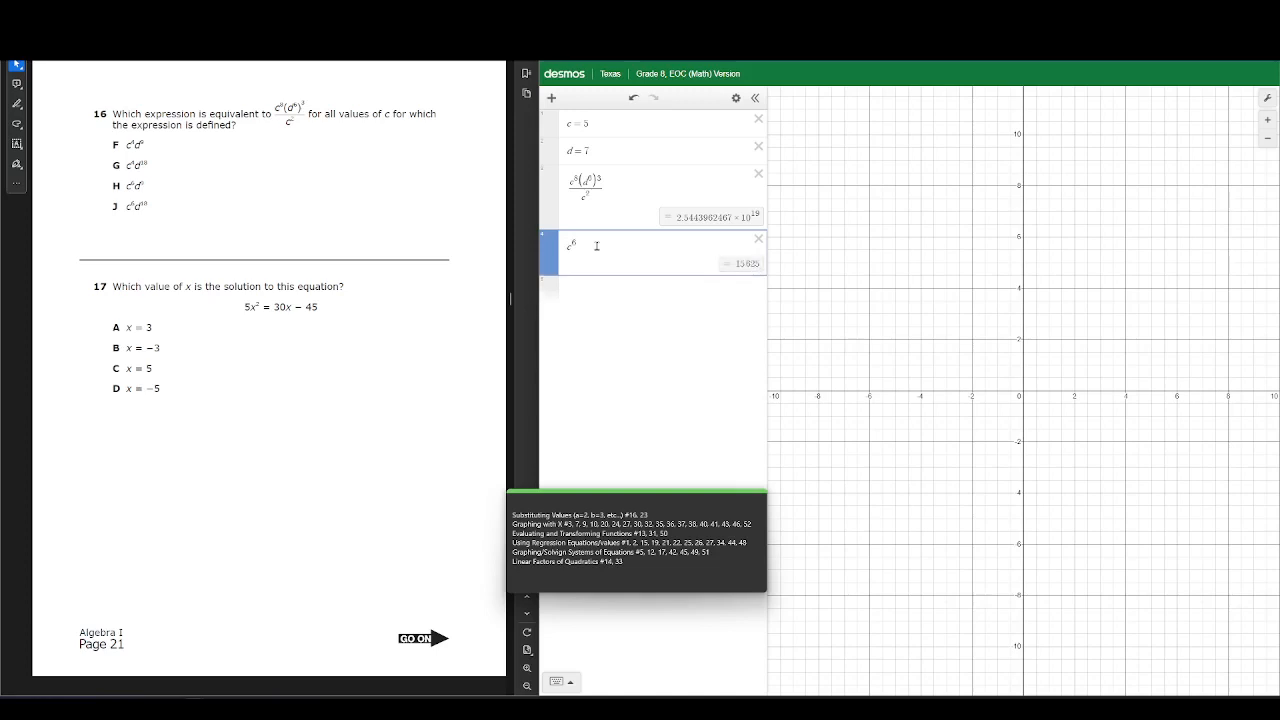
text(d)
key(BackSpace)
key(Right)
text(d^18)
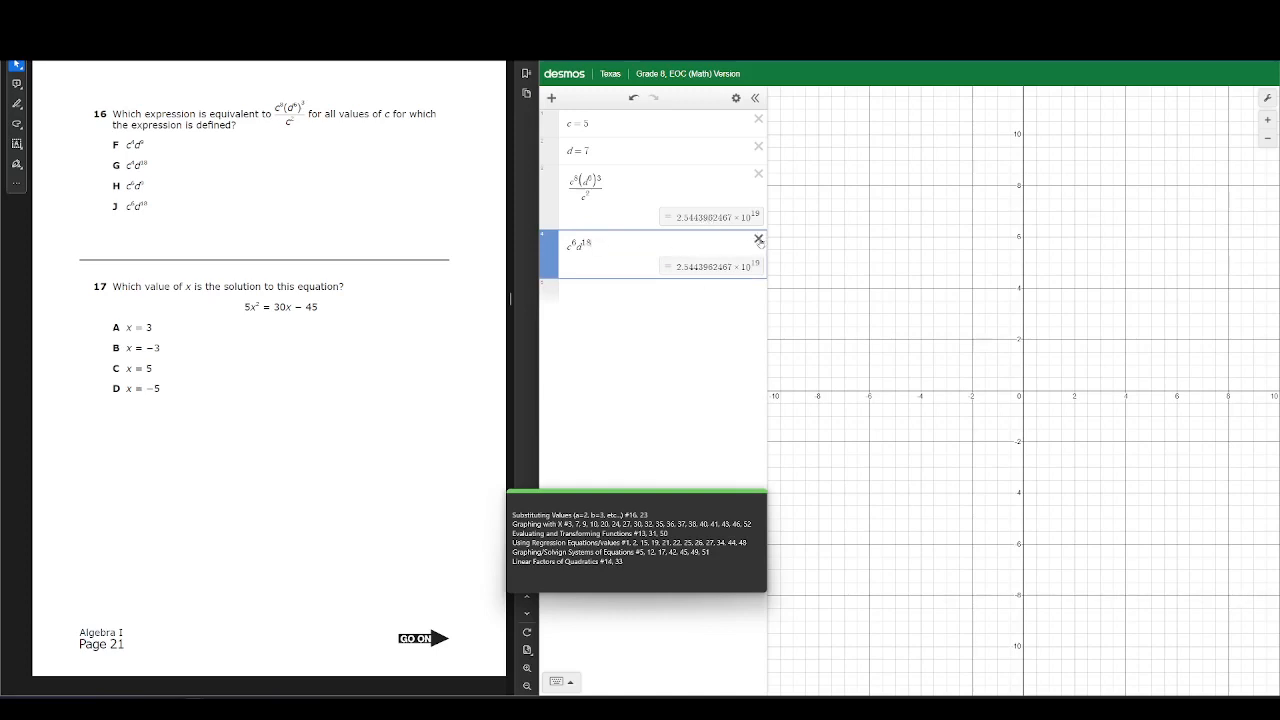
Delete all the variable definitions and expressions from the expression list
click(758, 119)
click(758, 119)
click(758, 119)
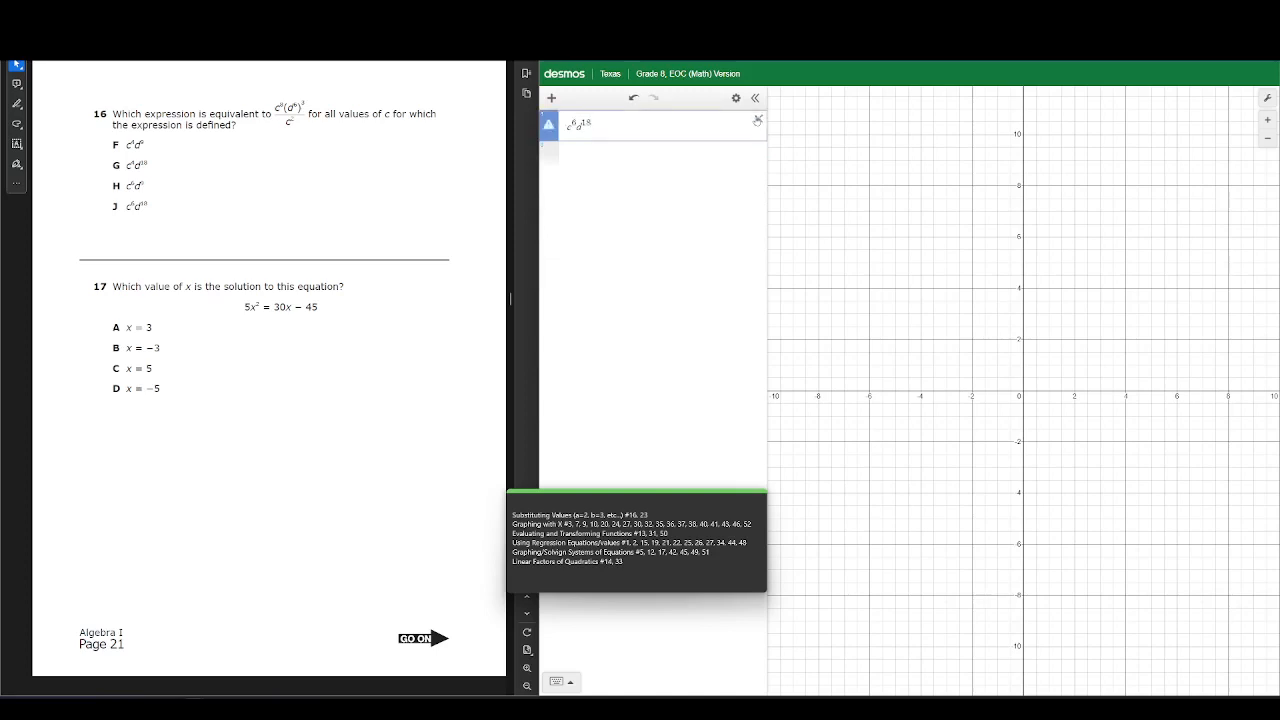
click(758, 119)
Highlight the question numbers listed for "Graphing with X" in the sticky note to review them
click(646, 514)
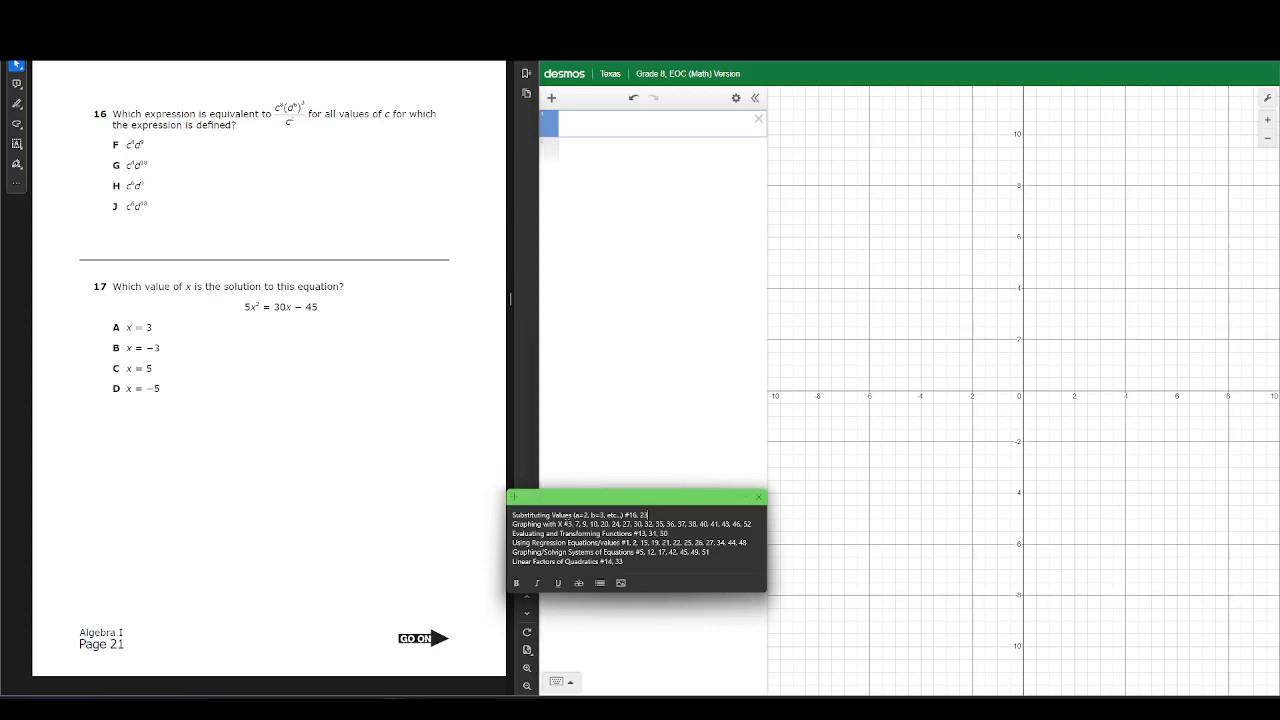
drag(566, 522, 754, 524)
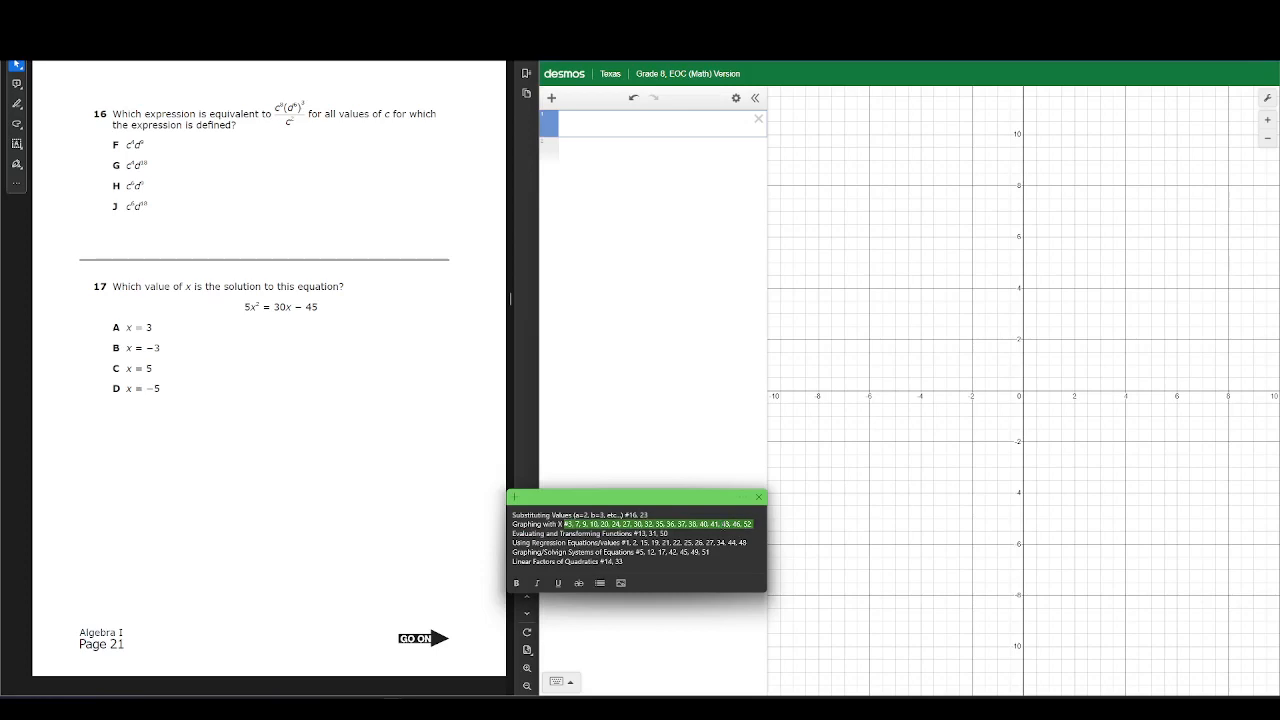
click(721, 524)
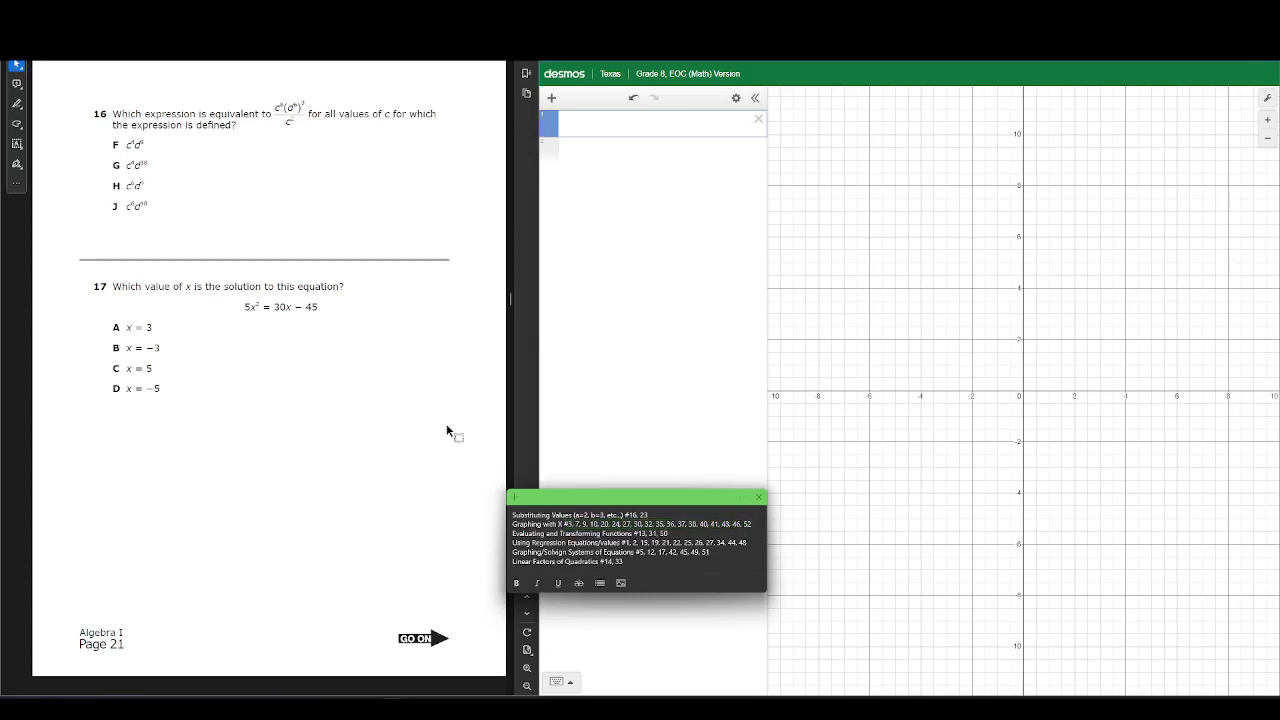
Enter question 5's first equation, 2x + y = 40, on the empty expression line
scroll(416, 480, up, 2)
scroll(414, 472, up, 7)
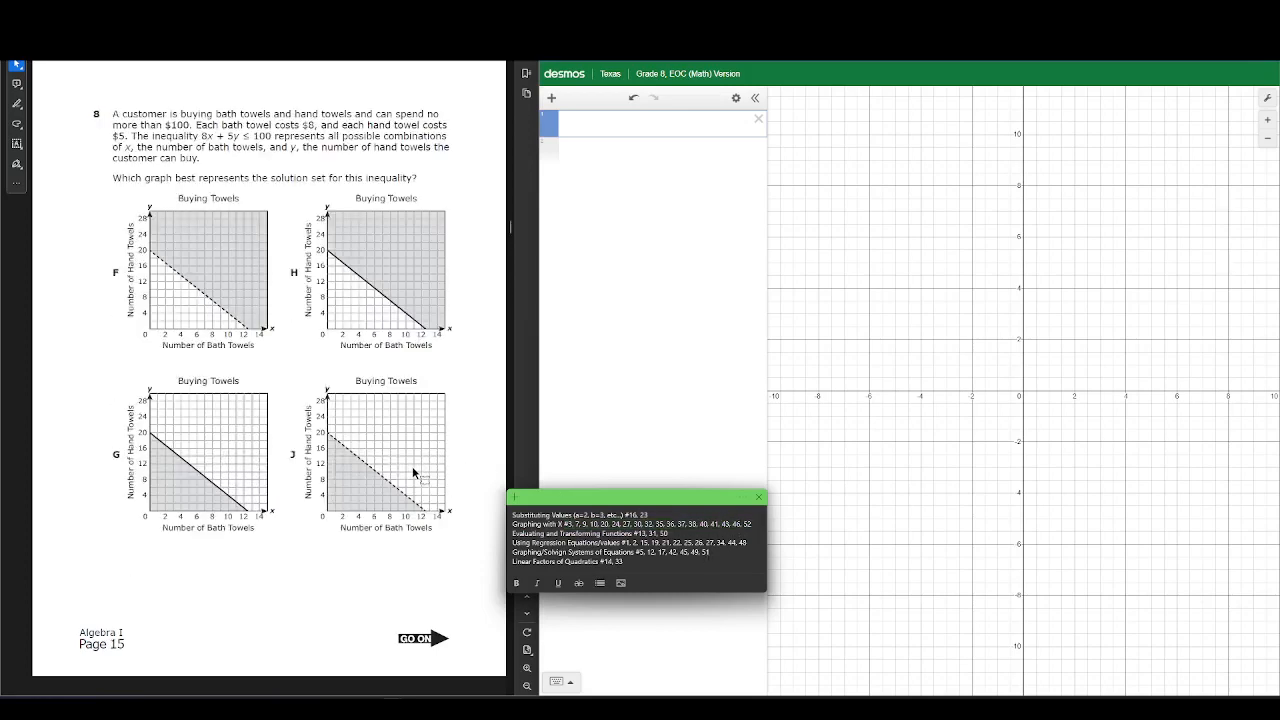
scroll(409, 461, up, 2)
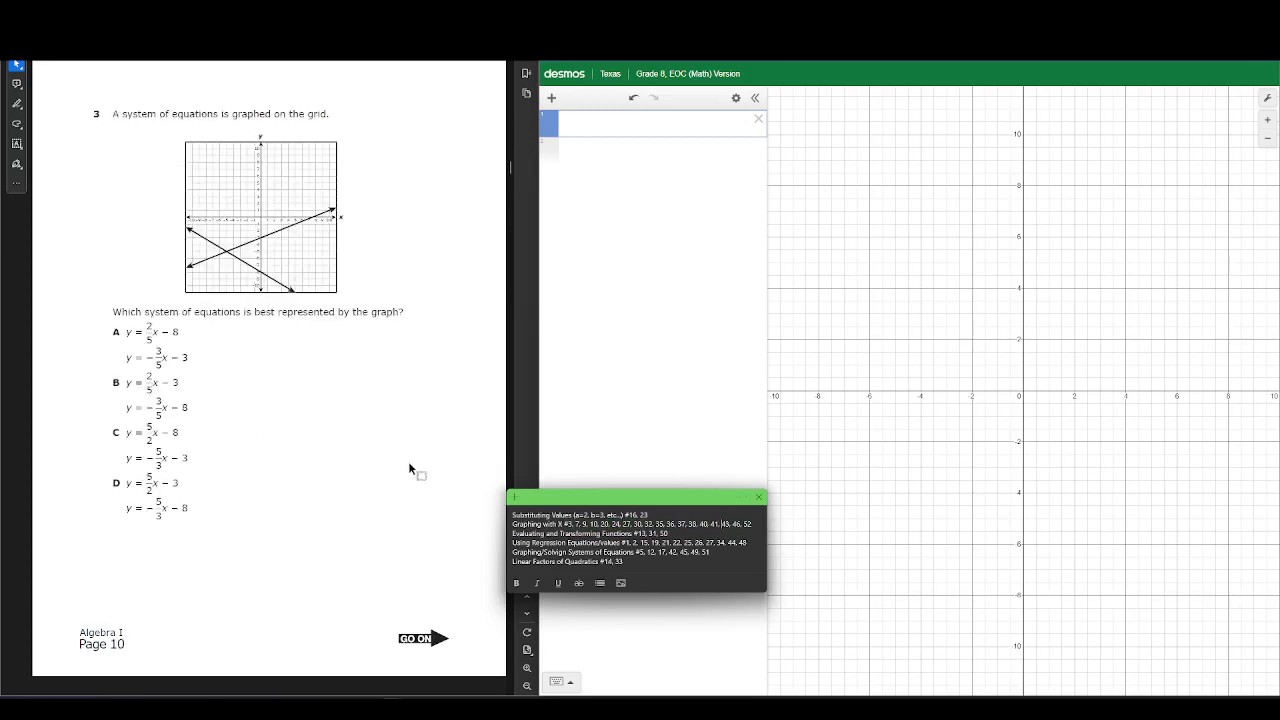
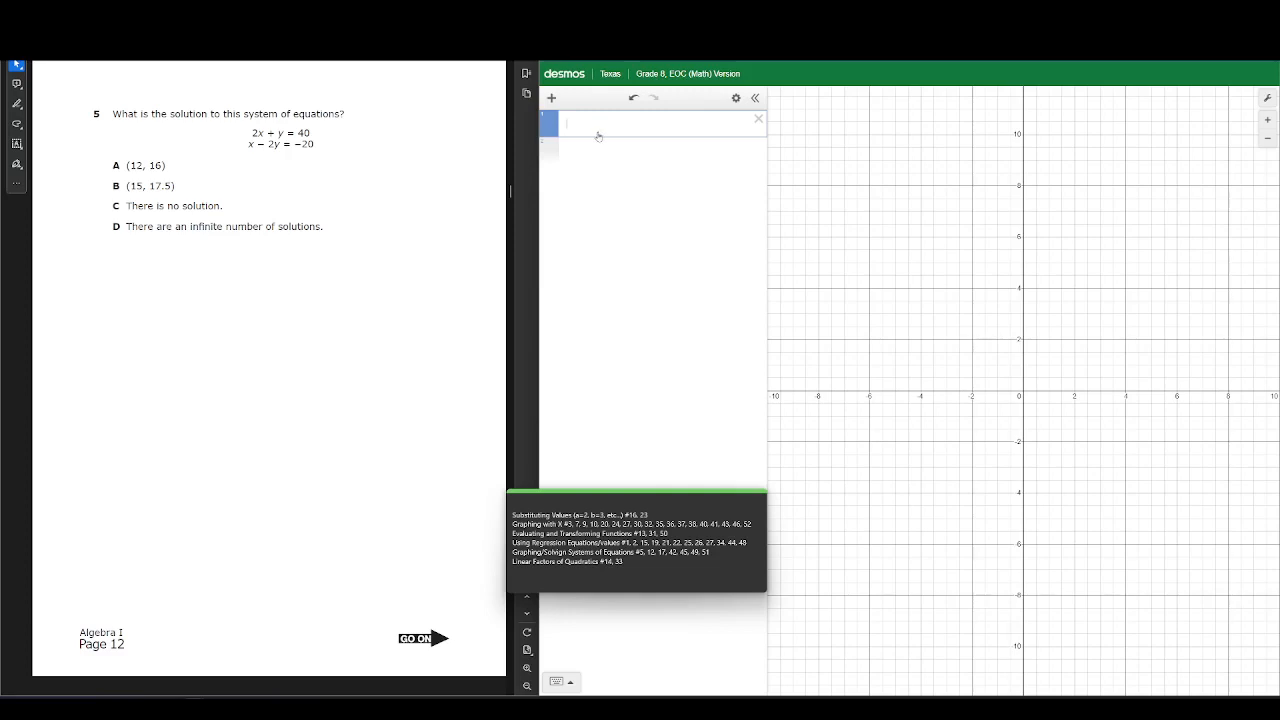
text(2x + y )
text(= 40)
Rearrange question 5's first equation into slope-intercept terms as y = 40 - 2x
mouse_move(549, 125)
drag(624, 122, 666, 117)
drag(583, 123, 731, 172)
key(BackSpace)
text(-2x)
key(shift+Right)
key(shift+Right)
key(shift+Right)
key(shift+Right)
text(/)
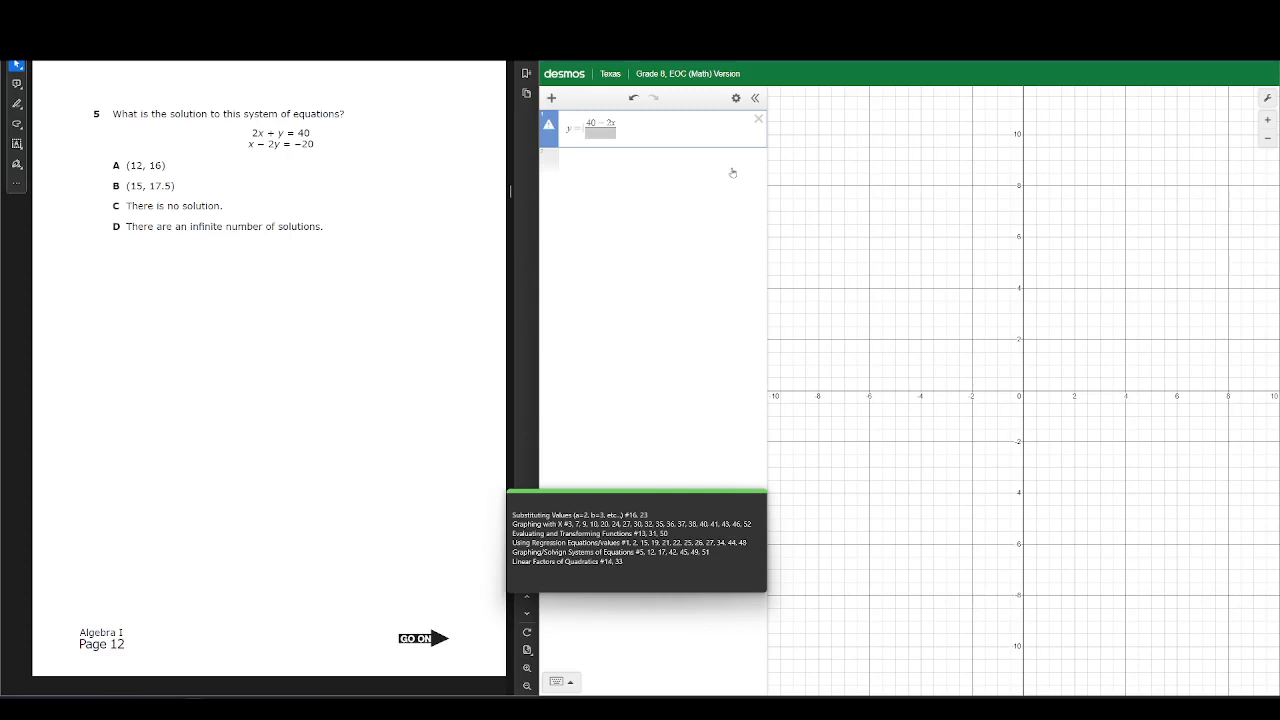
key(ctrl+z)
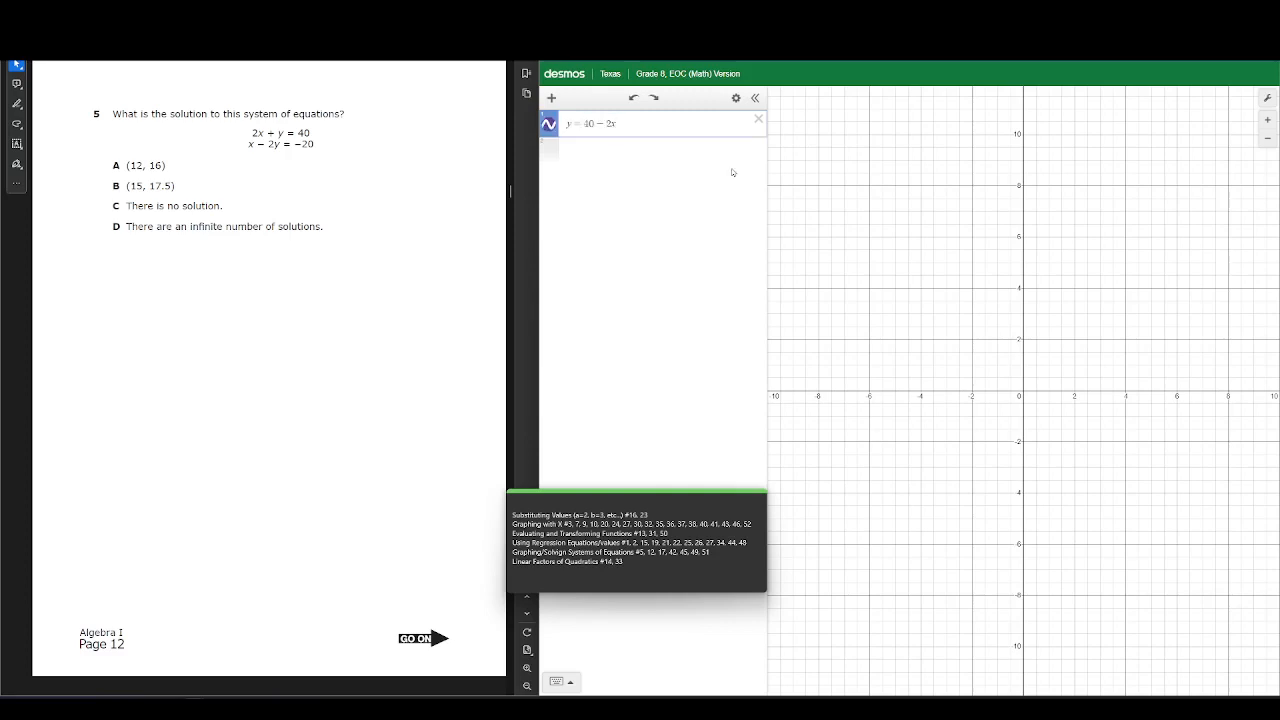
Enter question 5's second equation, x - 2y = -20, on a new expression line
click(622, 147)
scroll(1000, 297, down, 5)
drag(1065, 298, 1036, 416)
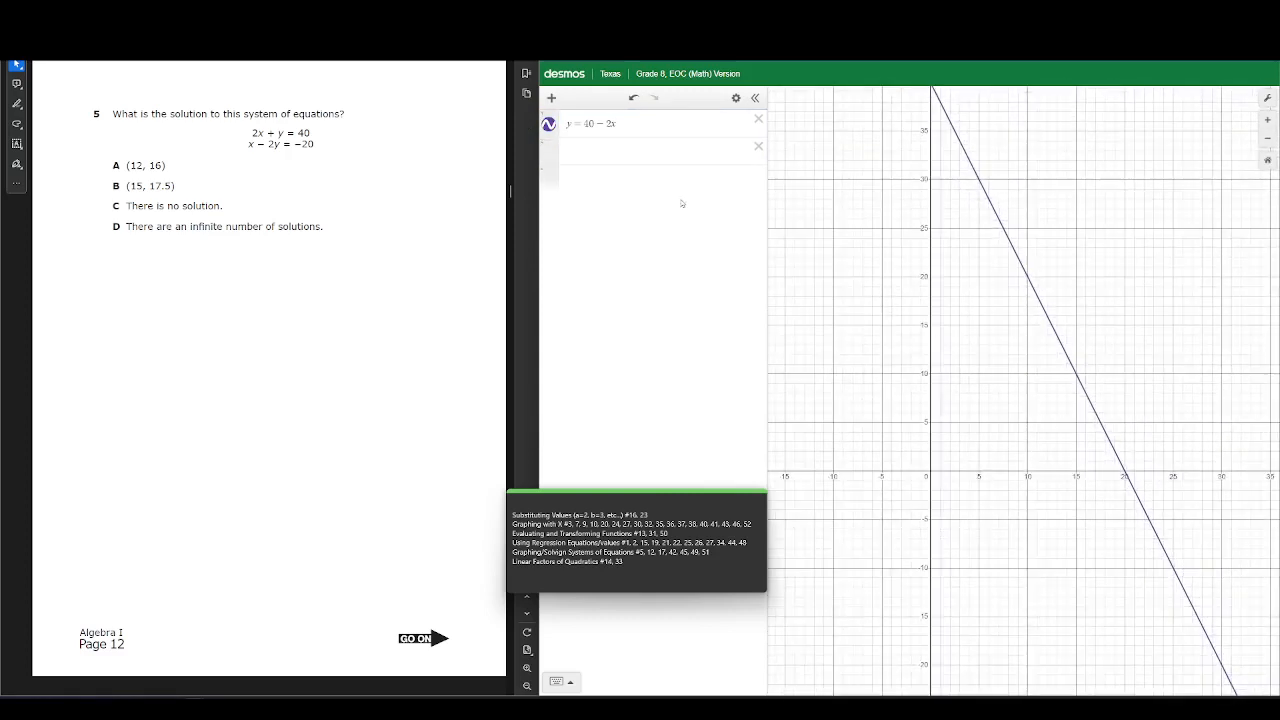
click(603, 151)
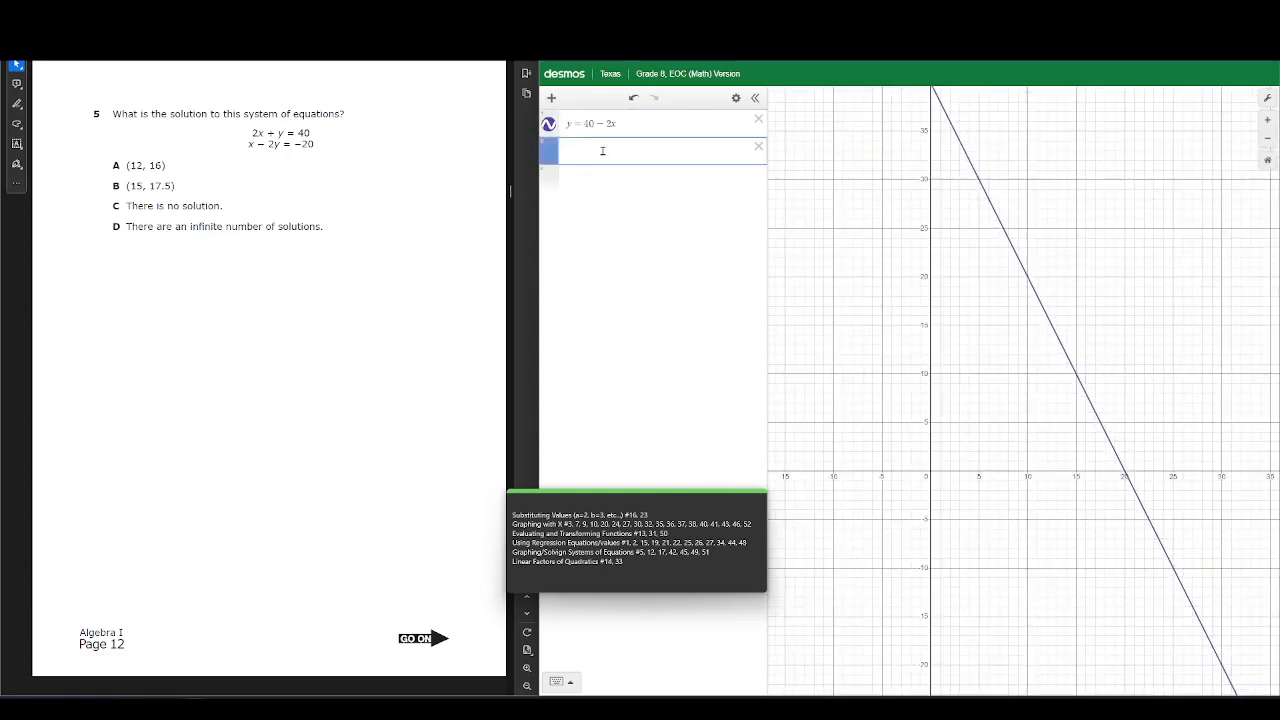
text(x-2y)
text(=-2)
Solve the second equation for y, rewriting it as y = (-20 - x)/(-2)
key(Home)
key(Delete)
key(shift+Right)
key(Right)
key(shift+Right)
key(shift+Right)
key(shift+Right)
key(shift+Right)
key(shift+Right)
text(/)
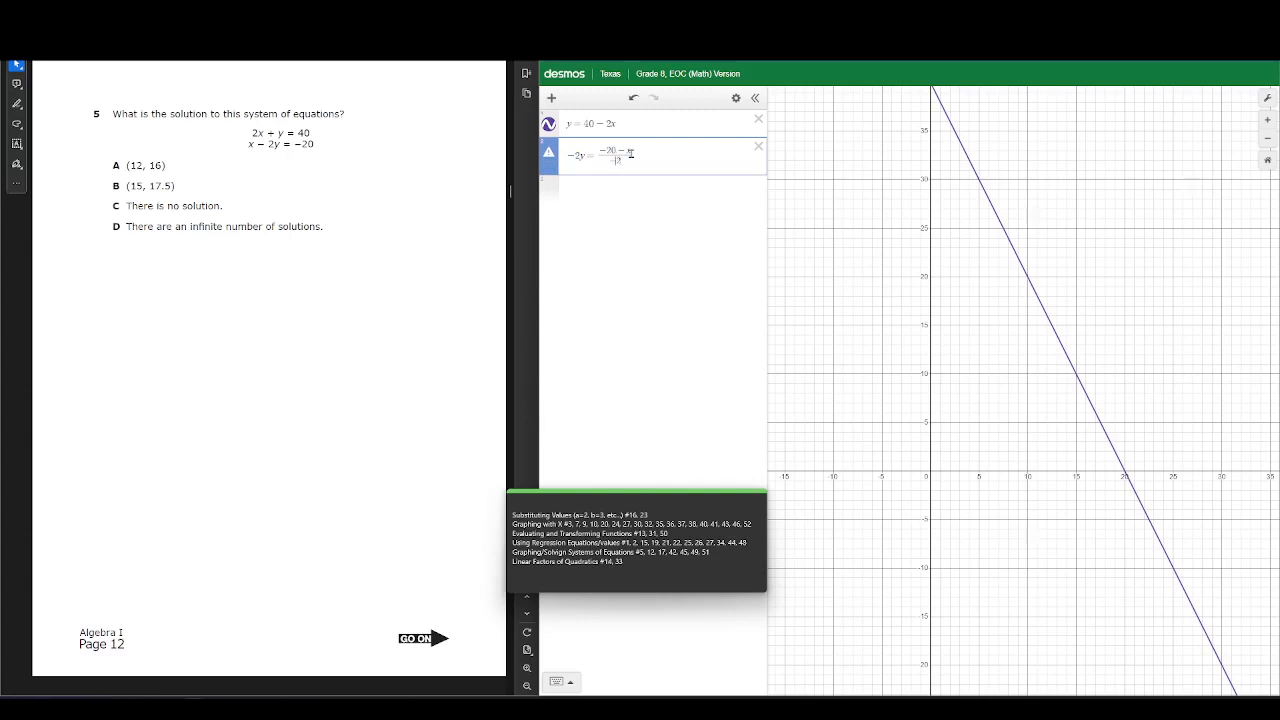
text(-2)
click(577, 157)
key(BackSpace)
key(BackSpace)
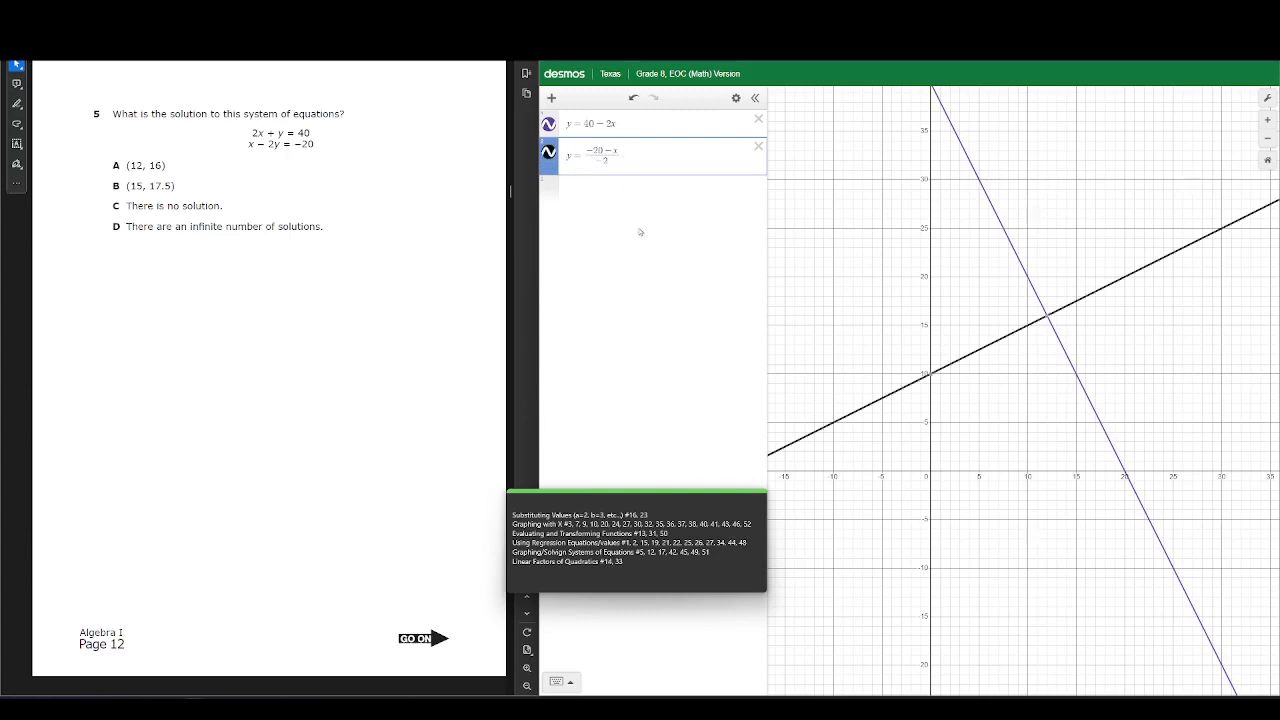
Inspect the intersection of the two lines and highlight question 5's system of equations
mouse_move(1047, 318)
drag(253, 134, 311, 146)
click(315, 145)
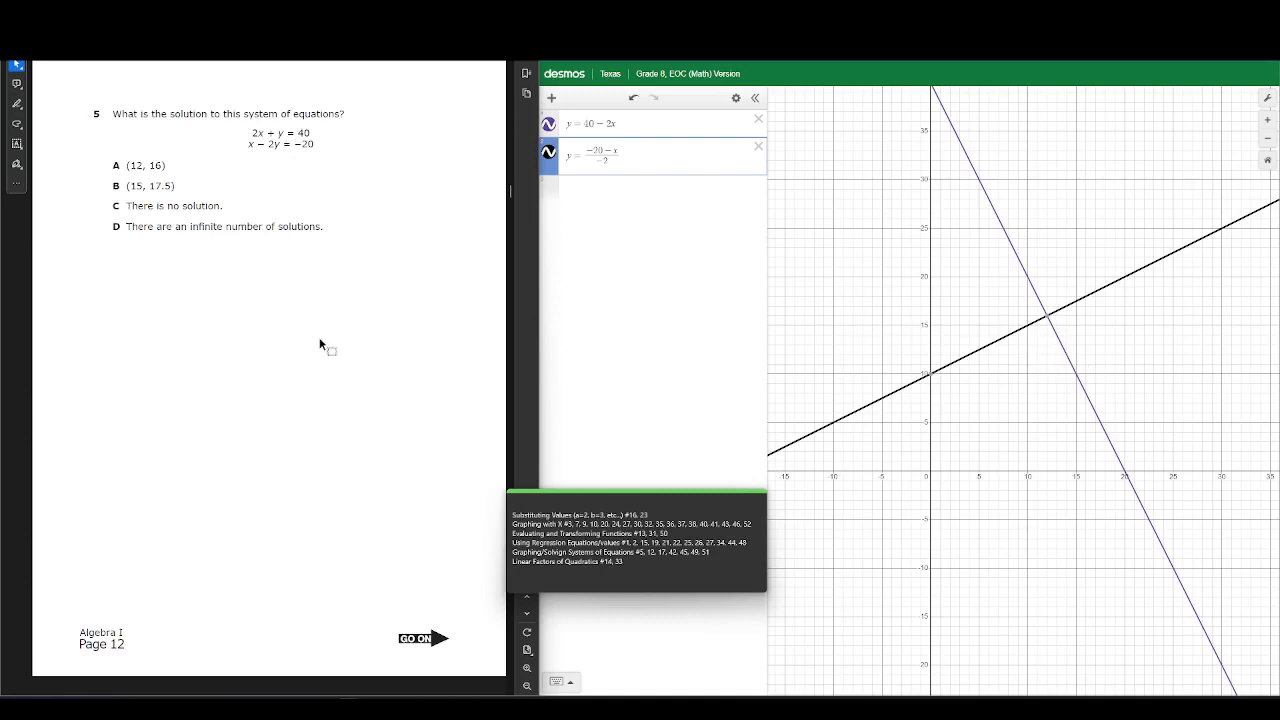
Delete both of question 5's equations and define f(x) = x^2 for question 13
scroll(313, 341, down, 7)
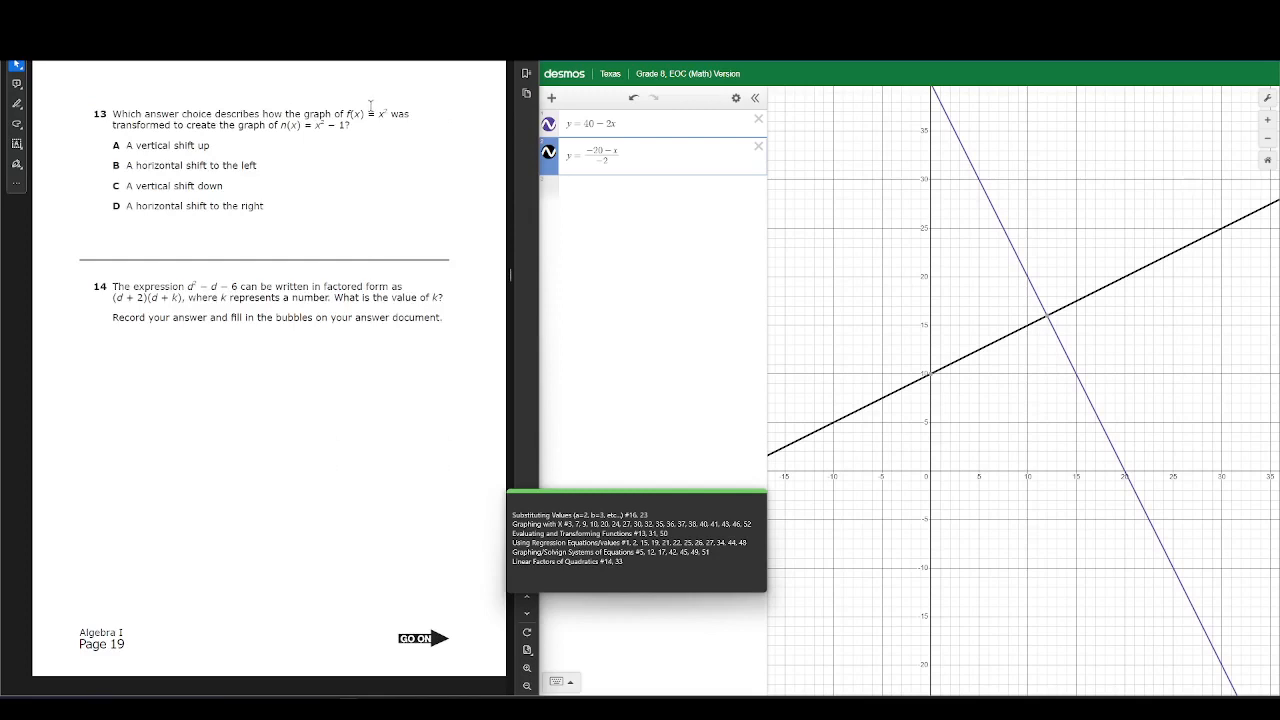
click(758, 119)
click(758, 119)
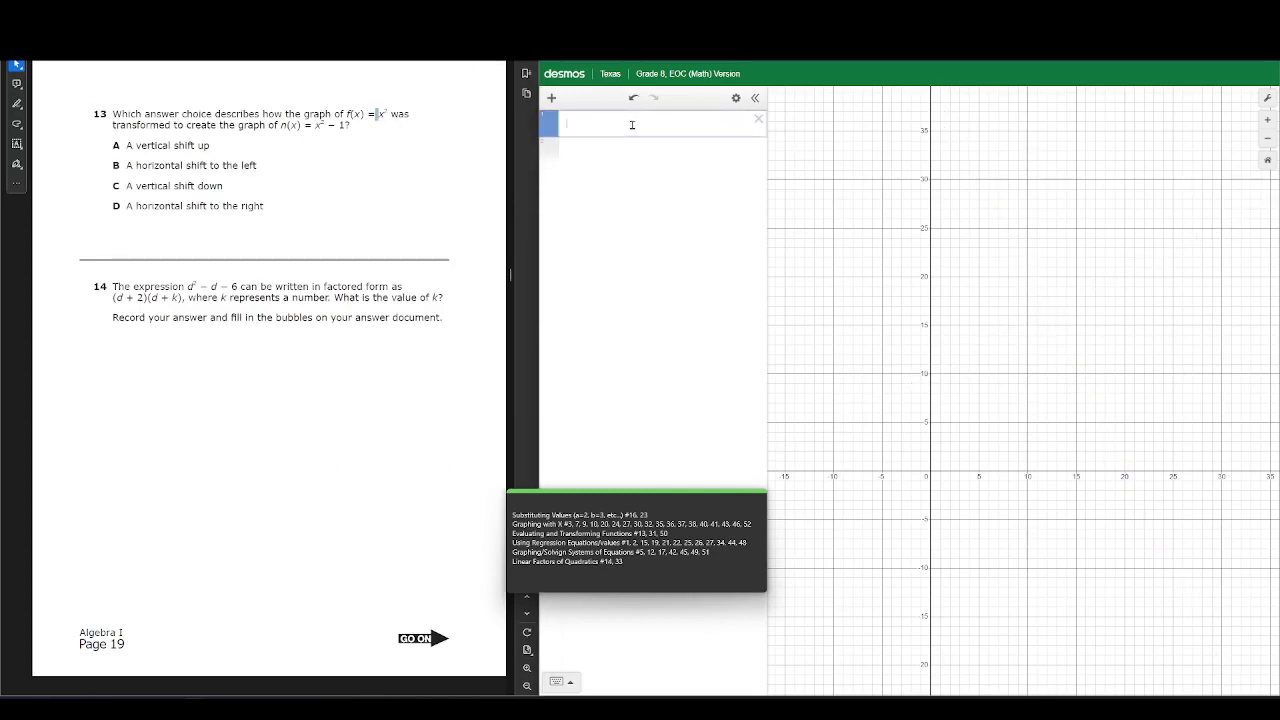
text(f(x)=)
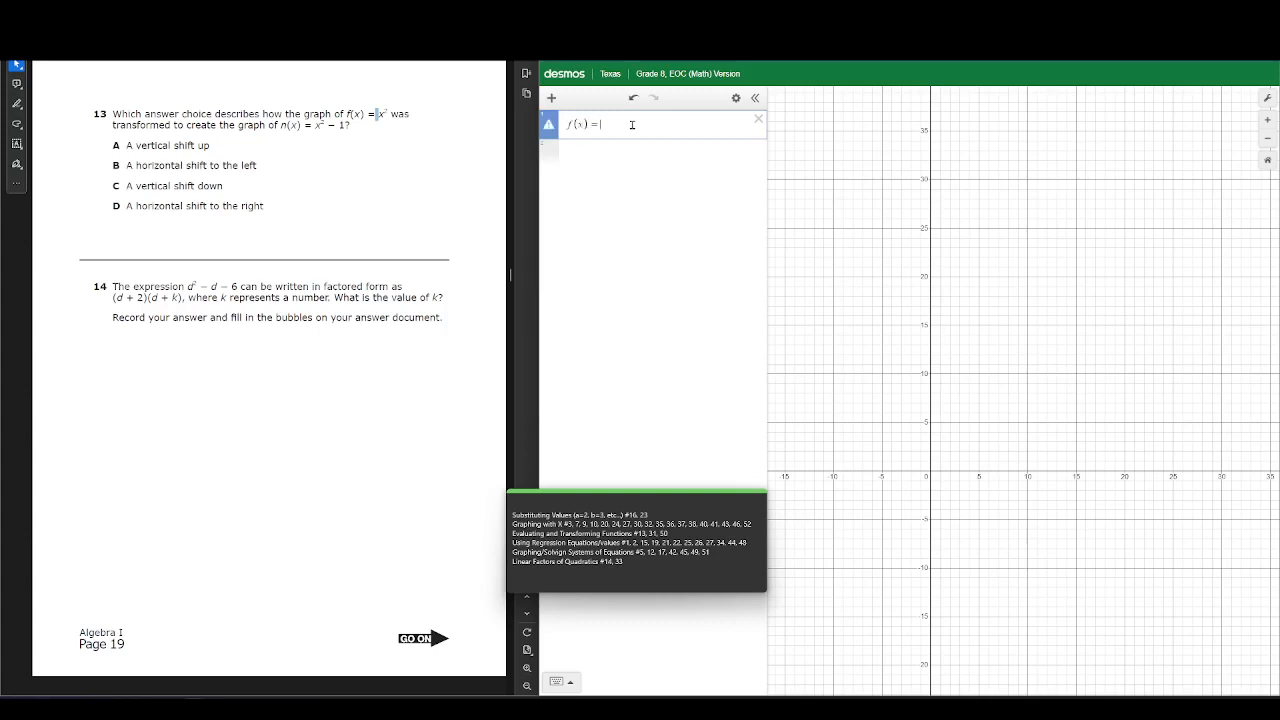
text(x^2)
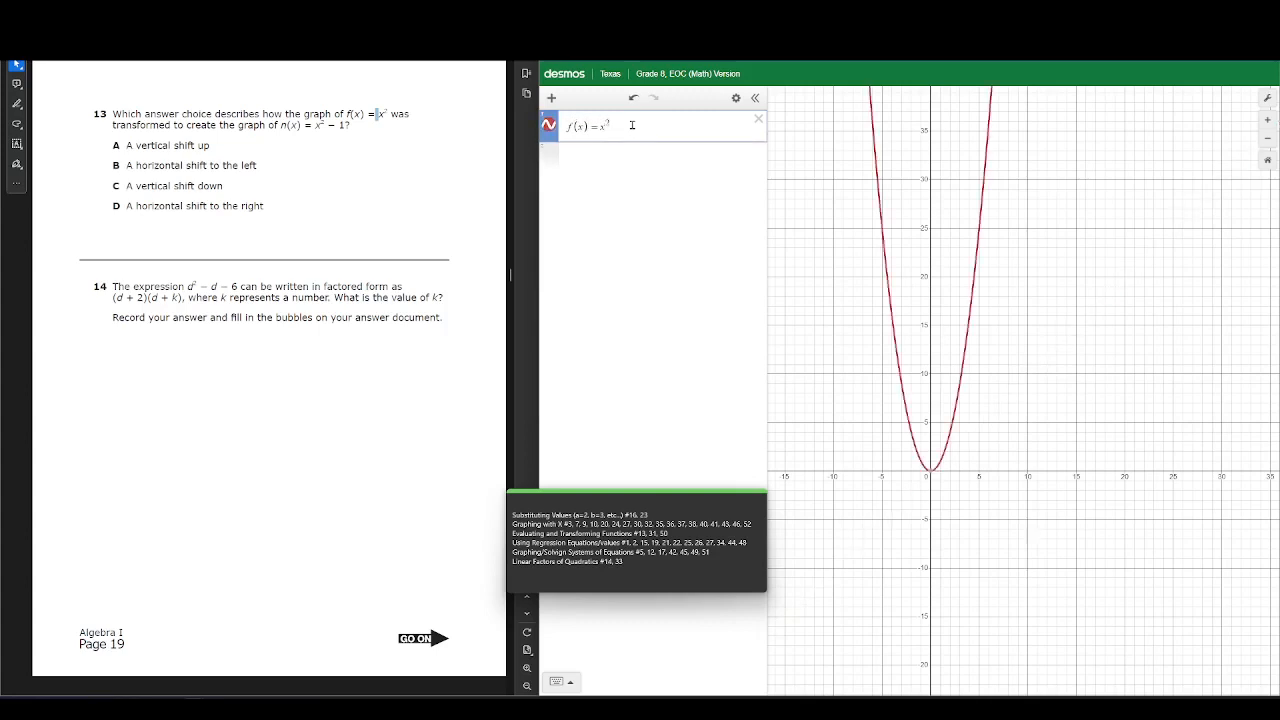
key(Return)
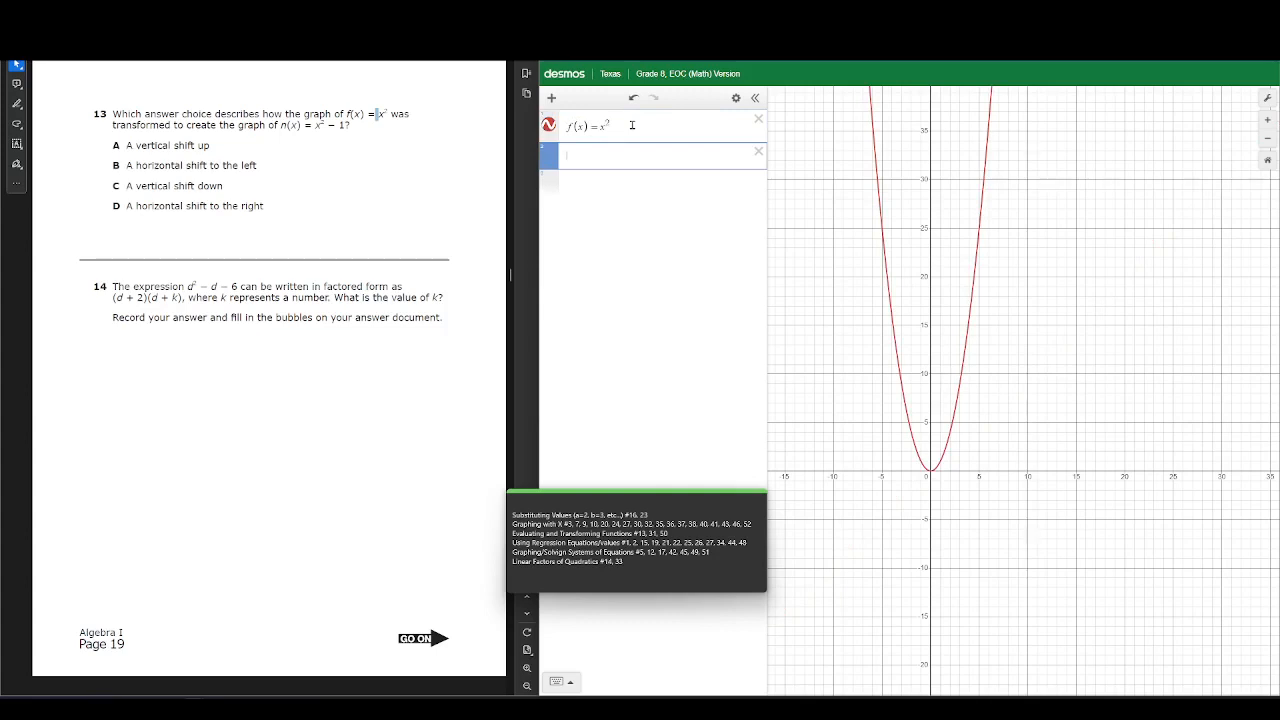
Graph the example transformation 2f(x - 3) below the function, and clear it again
text(f)
key(BackSpace)
text(2f(x-3))
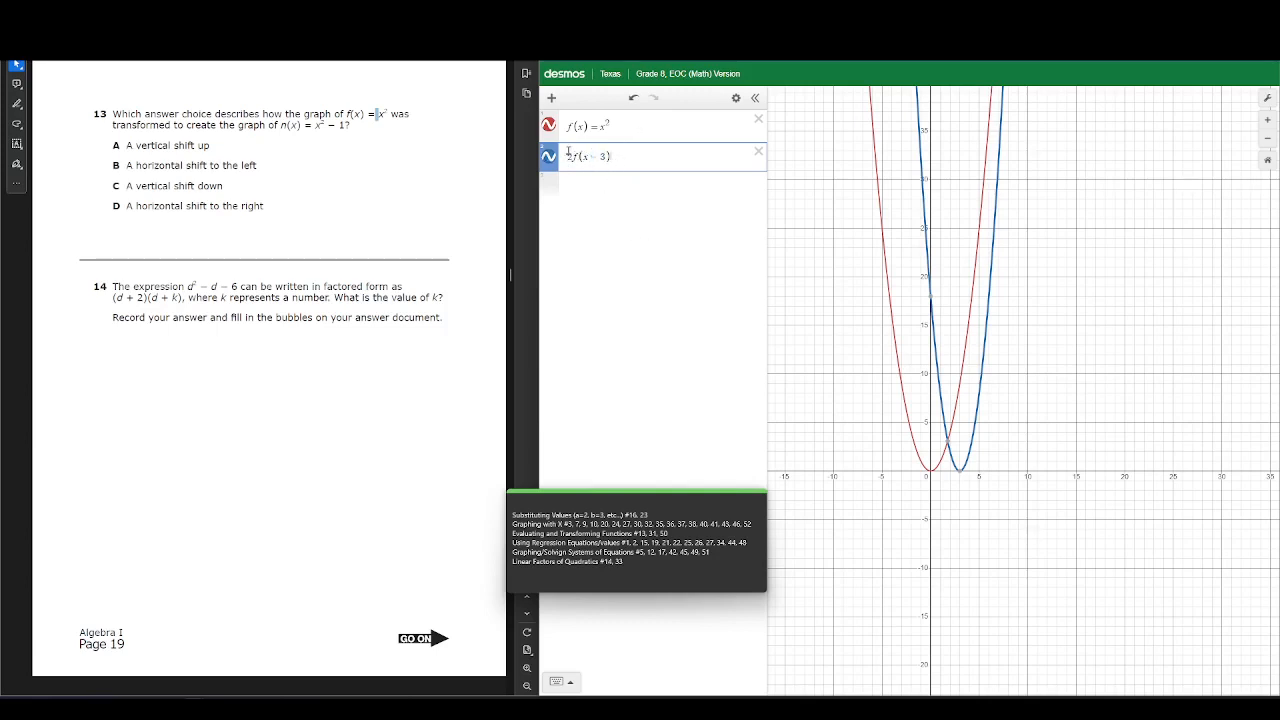
key(ctrl+a)
key(BackSpace)
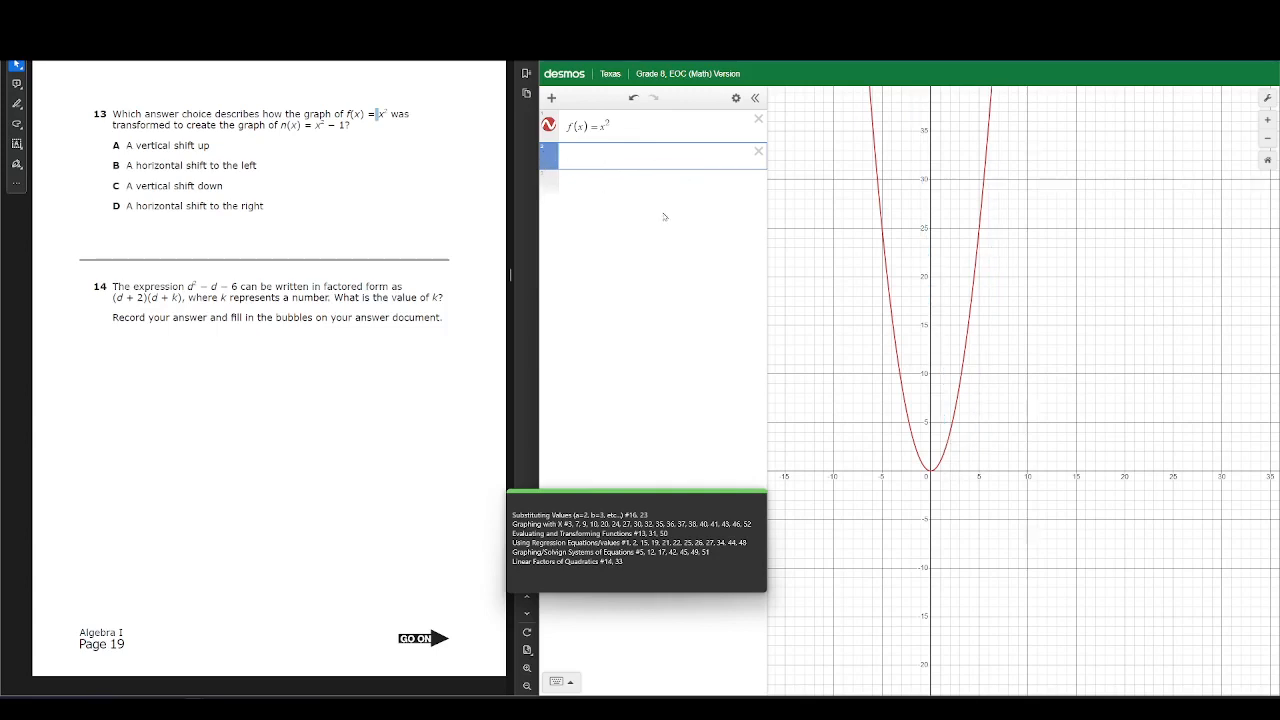
Enter x^2 - 1 on the second line to graph question 13's transformed function
text(x)
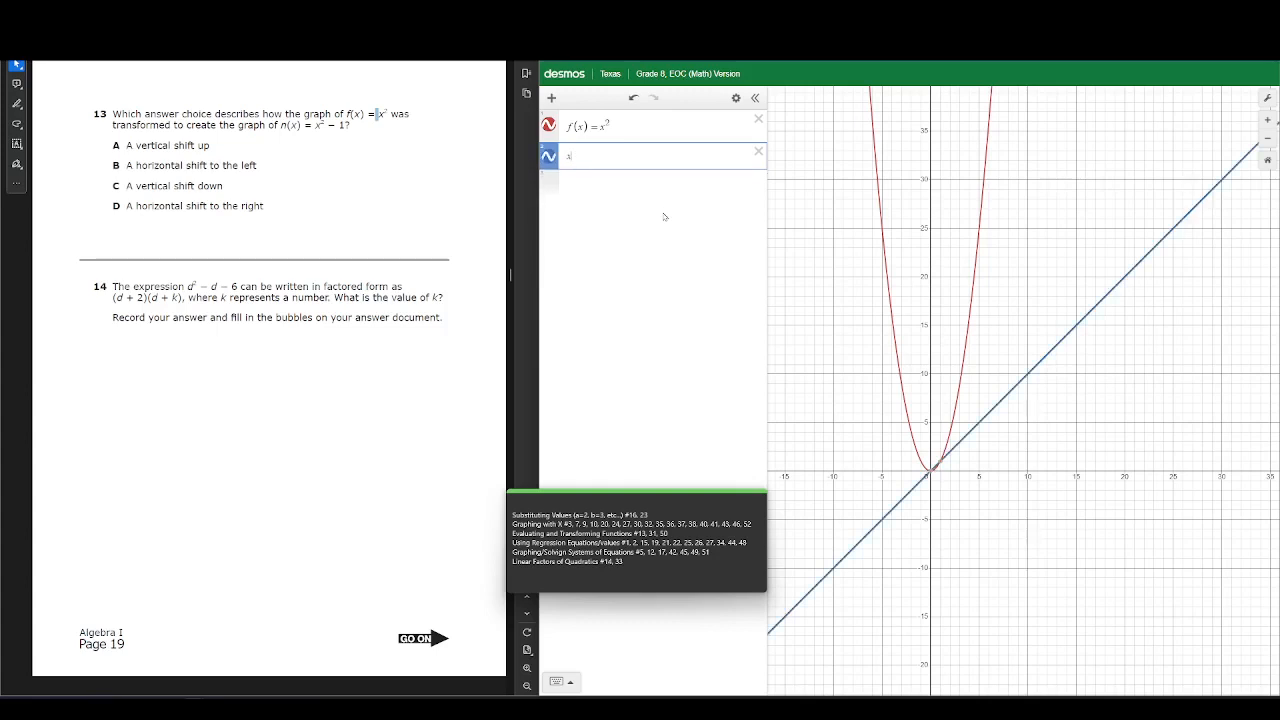
text(^2)
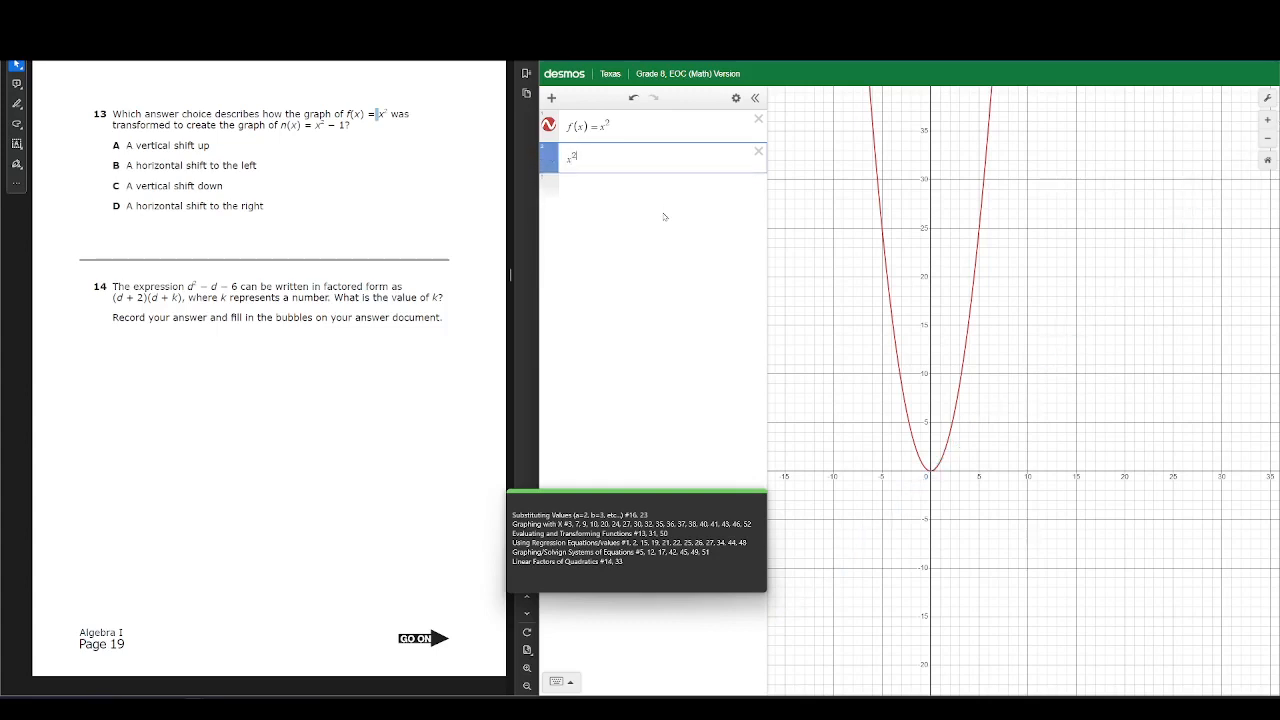
text(-1)
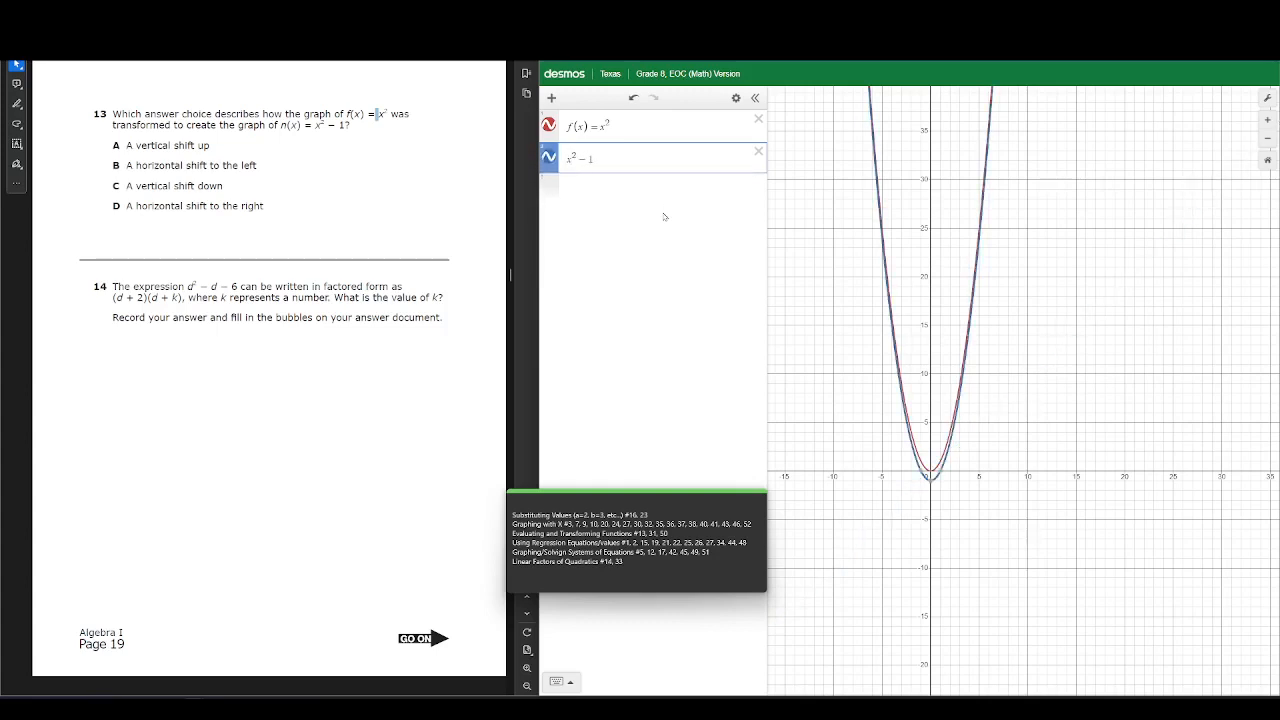
Compare the x^2 - 1 parabola with f(x) = x^2 up close, toggling the transformed graph's visibility
scroll(950, 500, up, 5)
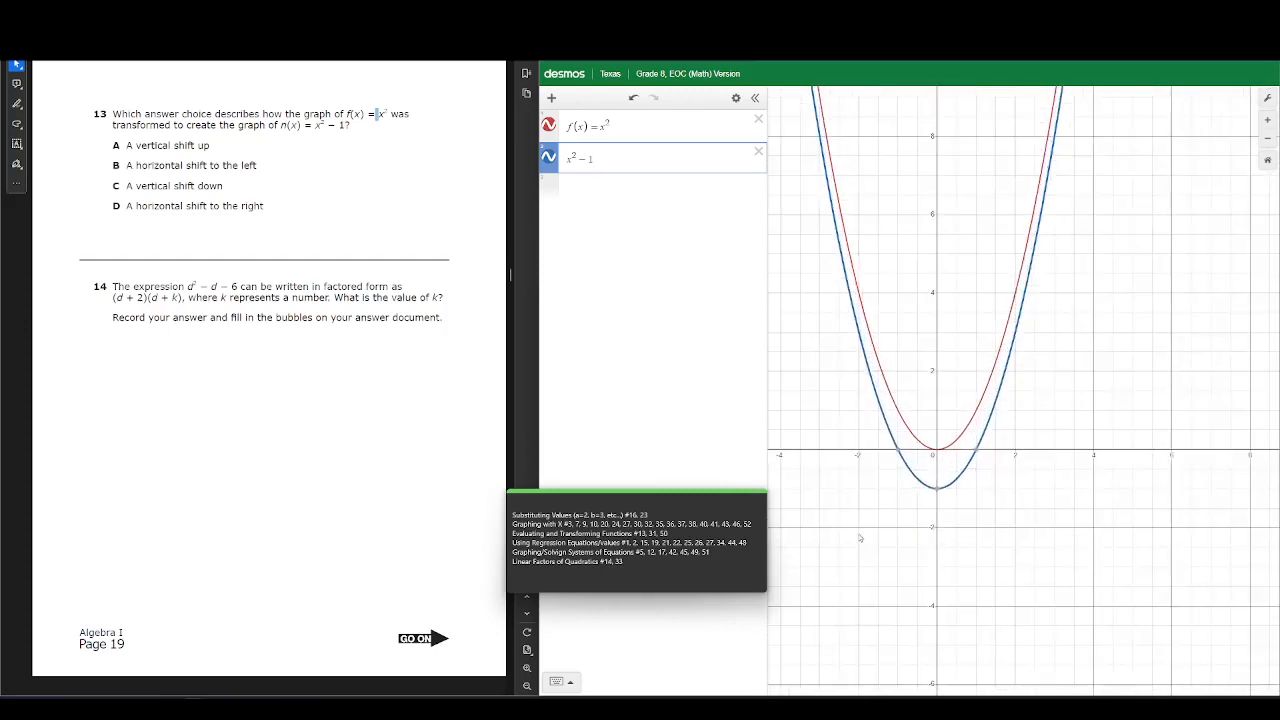
drag(859, 538, 884, 530)
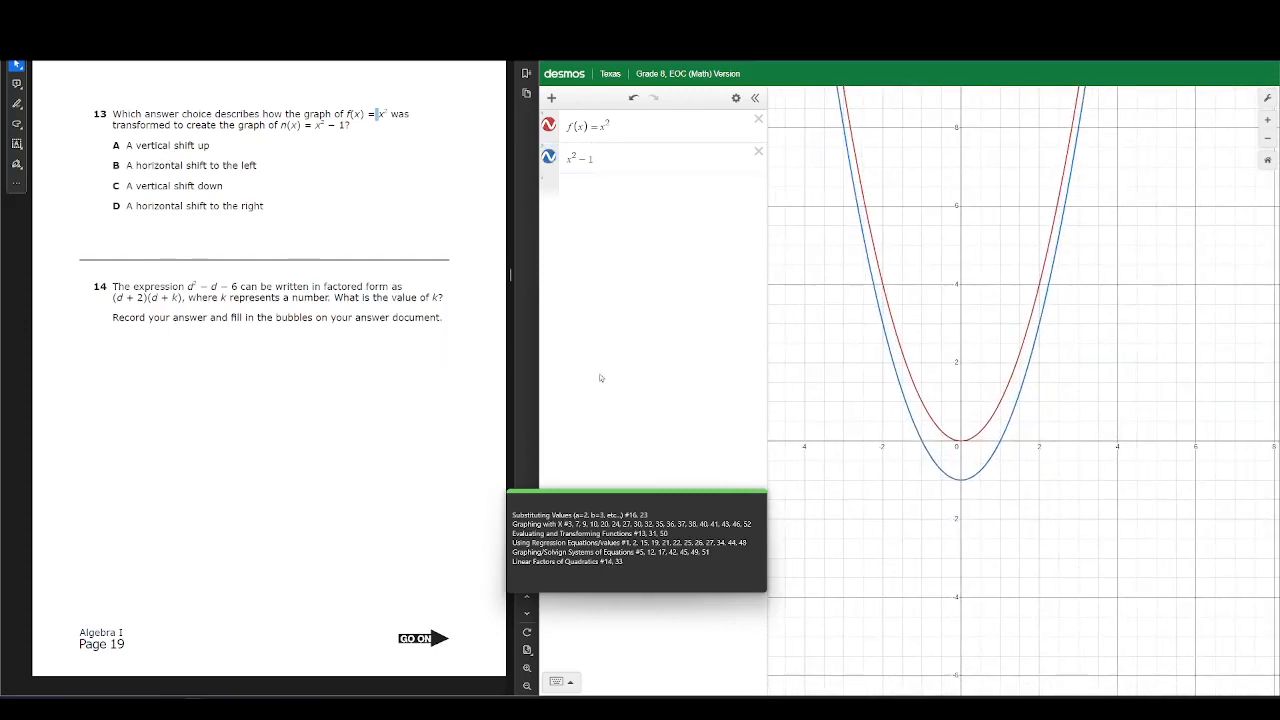
click(550, 160)
click(550, 158)
click(549, 168)
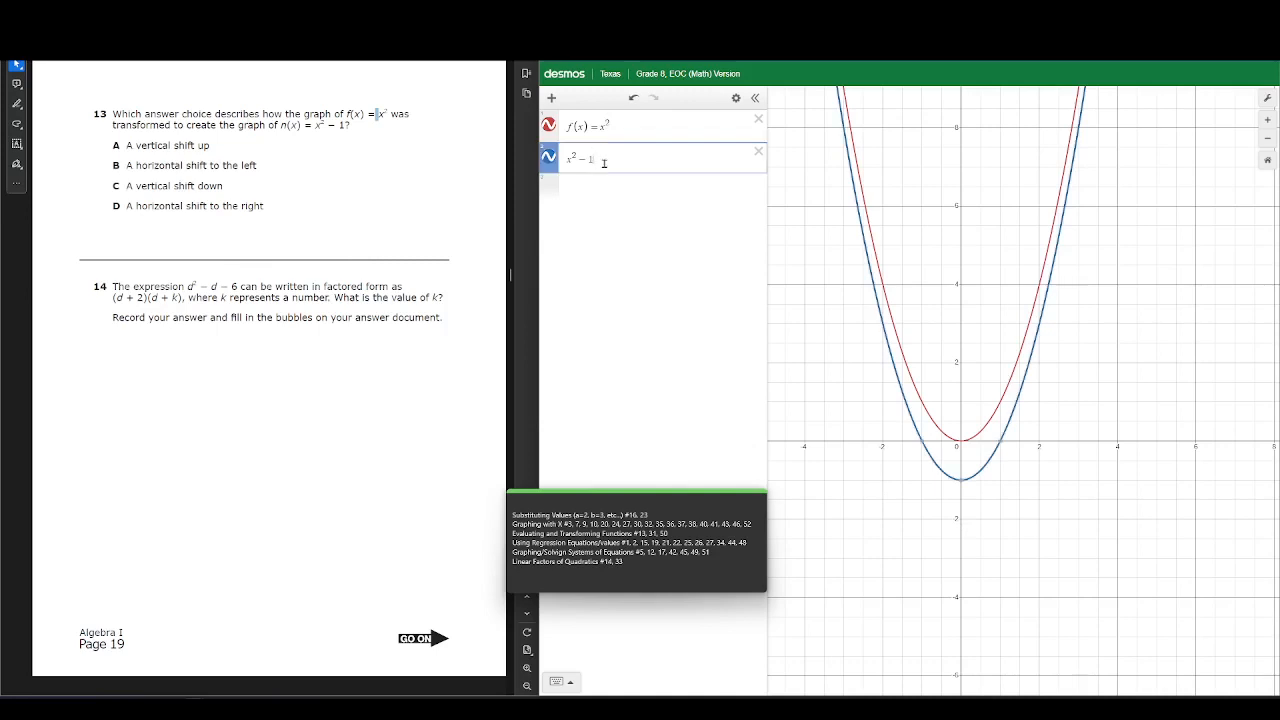
click(544, 509)
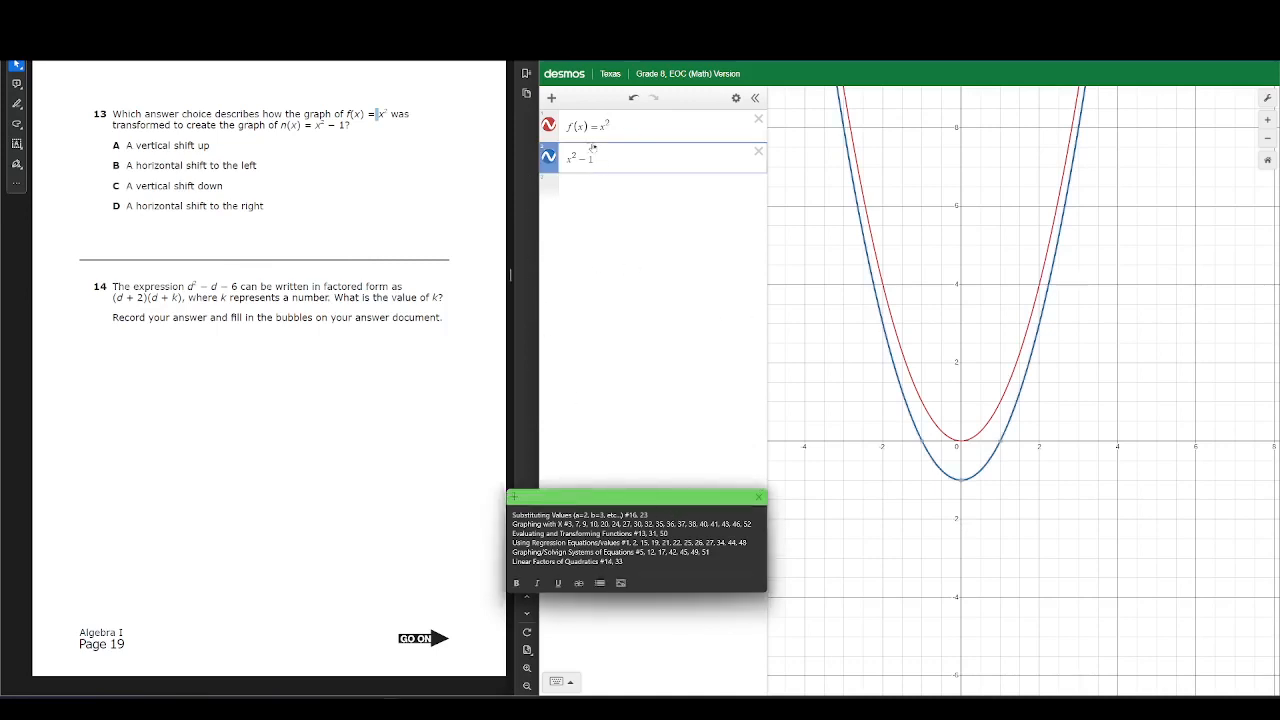
drag(603, 155, 556, 160)
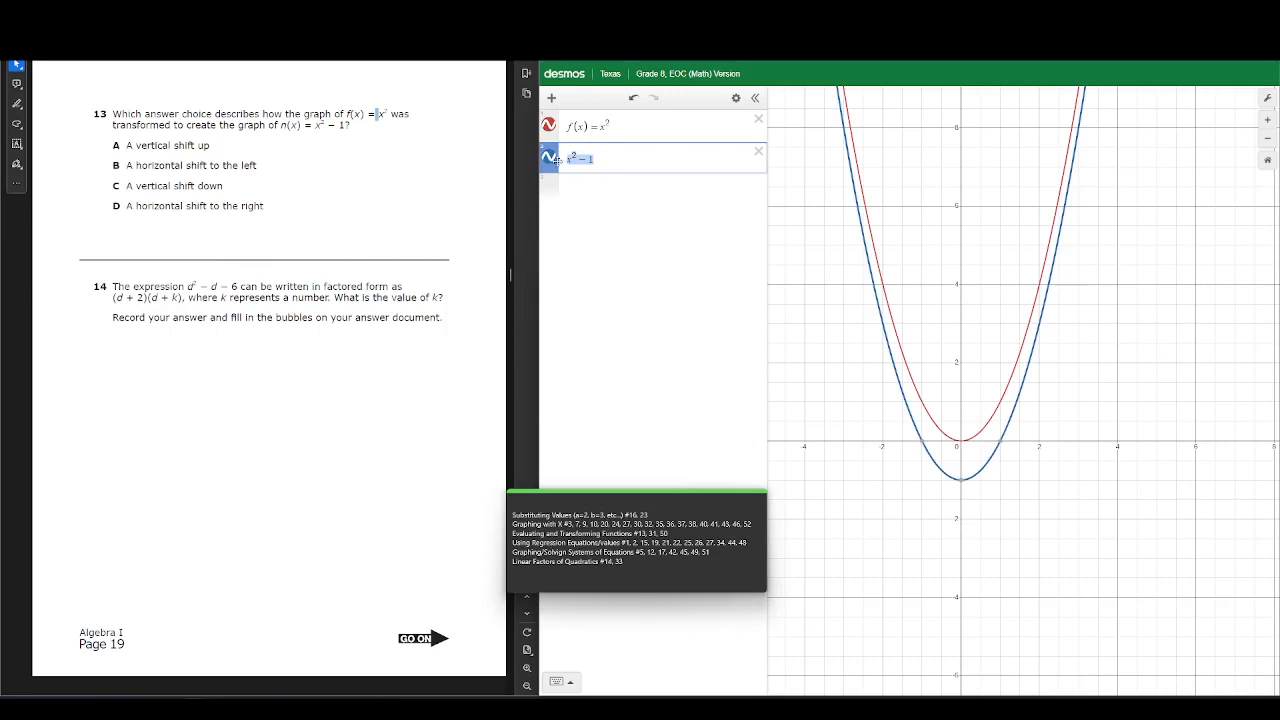
click(626, 138)
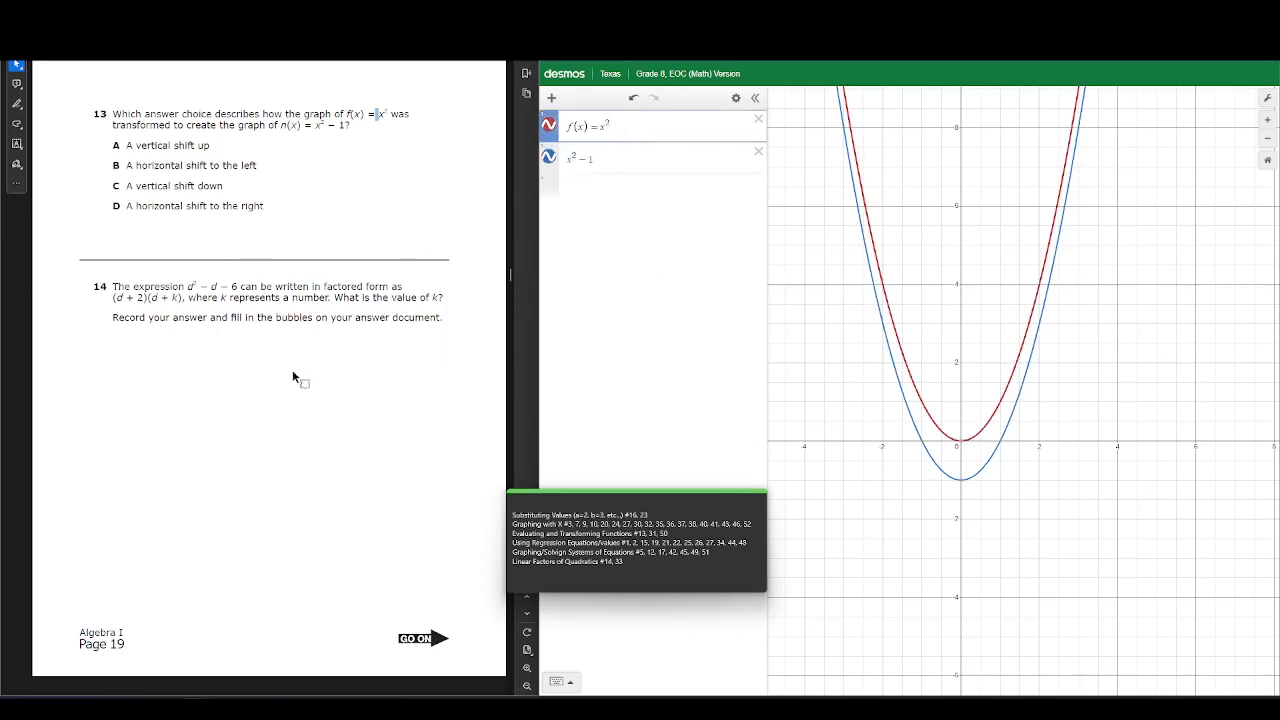
Redefine f(x) as 7 - 4x for question 31 and delete the x^2 - 1 expression
scroll(312, 434, down, 5)
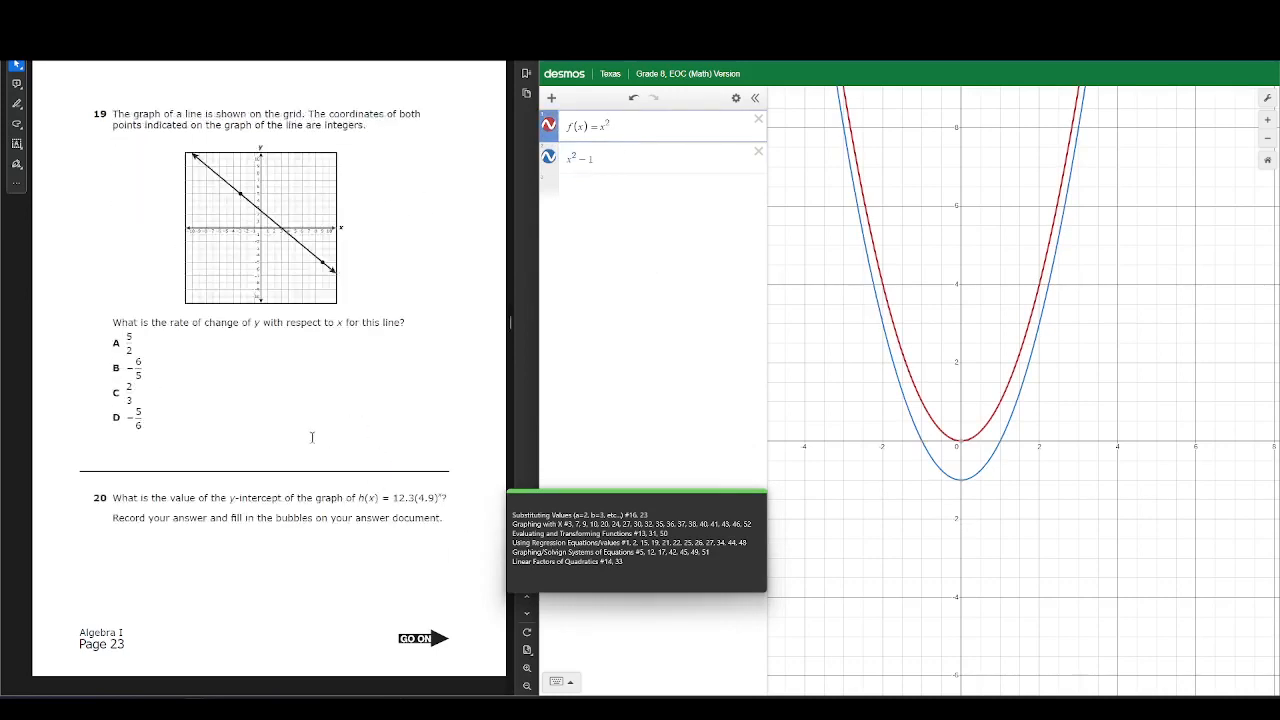
scroll(312, 436, down, 3)
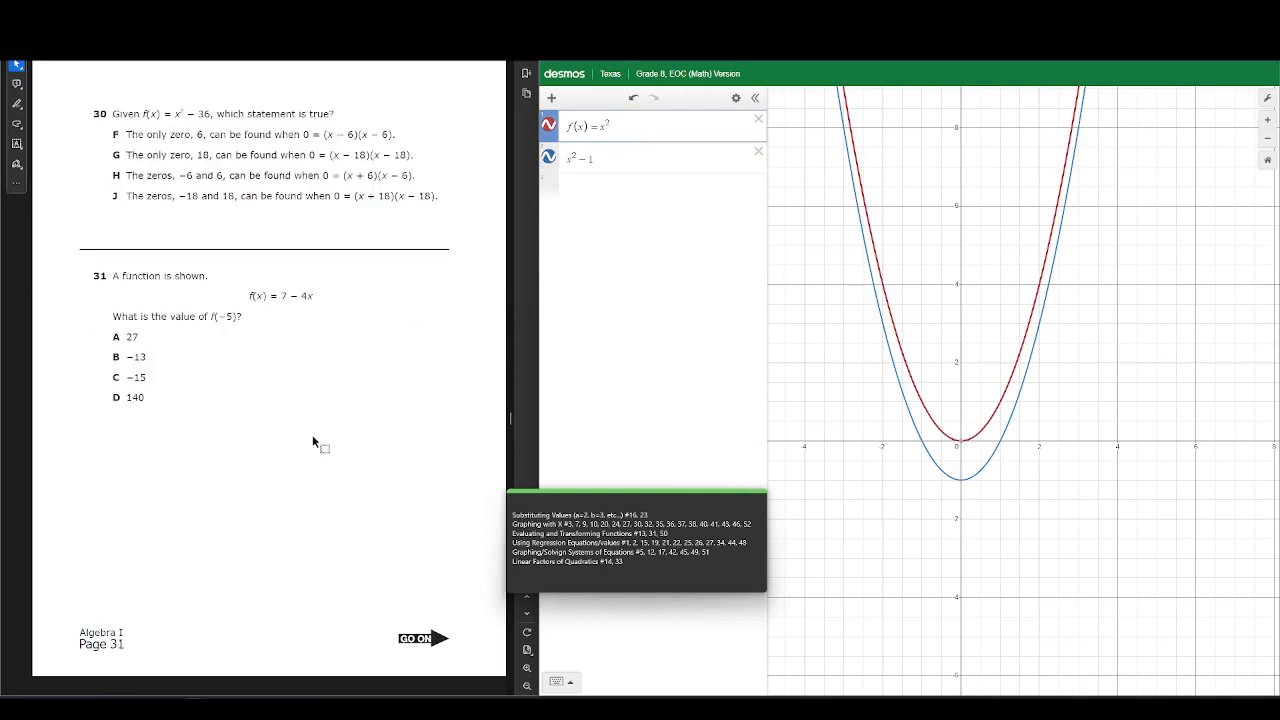
scroll(312, 436, up, 1)
drag(597, 126, 623, 127)
text(7-4x)
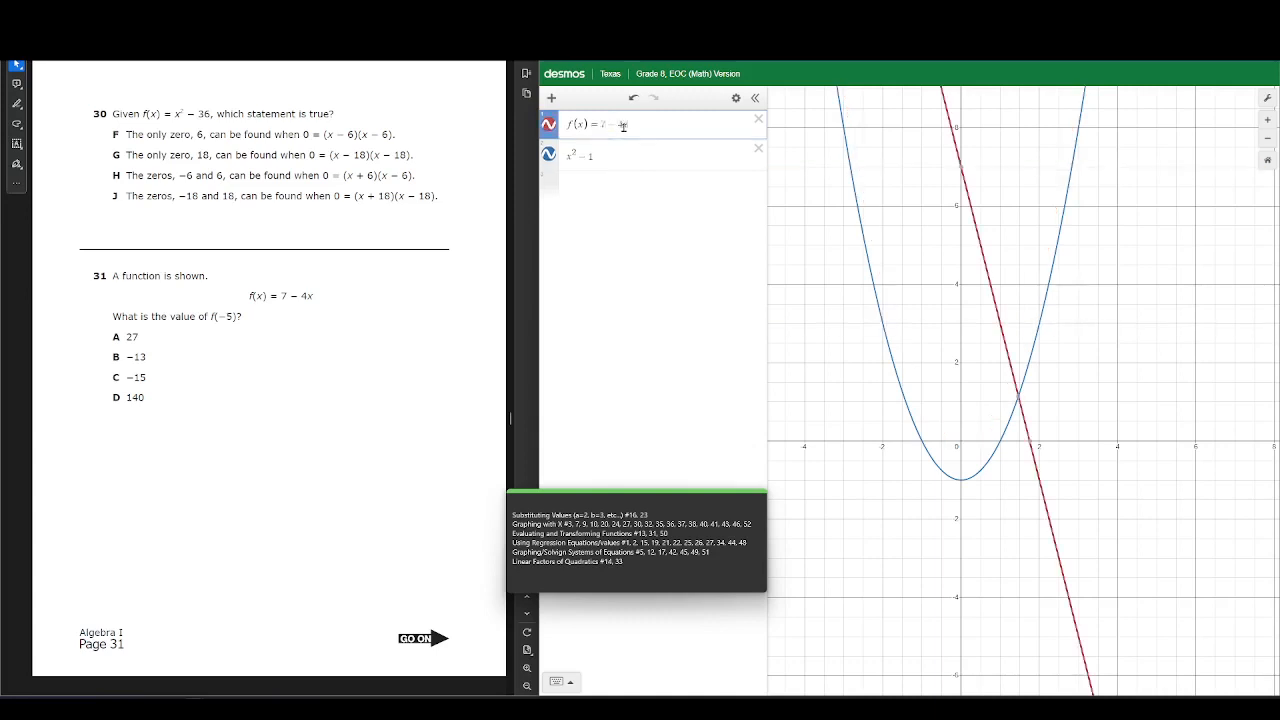
click(758, 148)
Highlight the input value and the x in question 31, and evaluate f(-5) on the second line
click(587, 152)
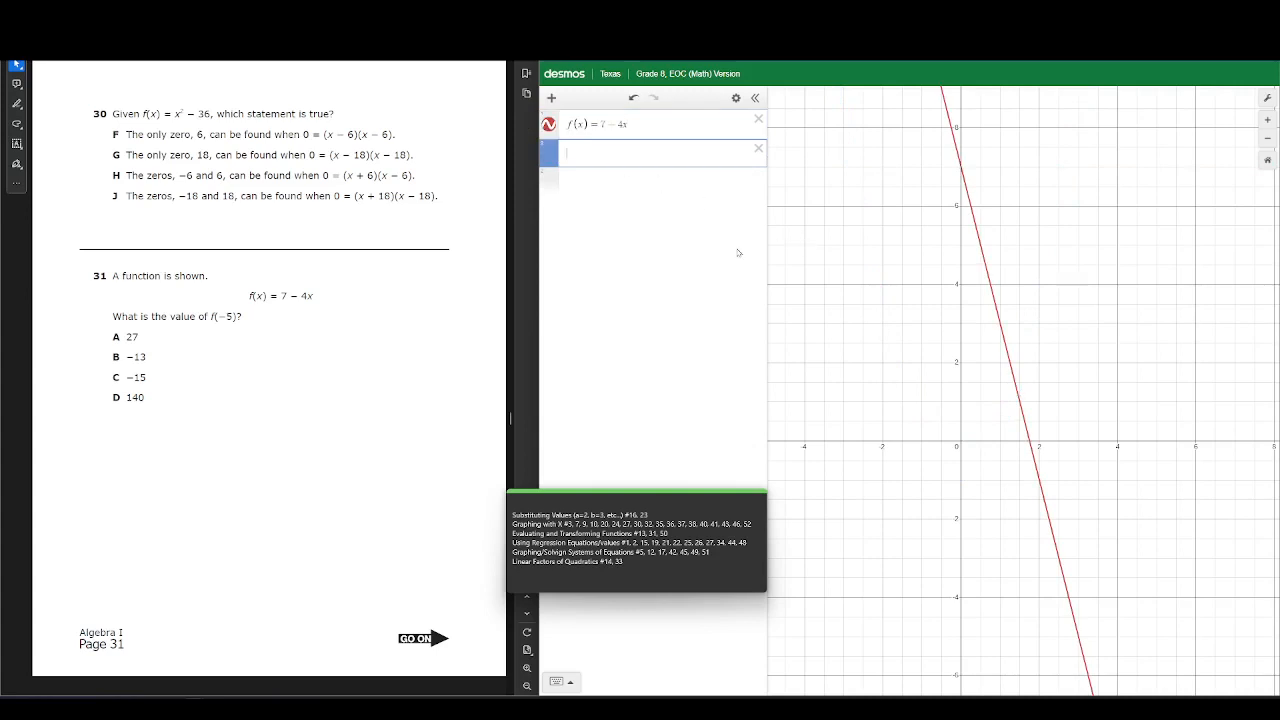
double_click(224, 320)
double_click(306, 297)
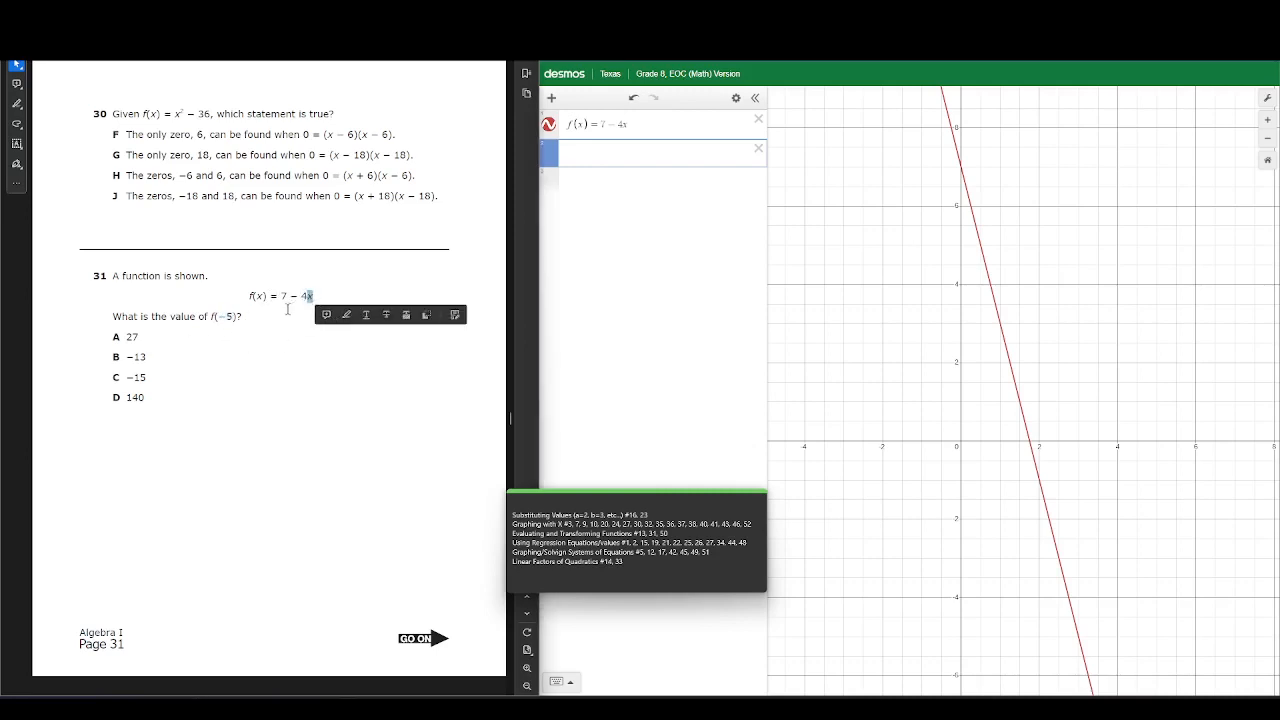
click(238, 321)
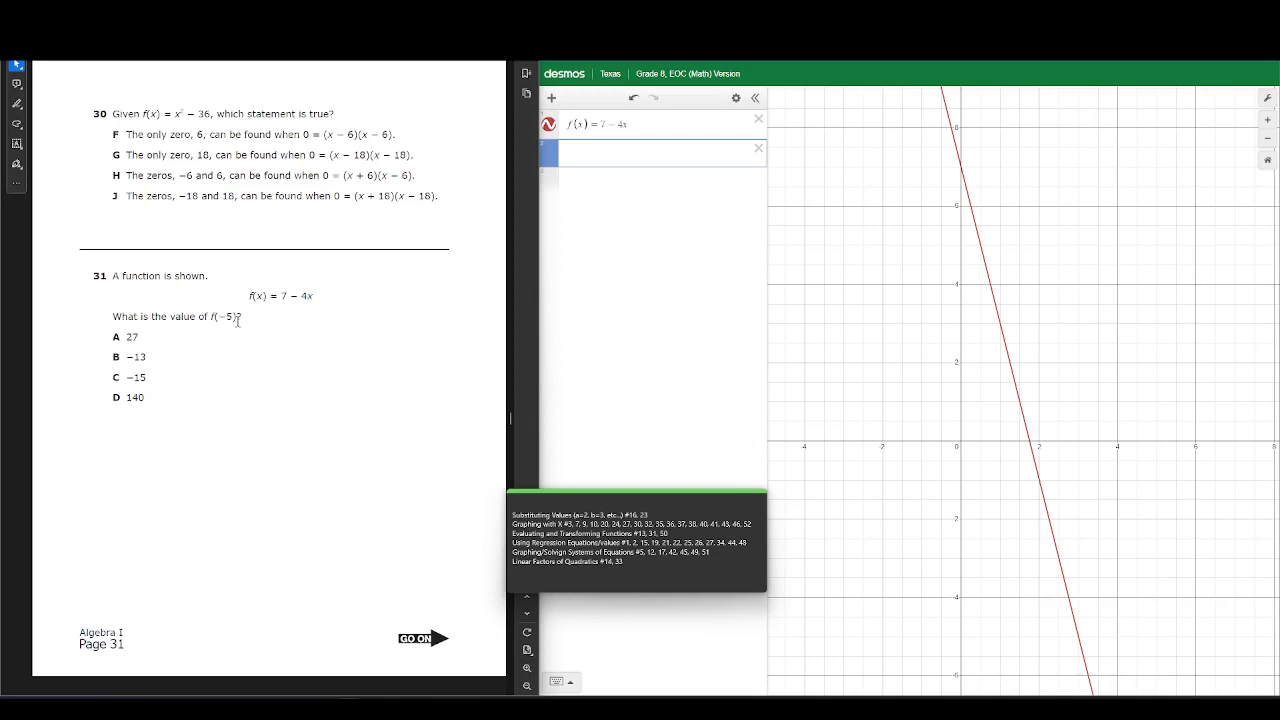
click(572, 153)
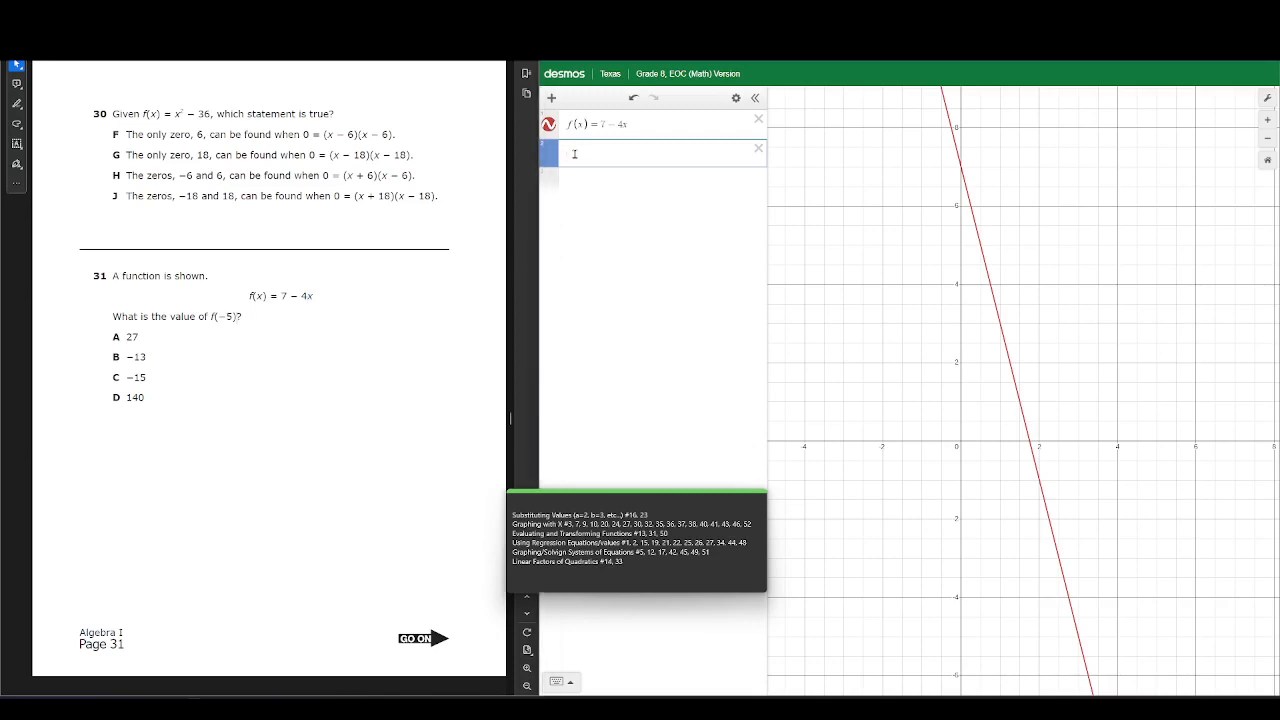
text(f(-5))
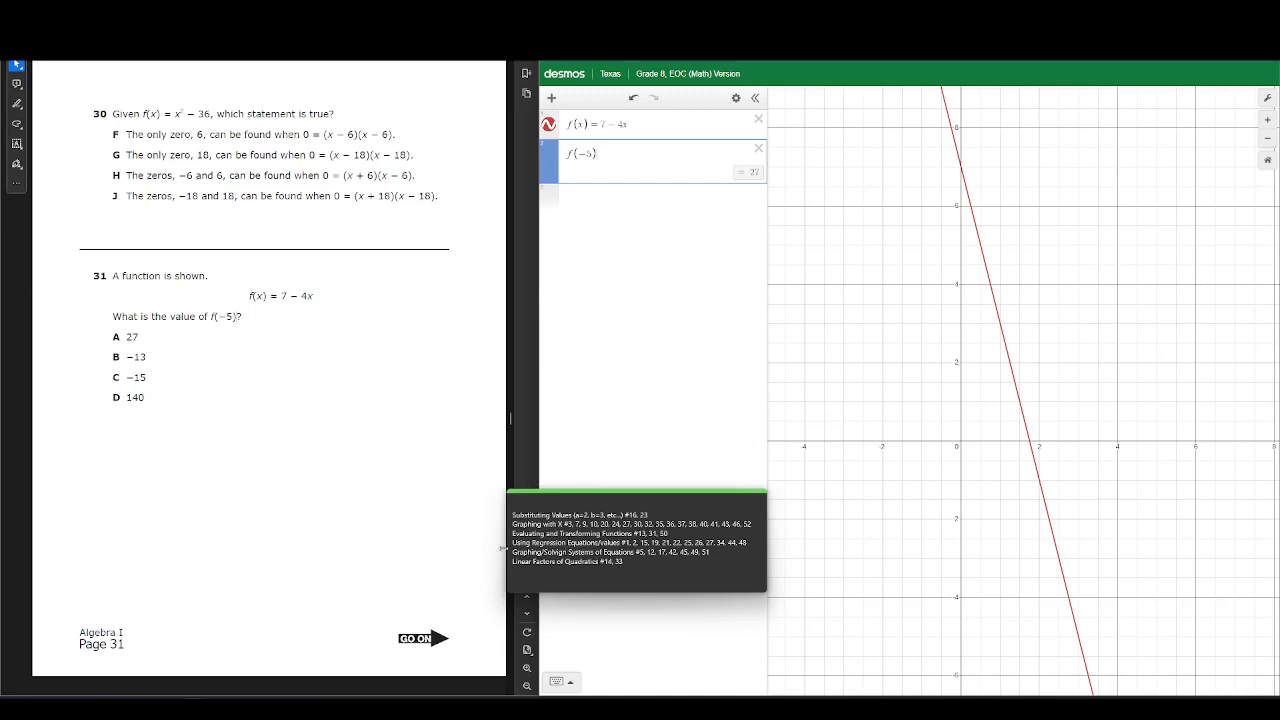
Clear question 31's expressions, go back to question 14, and highlight its d^2 - d - 6 expression
click(758, 119)
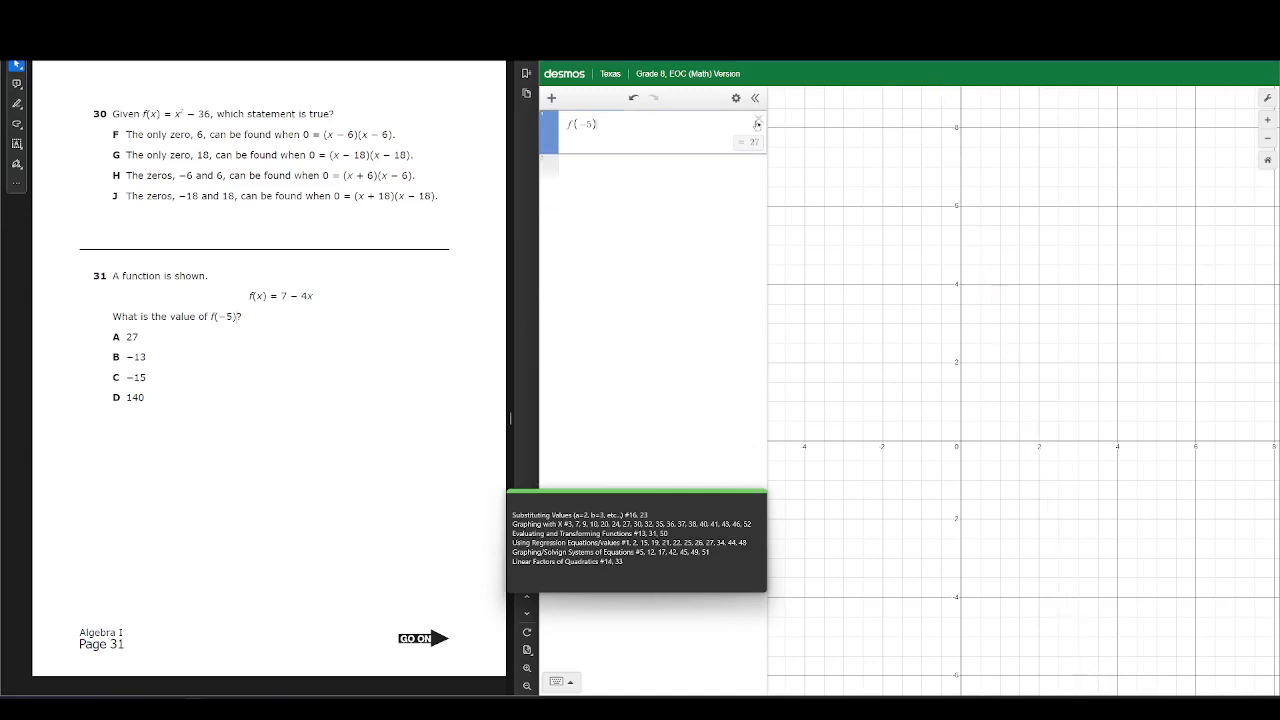
click(758, 119)
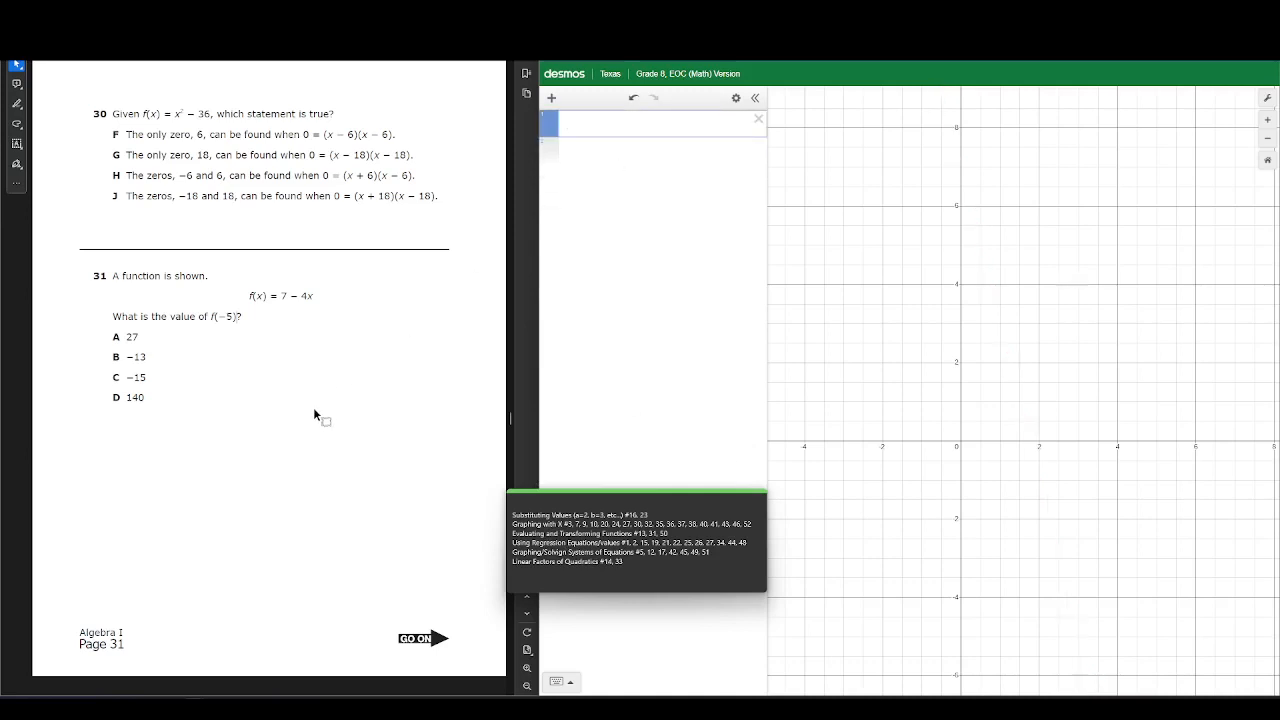
scroll(312, 411, up, 12)
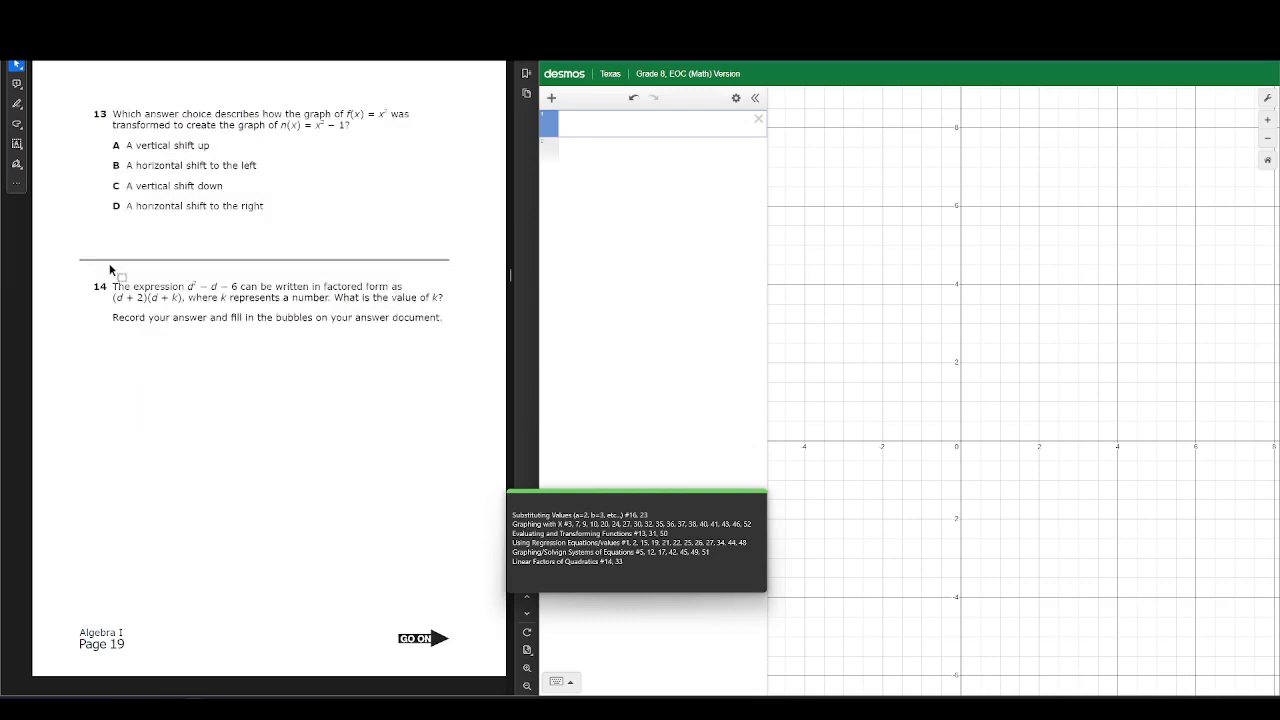
drag(190, 286, 258, 288)
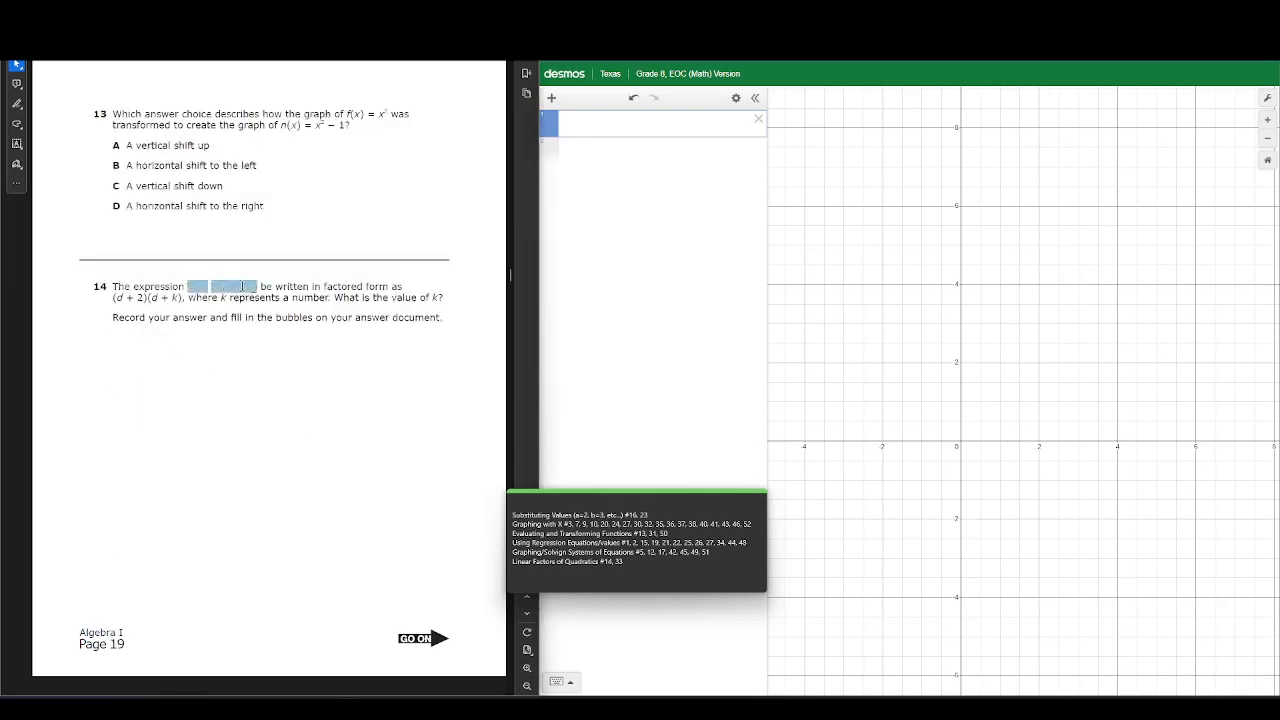
click(196, 290)
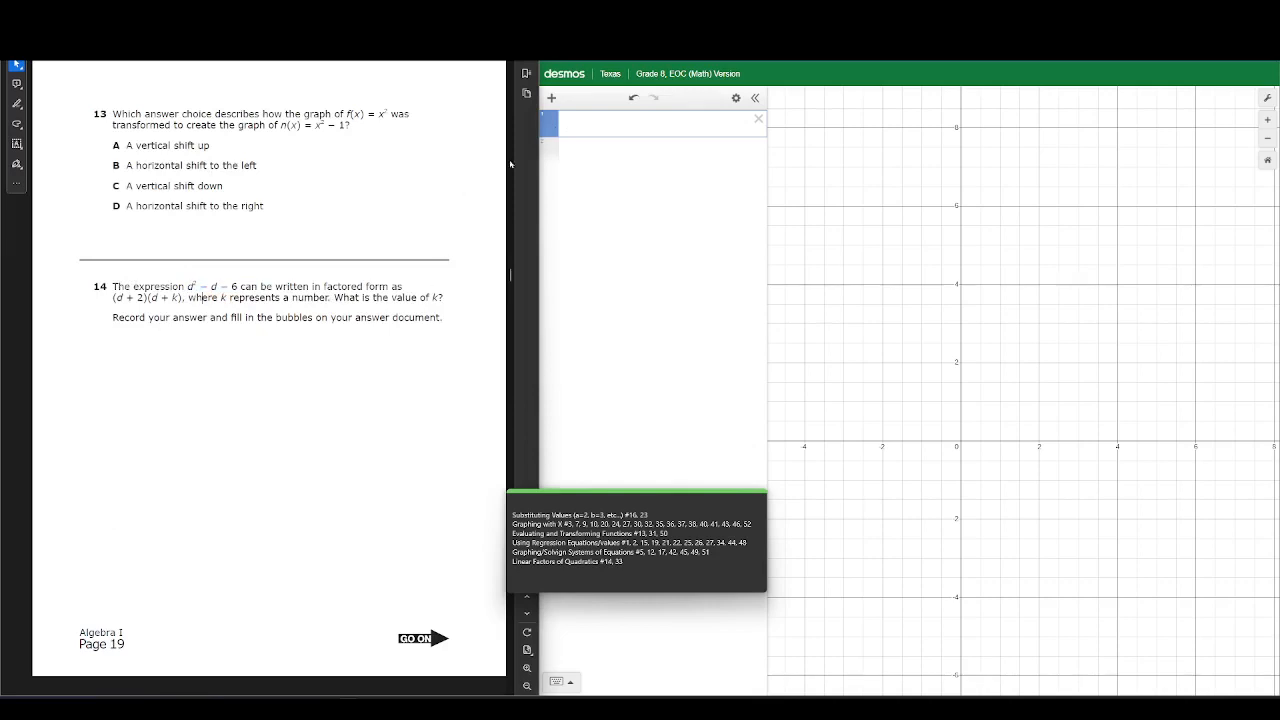
Graph question 14's expression on the first line as x^2 - x - 6
click(604, 118)
text(x^2)
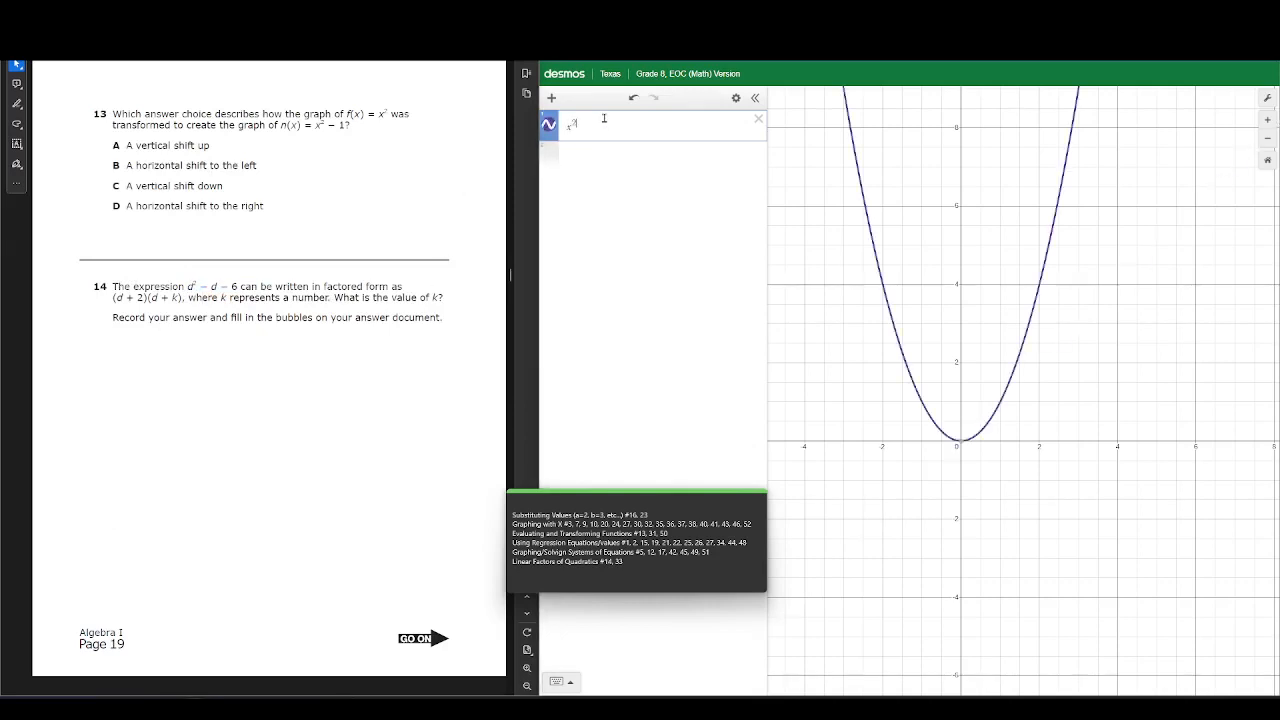
key(Right)
text(-x)
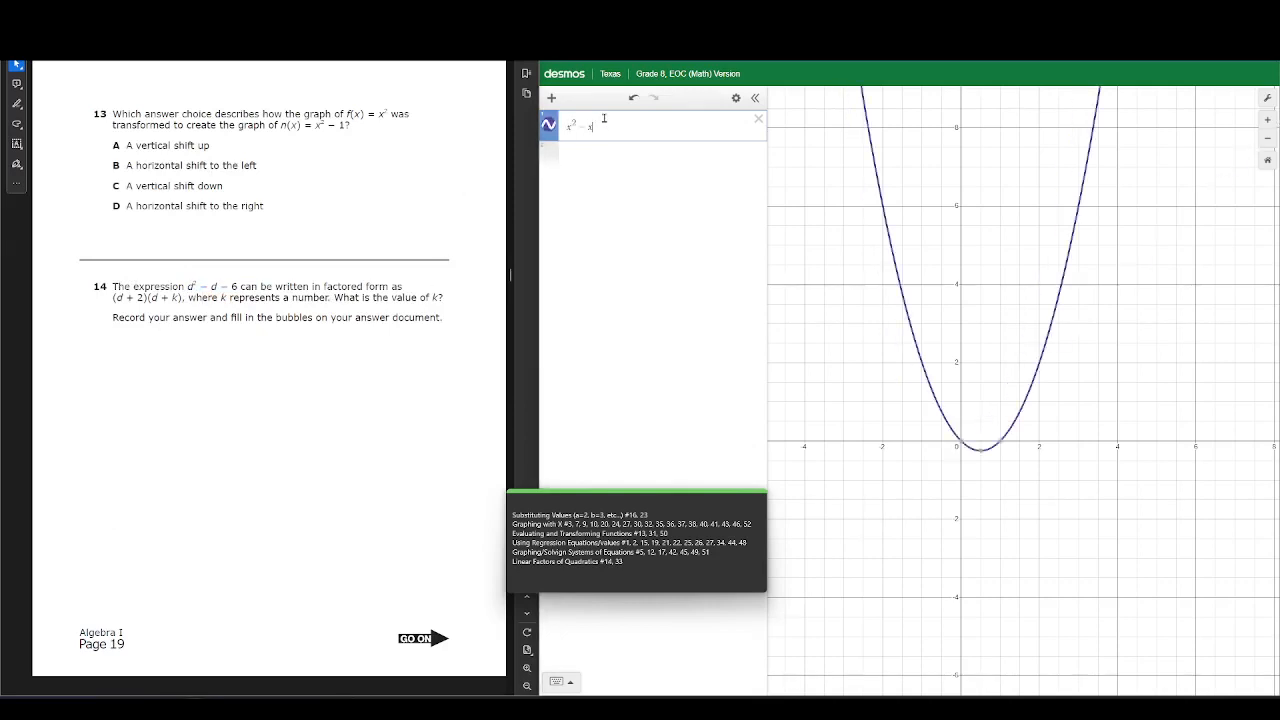
text(-6)
key(Return)
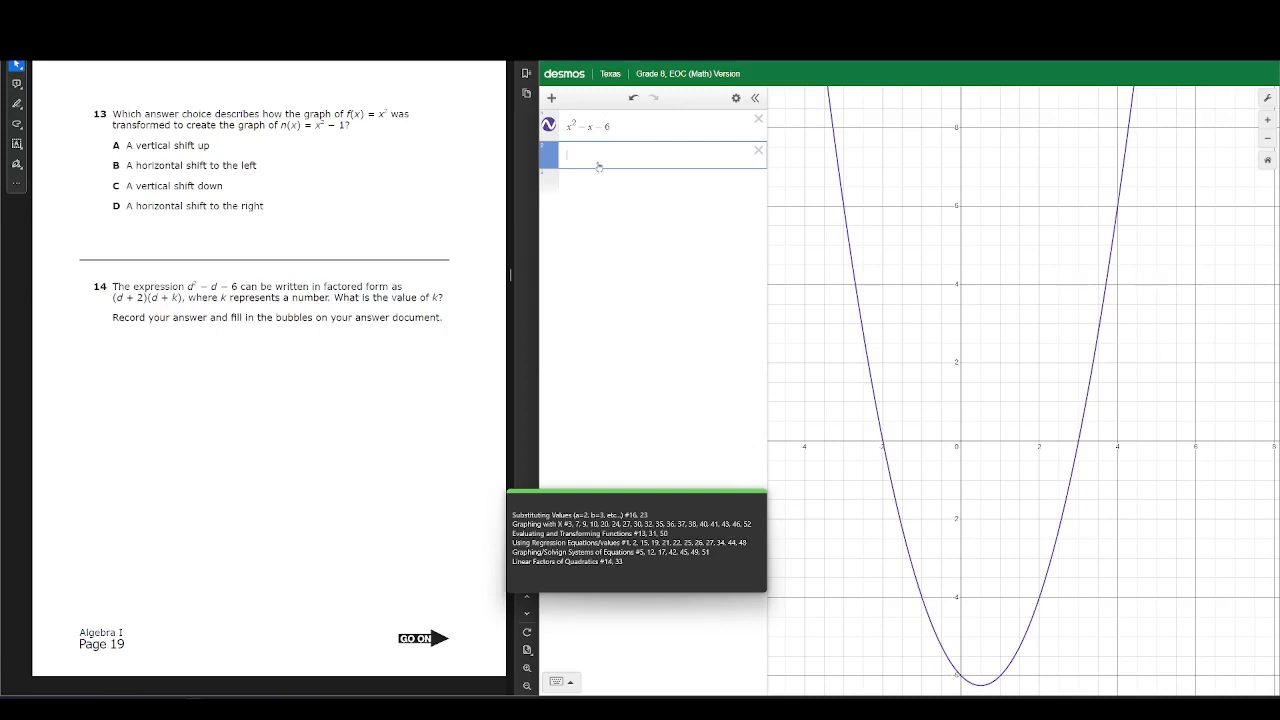
Graph (x + 2)(x - 3) on the second line and toggle its visibility to compare it with the original parabola
text(()
text(x+2)
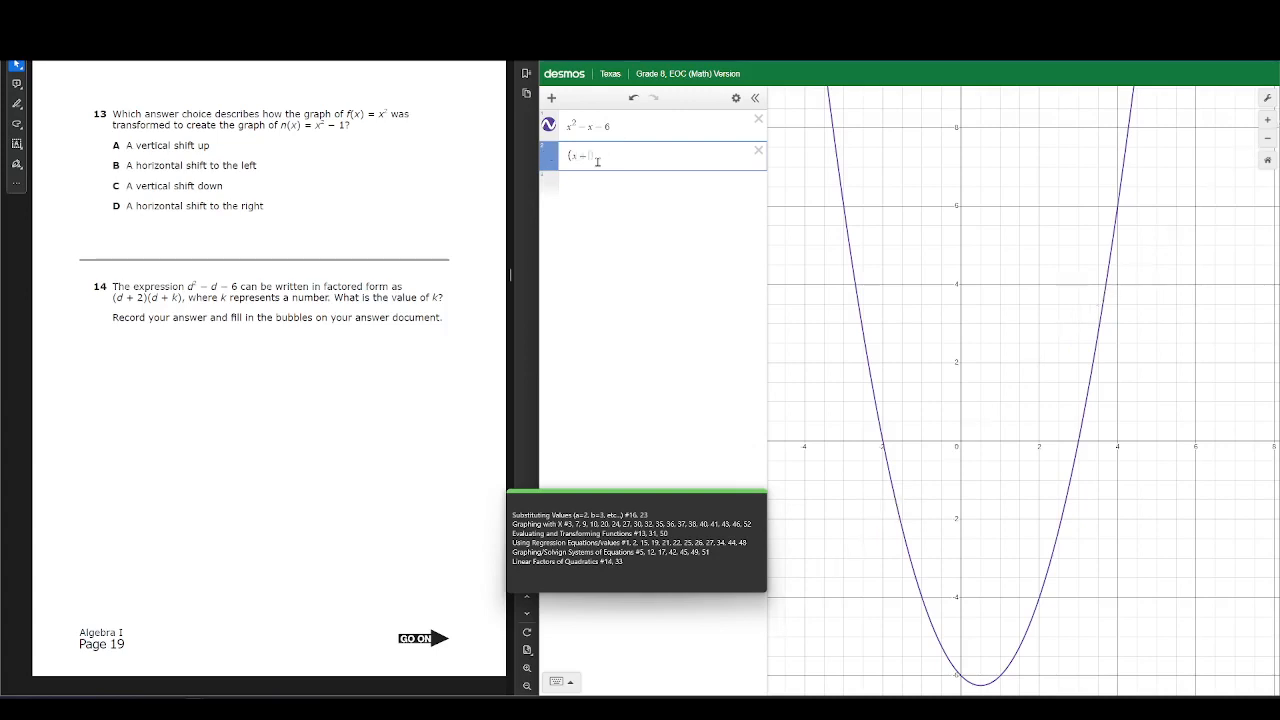
text()(x-3))
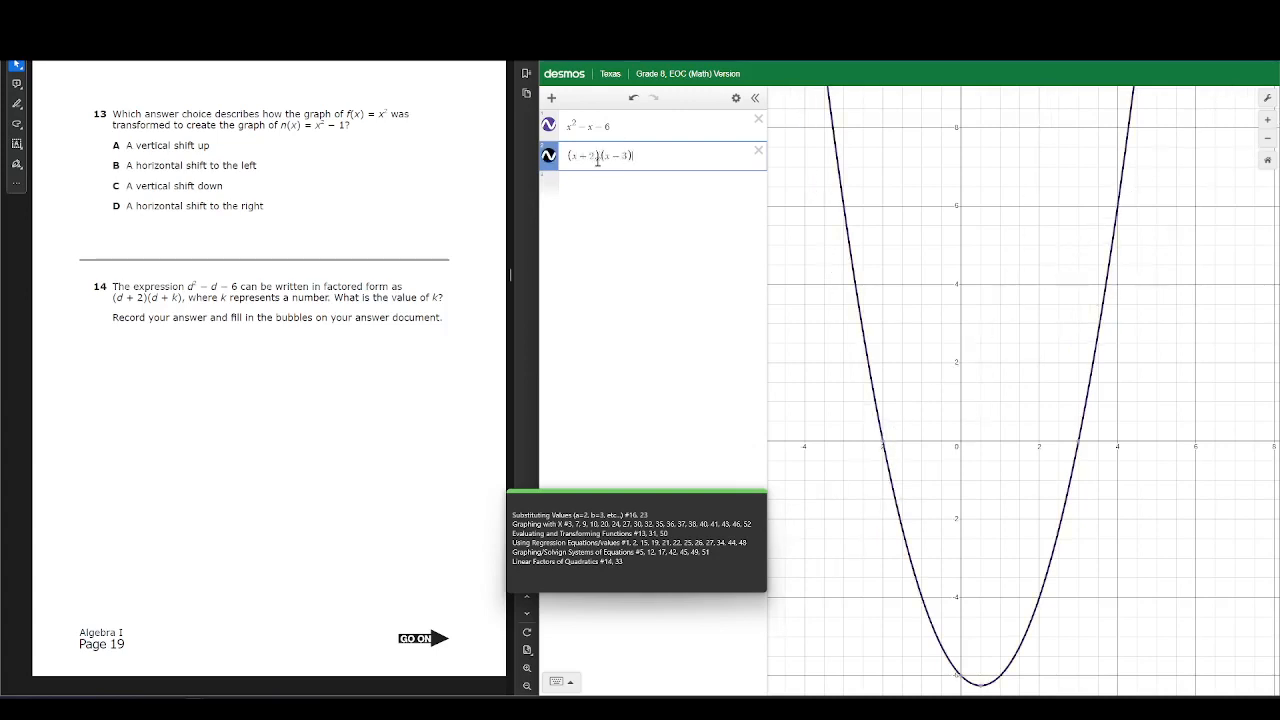
click(550, 160)
click(551, 160)
Delete the factored expression and divide x^2 - x - 6 by x + 2 on the first line
click(759, 151)
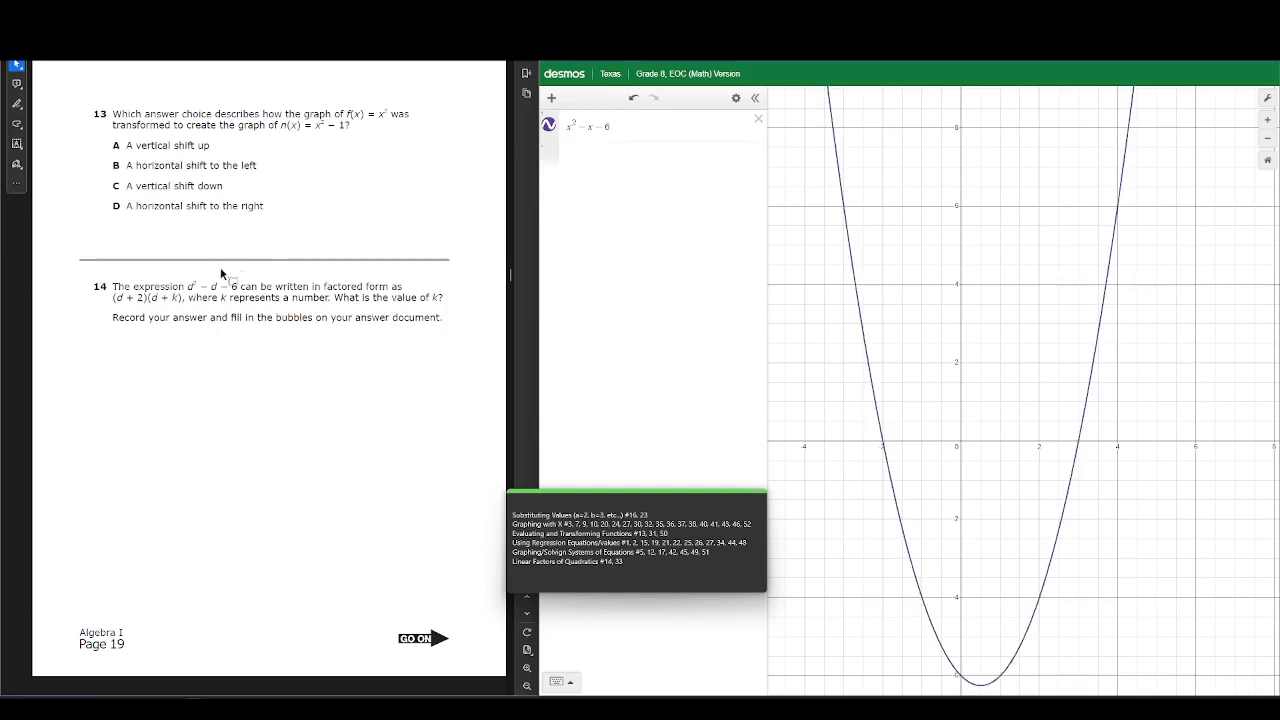
drag(619, 131, 551, 131)
click(551, 131)
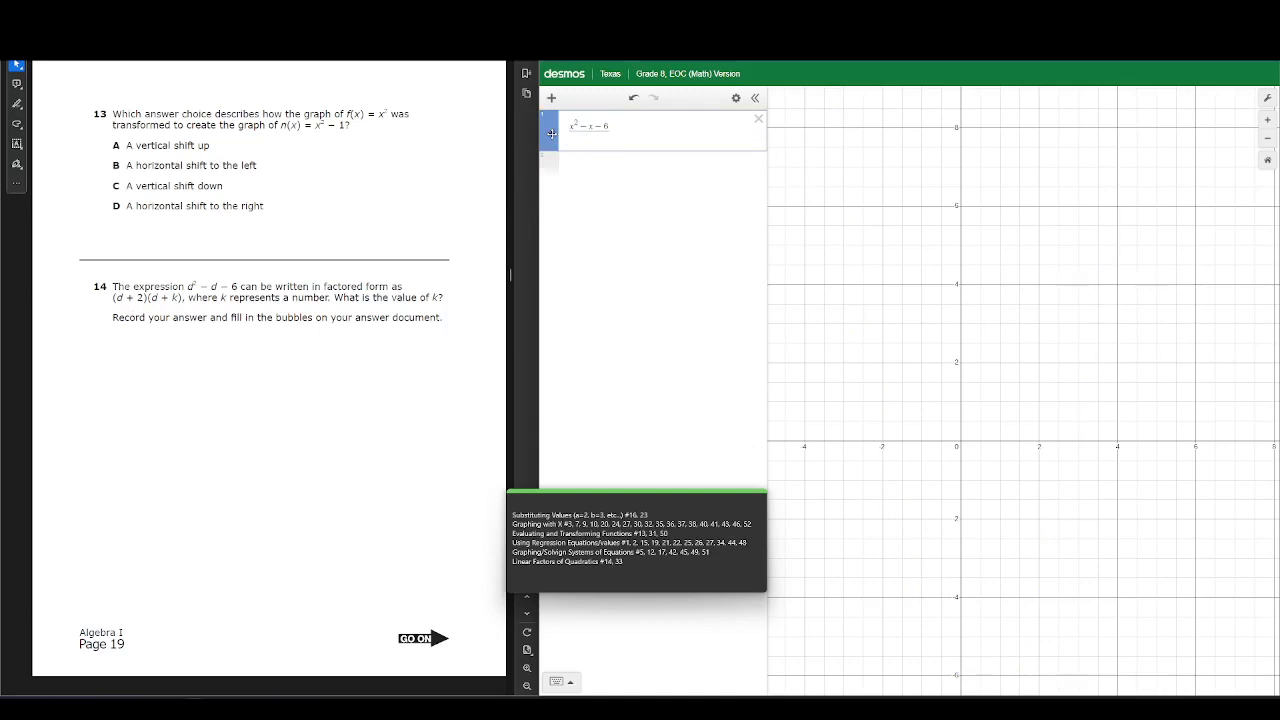
text(/(x+2)
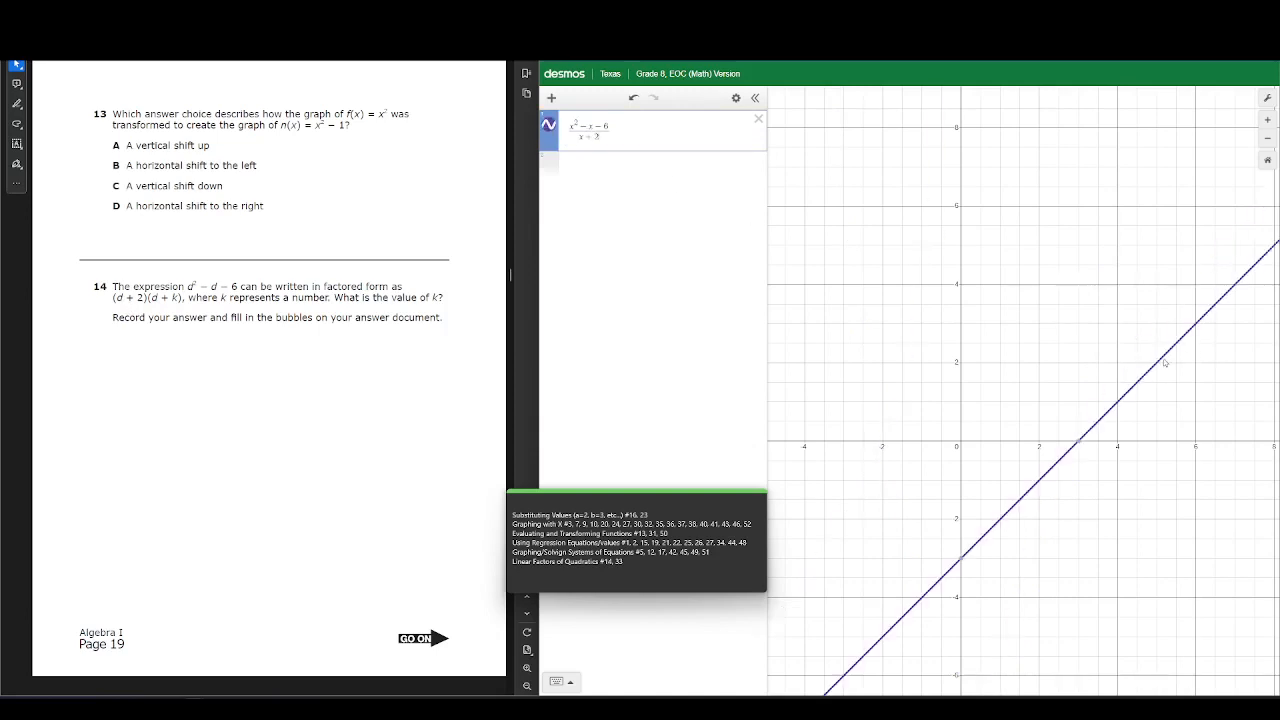
Inspect the resulting line's y-intercept and highlight the quotient's denominator and numerator
click(964, 564)
mouse_move(962, 563)
drag(600, 137, 576, 139)
click(600, 140)
drag(572, 125, 602, 139)
click(592, 124)
click(613, 139)
Delete the quotient expression and go back to question 1 on page 8 of the test
click(758, 119)
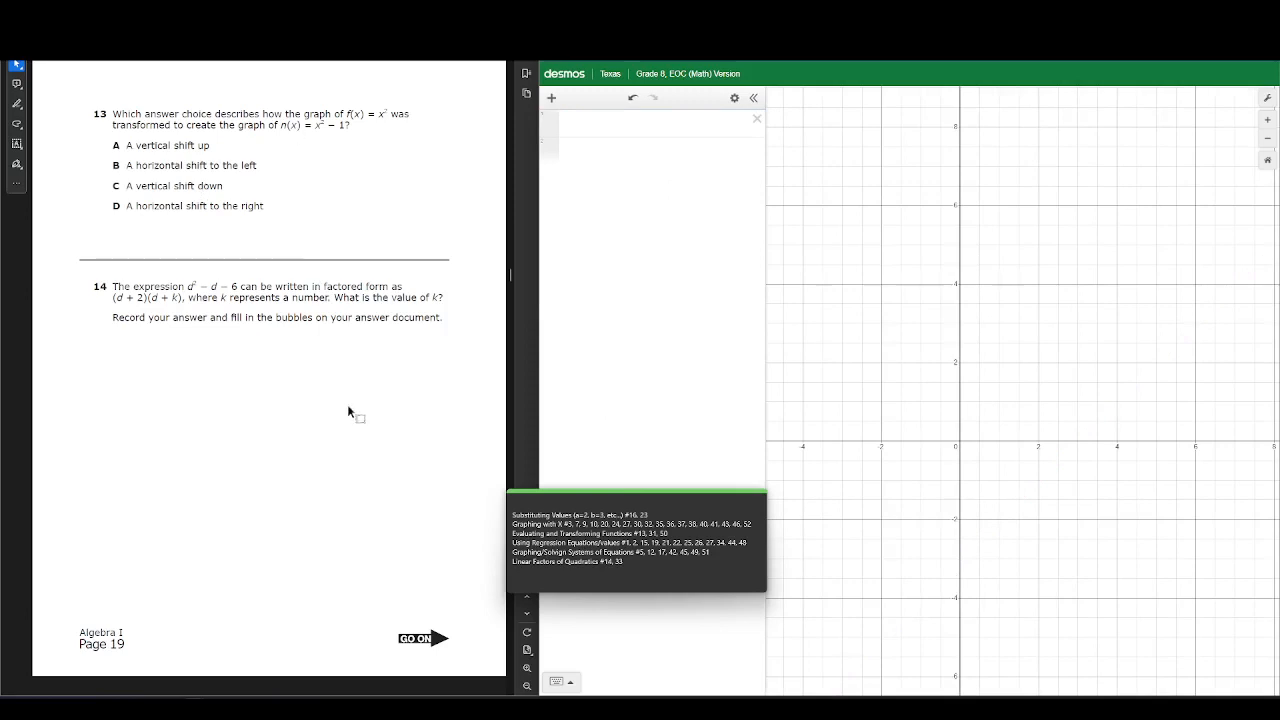
scroll(322, 435, up, 5)
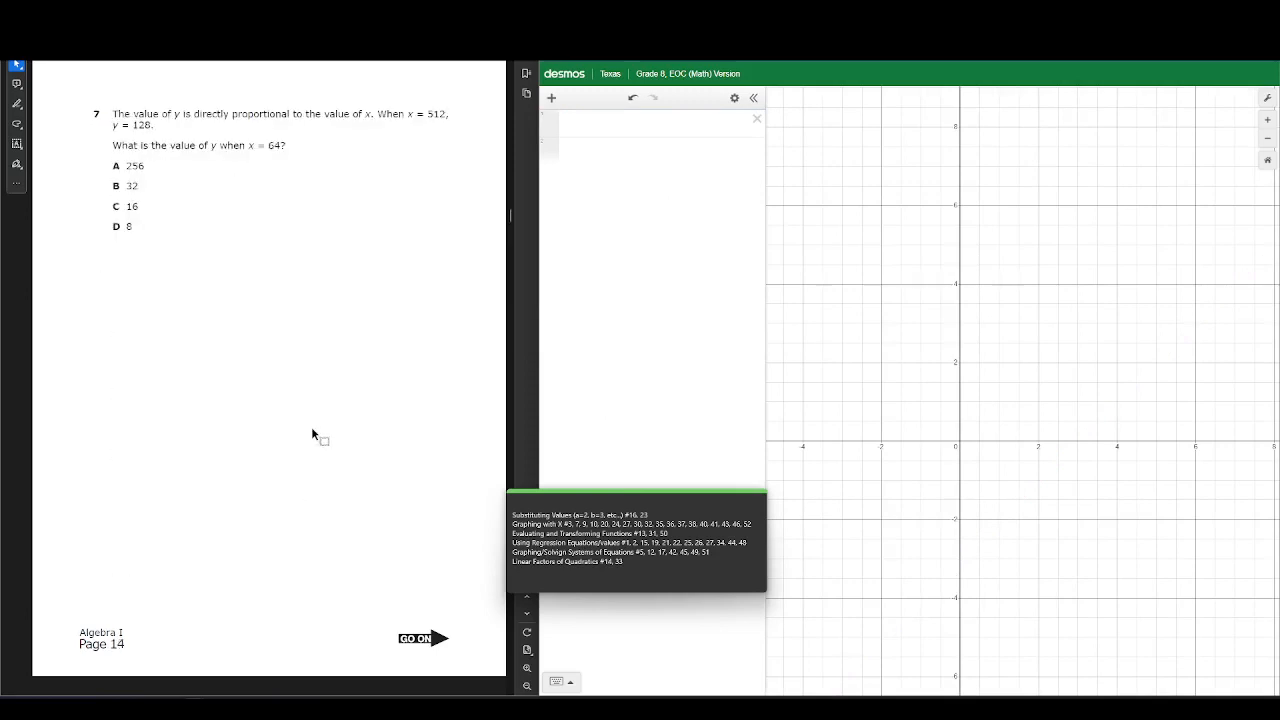
scroll(312, 430, up, 5)
scroll(312, 433, up, 3)
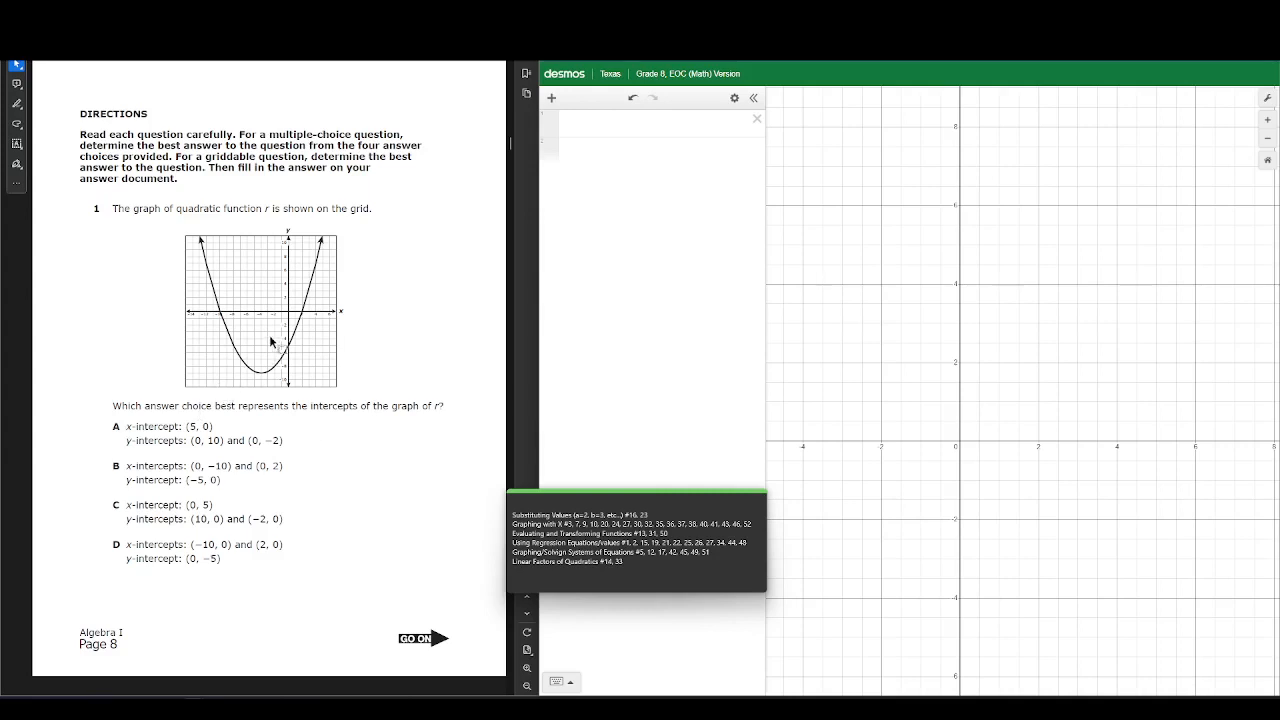
Add a table and enter answer A's x-intercept (5, 0) in its first row
click(551, 98)
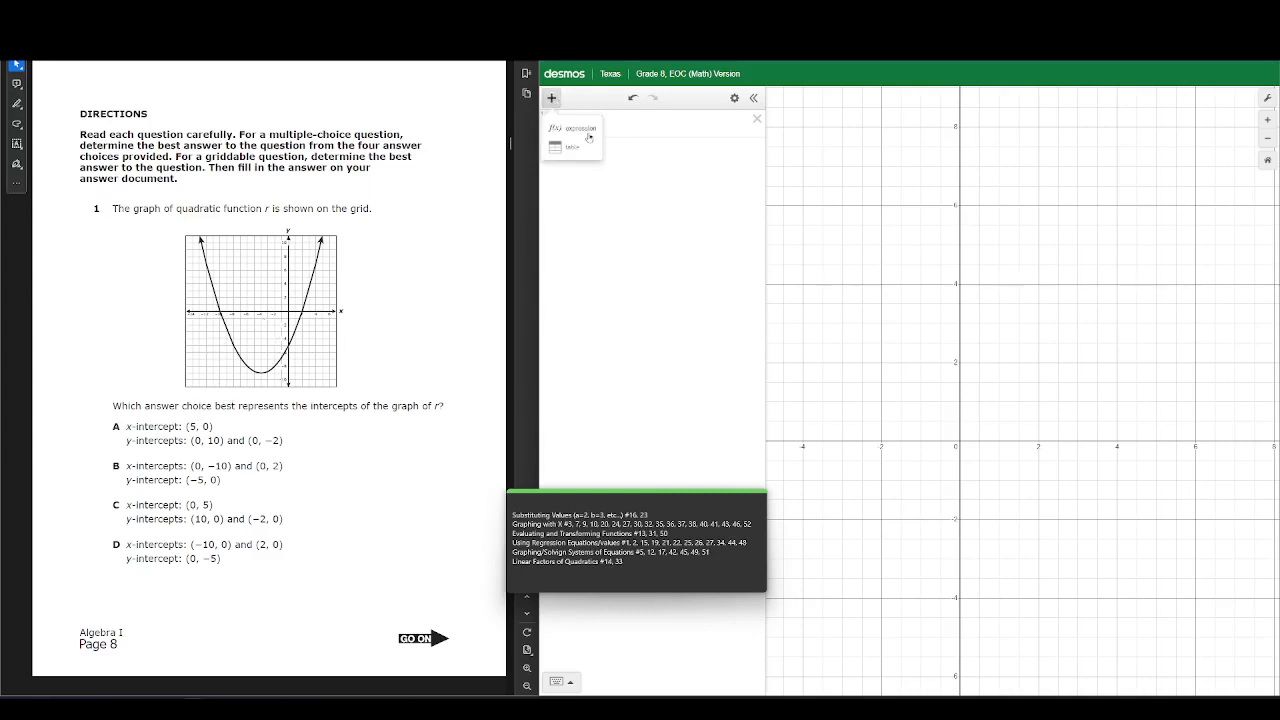
click(587, 146)
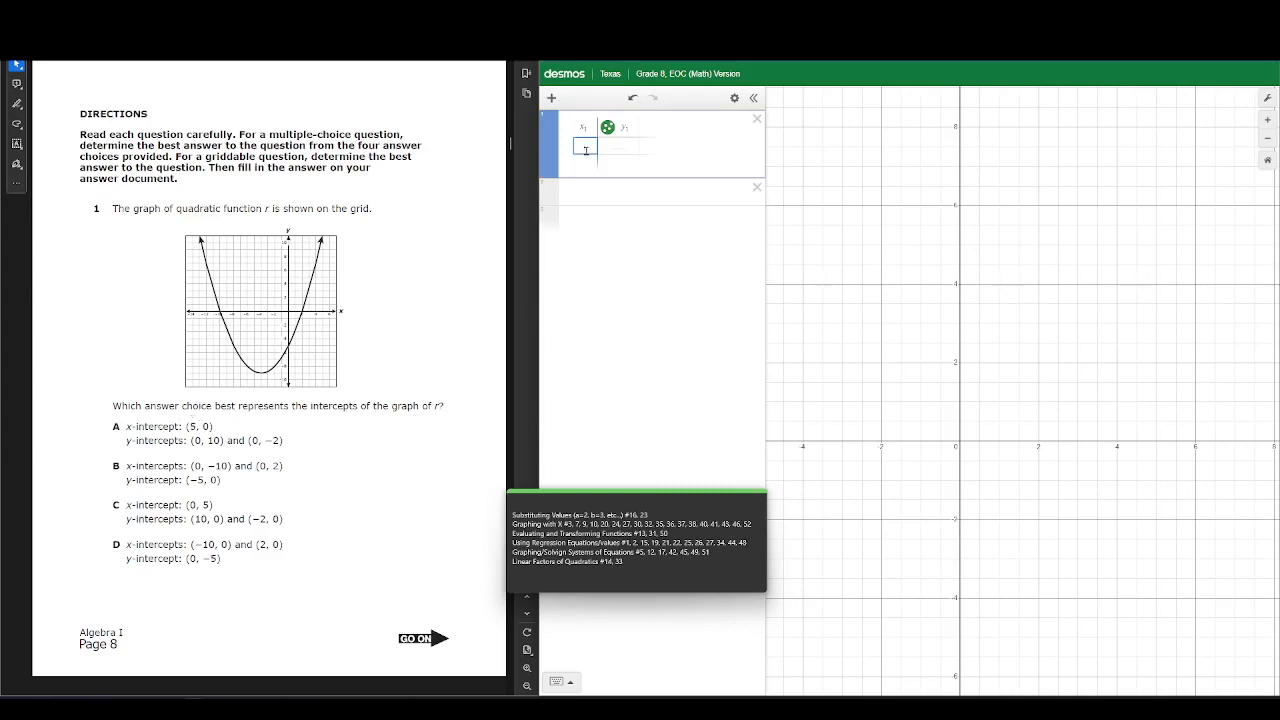
text(5)
key(Tab)
text(0)
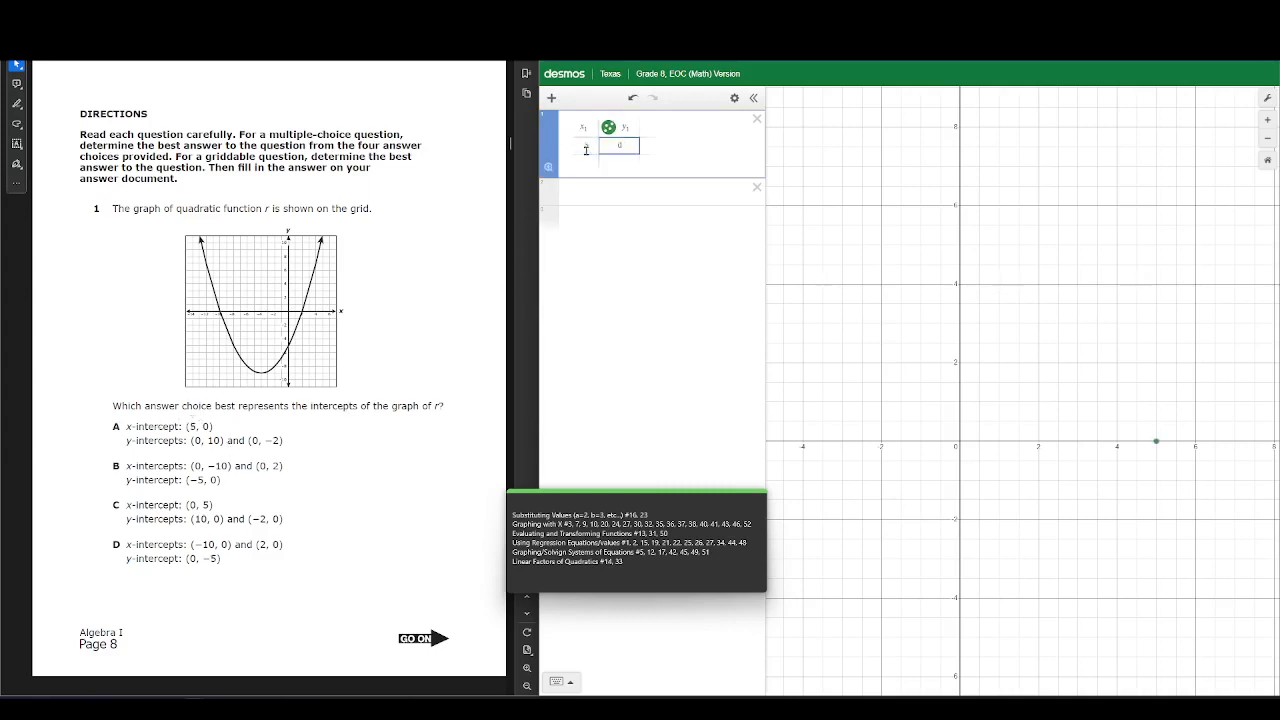
Fill the second and third table rows with answer A's y-intercepts (0, 10) and (0, -2)
key(Tab)
text(0)
key(Tab)
text(10)
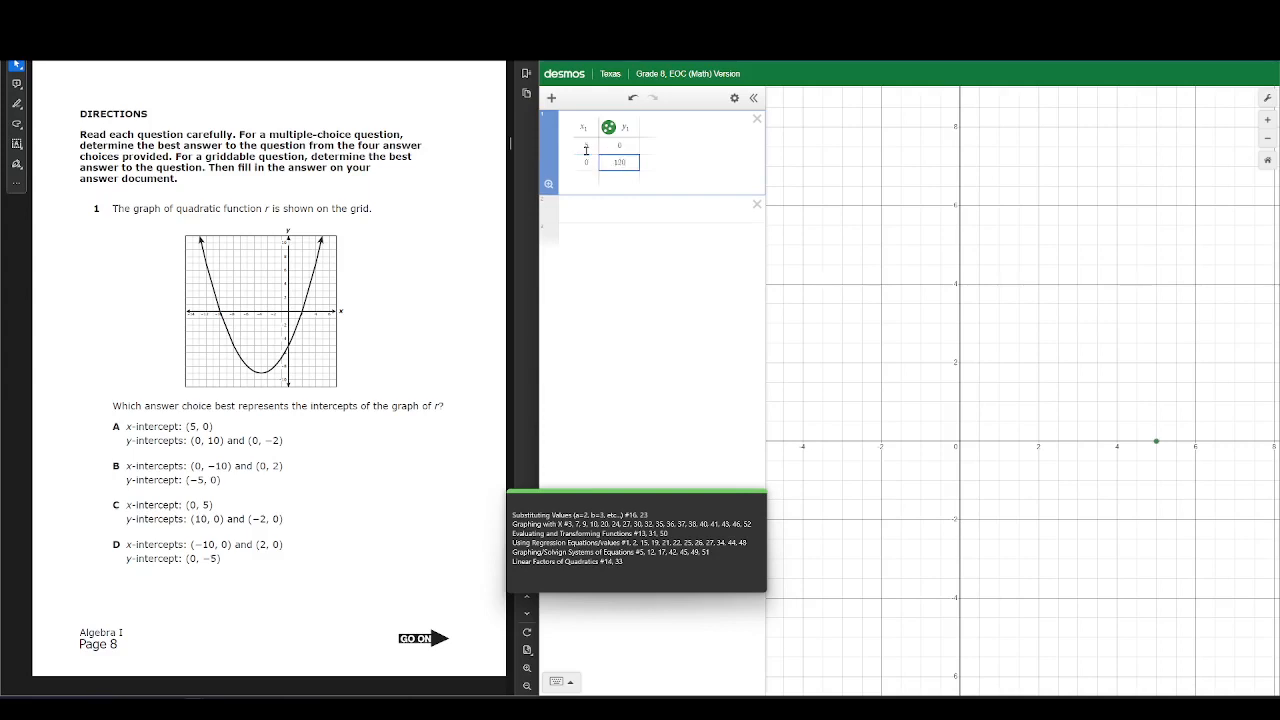
key(BackSpace)
key(BackSpace)
key(Tab)
text(0)
key(Tab)
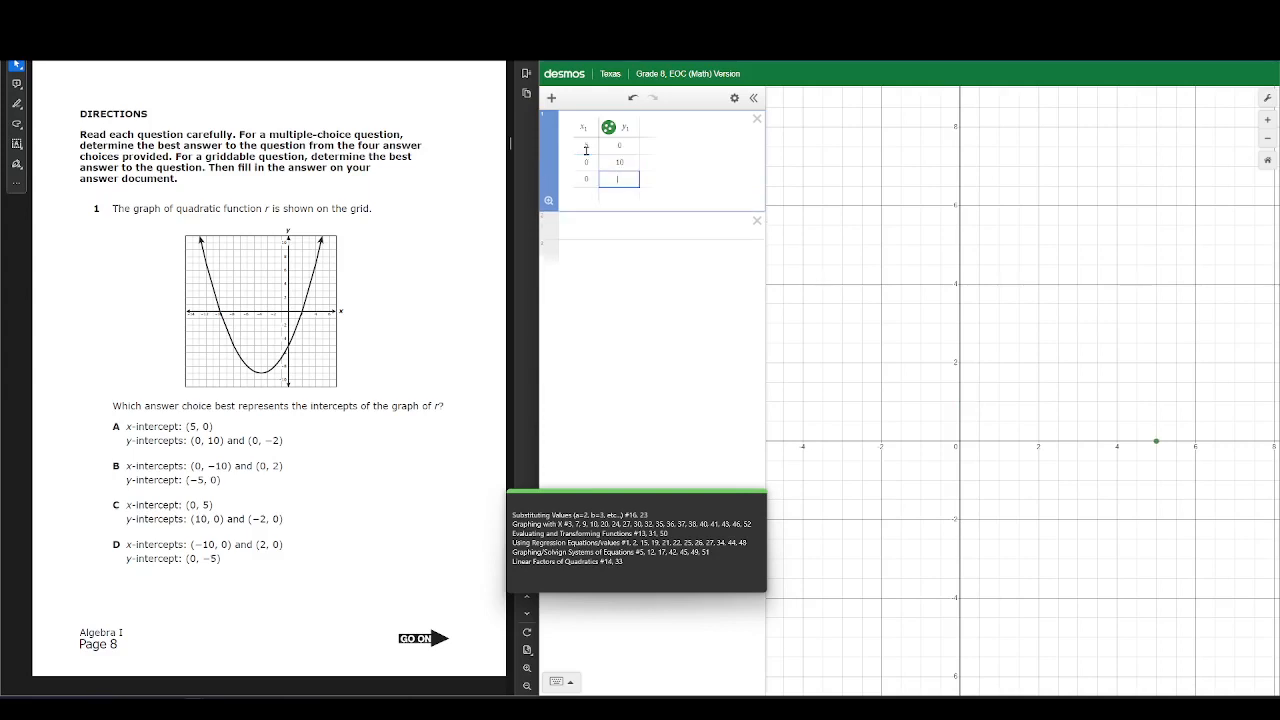
Enter the quadratic regression y_1 ~ ax_1^2 + bx_1 + c on the line below the table
click(606, 238)
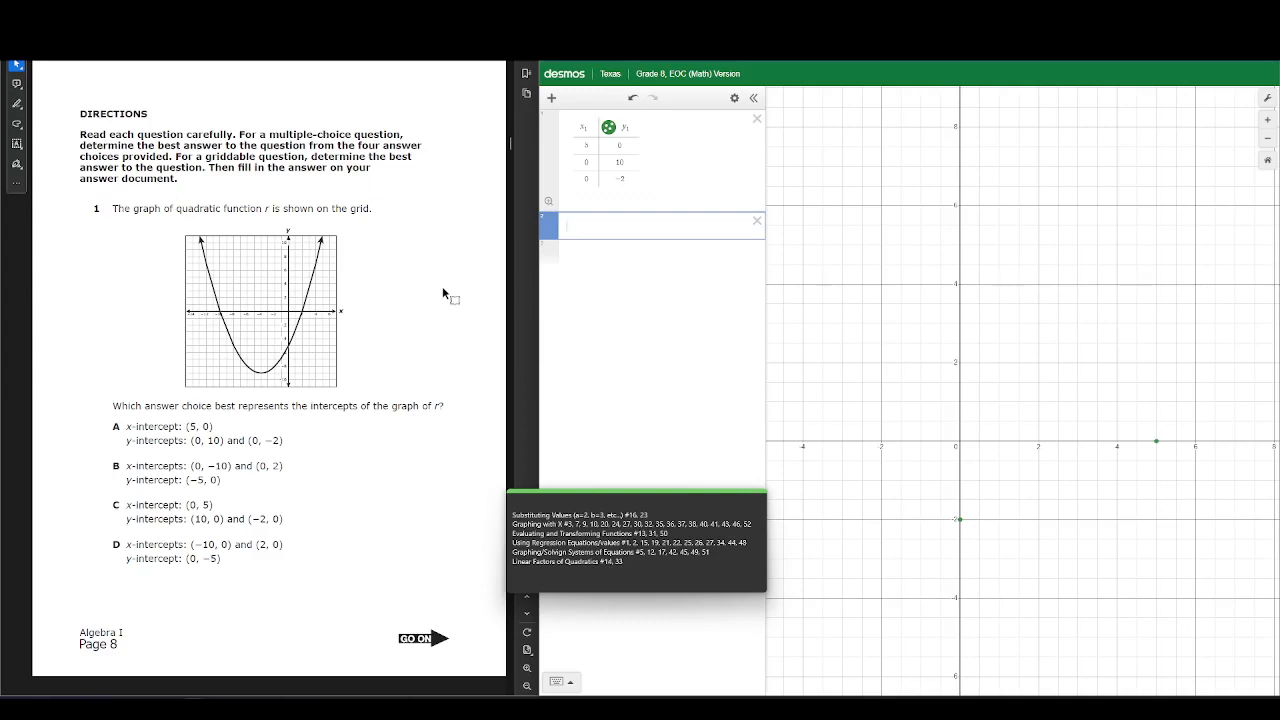
text(y₁)
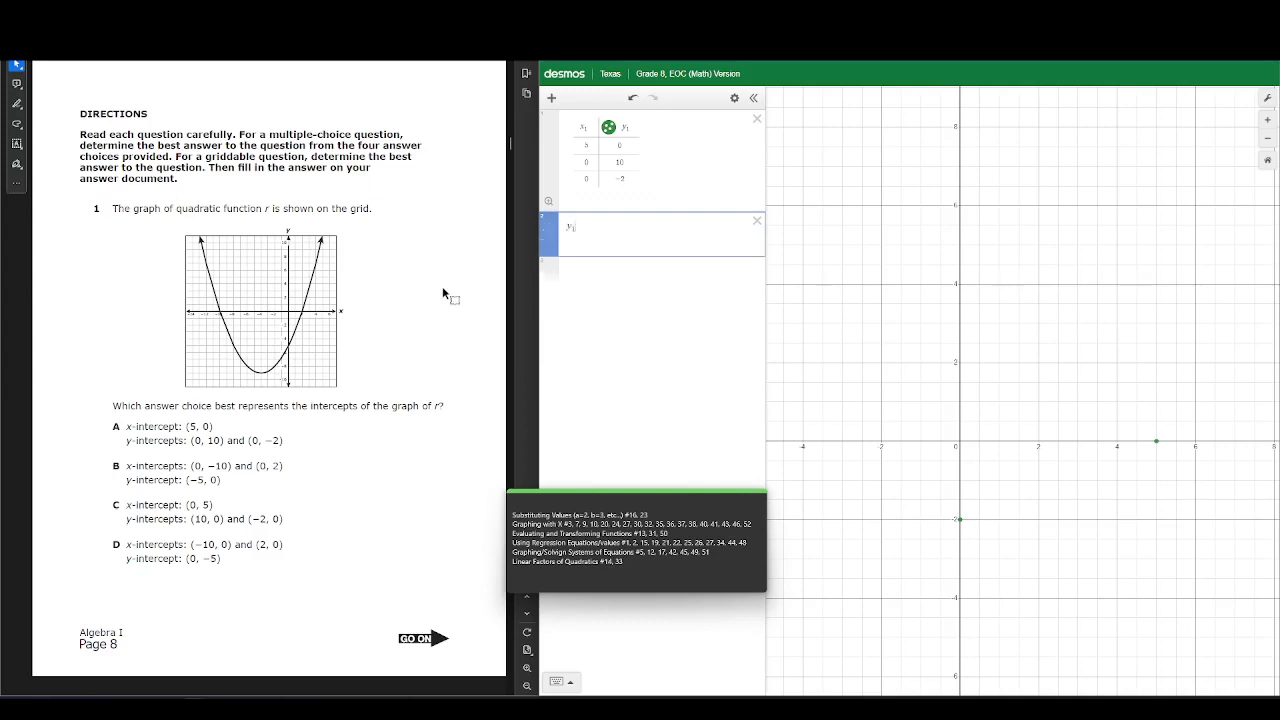
text(_1 ~ )
text(a)
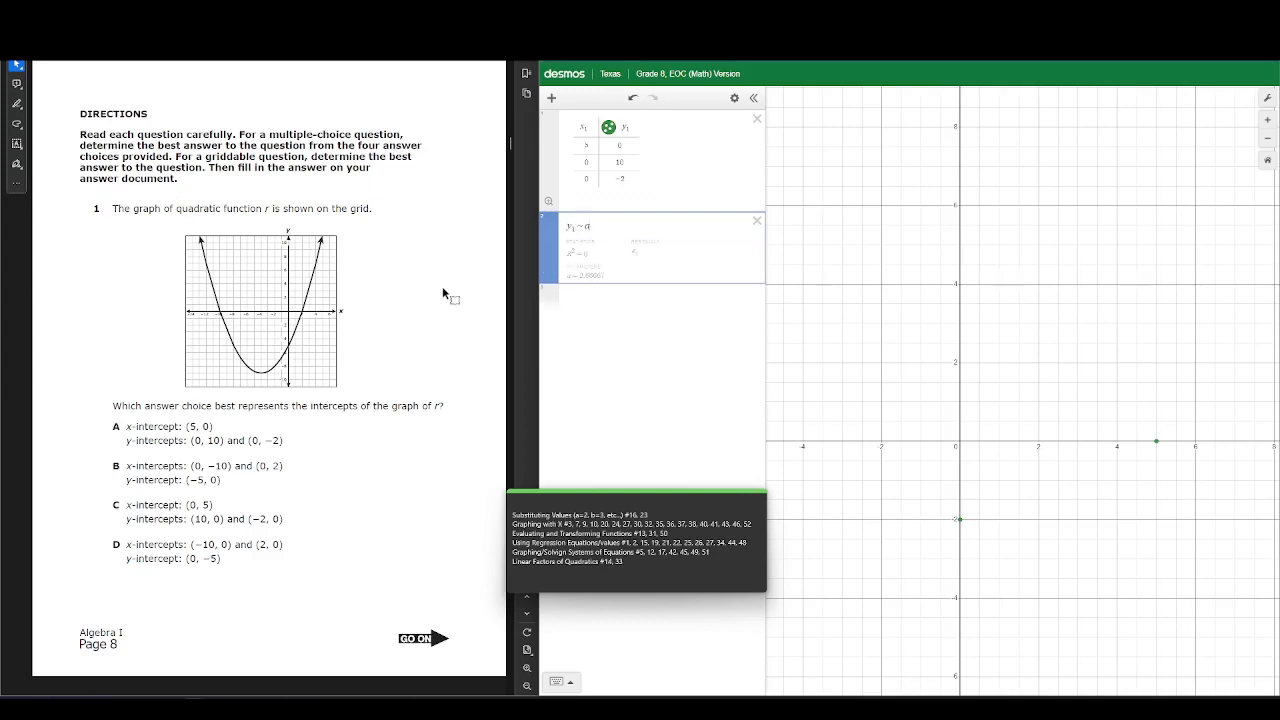
text(x_1)
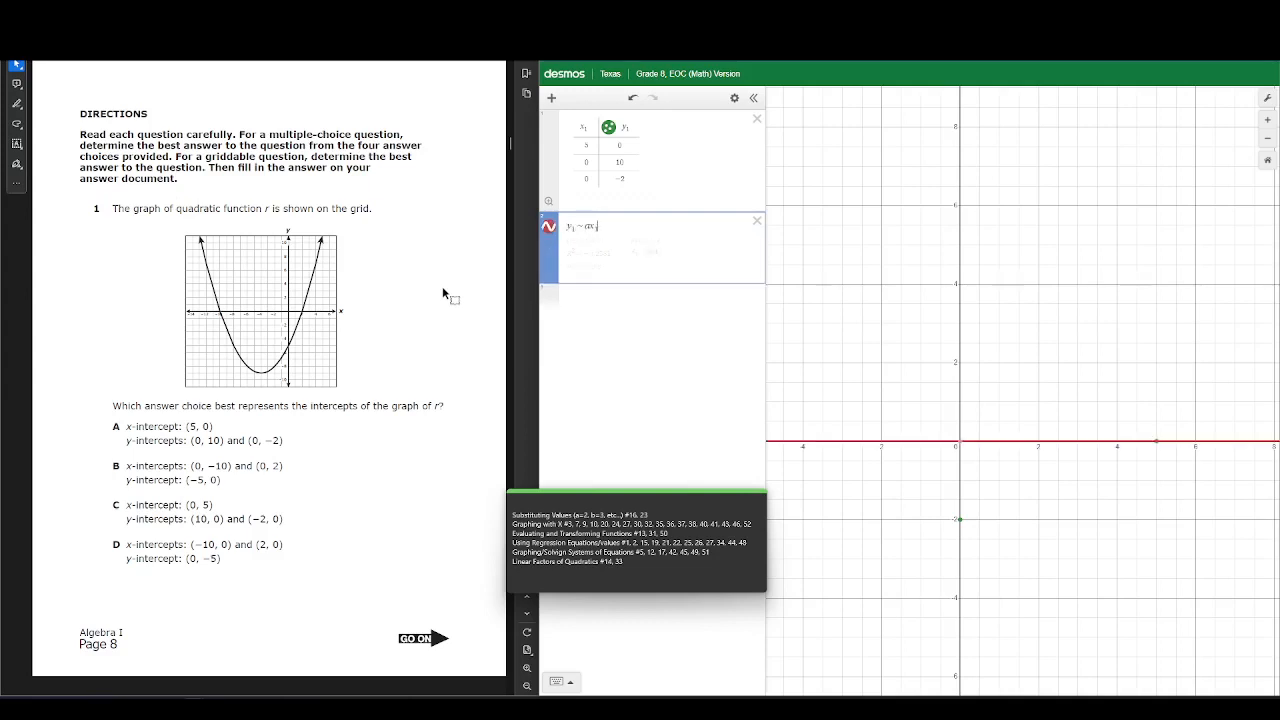
text(^2 + bx_1 + c)
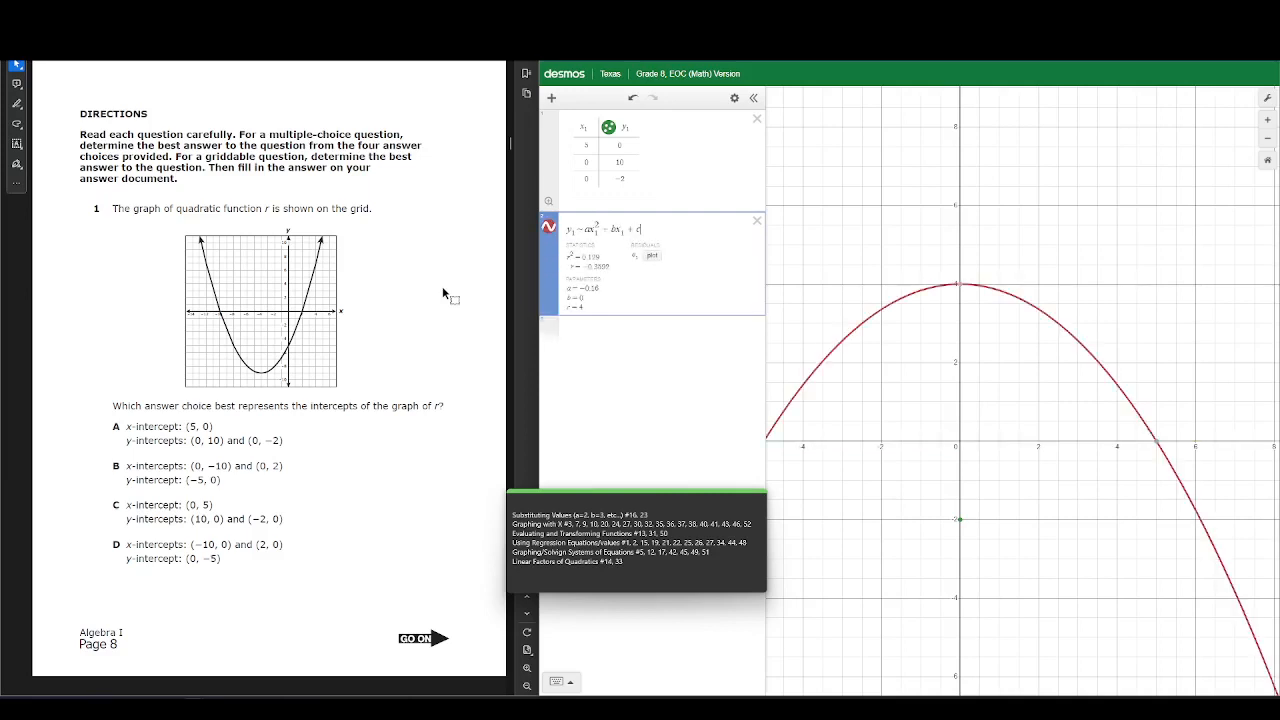
Examine the regression parabola for answer A's points and highlight its correlation statistics
scroll(940, 255, down, 3)
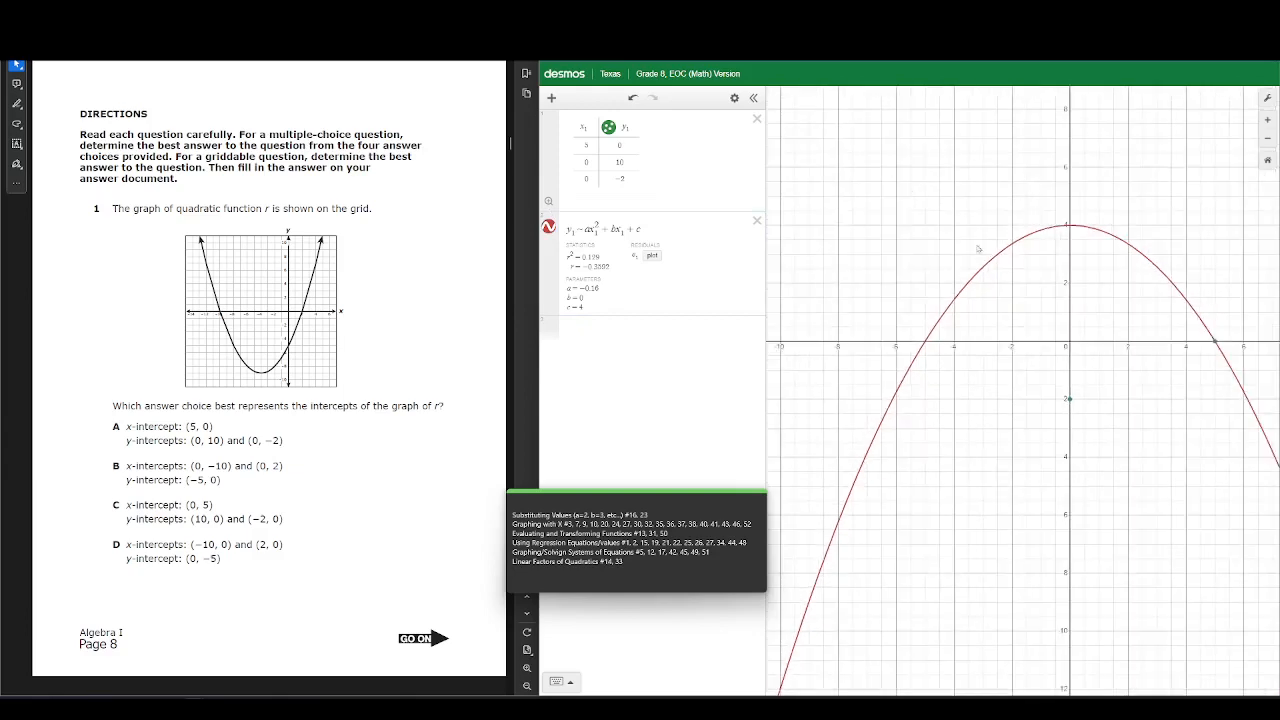
drag(853, 227, 884, 217)
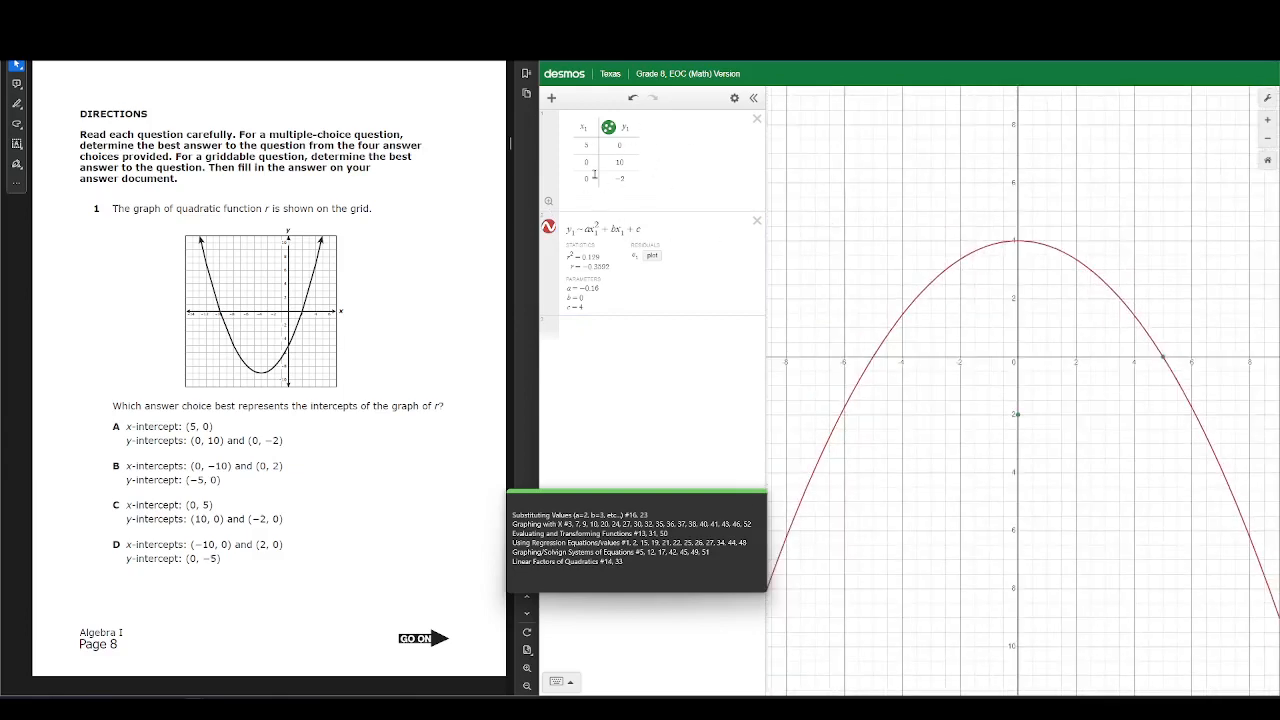
drag(581, 258, 605, 262)
click(598, 268)
Replace the first two table points with answer B's (0, -10) and (0, 2)
click(587, 145)
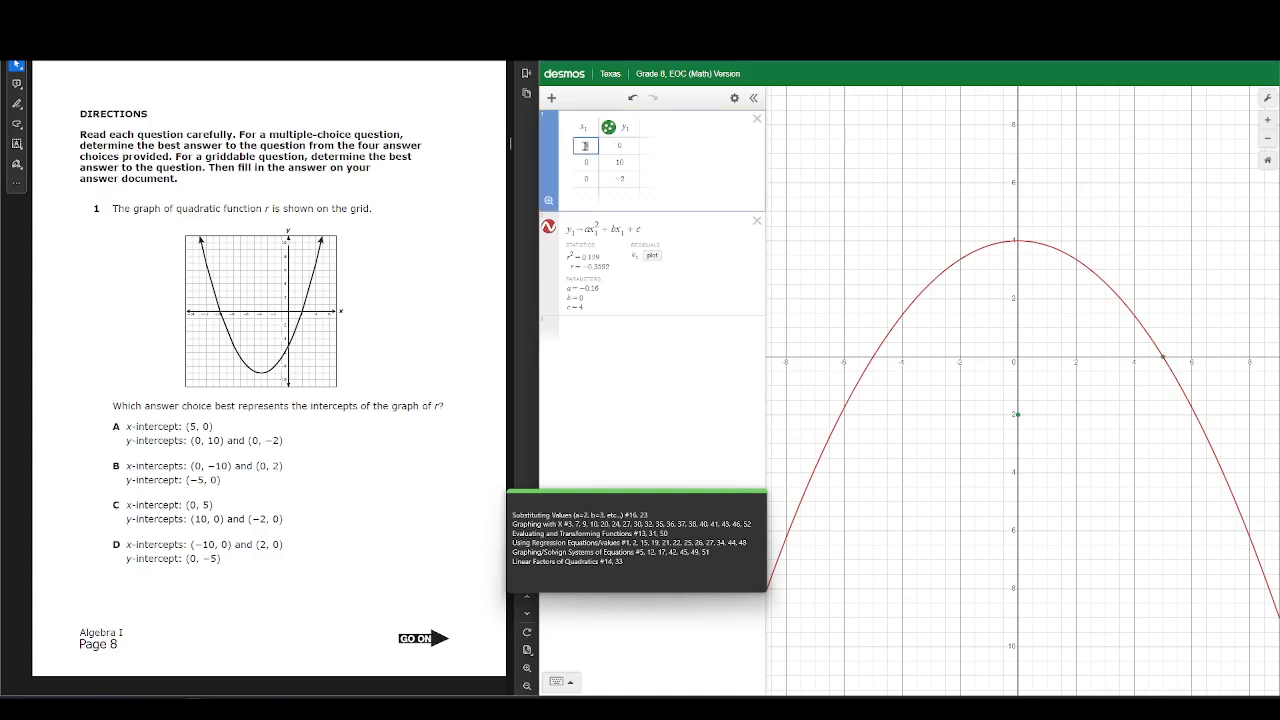
key(BackSpace)
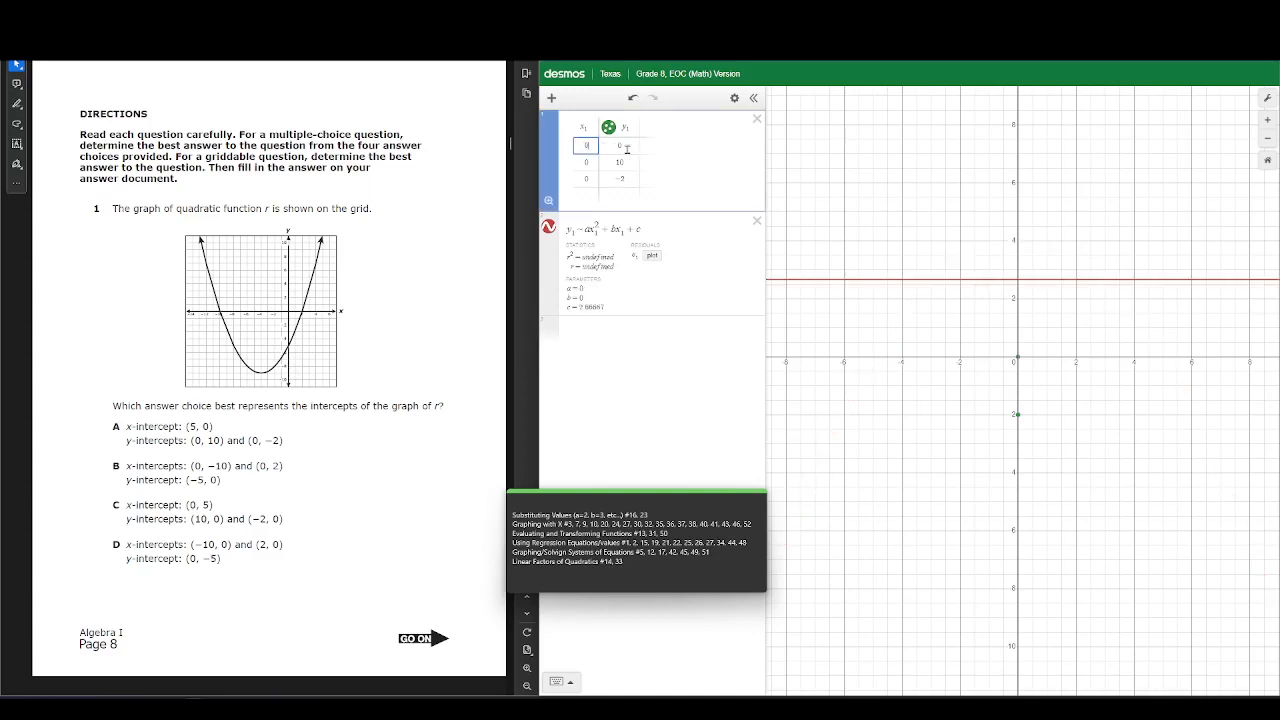
text(0)
click(627, 147)
key(Down)
click(627, 147)
key(BackSpace)
text(-10)
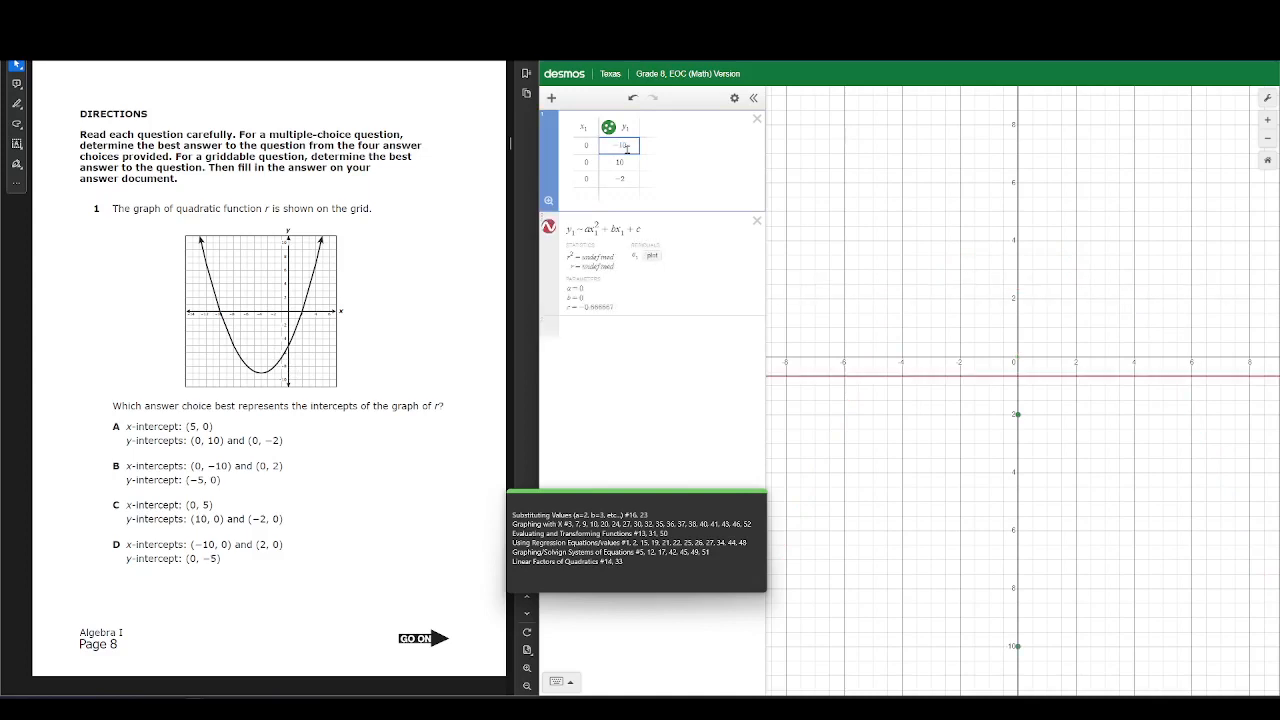
key(Down)
text(2)
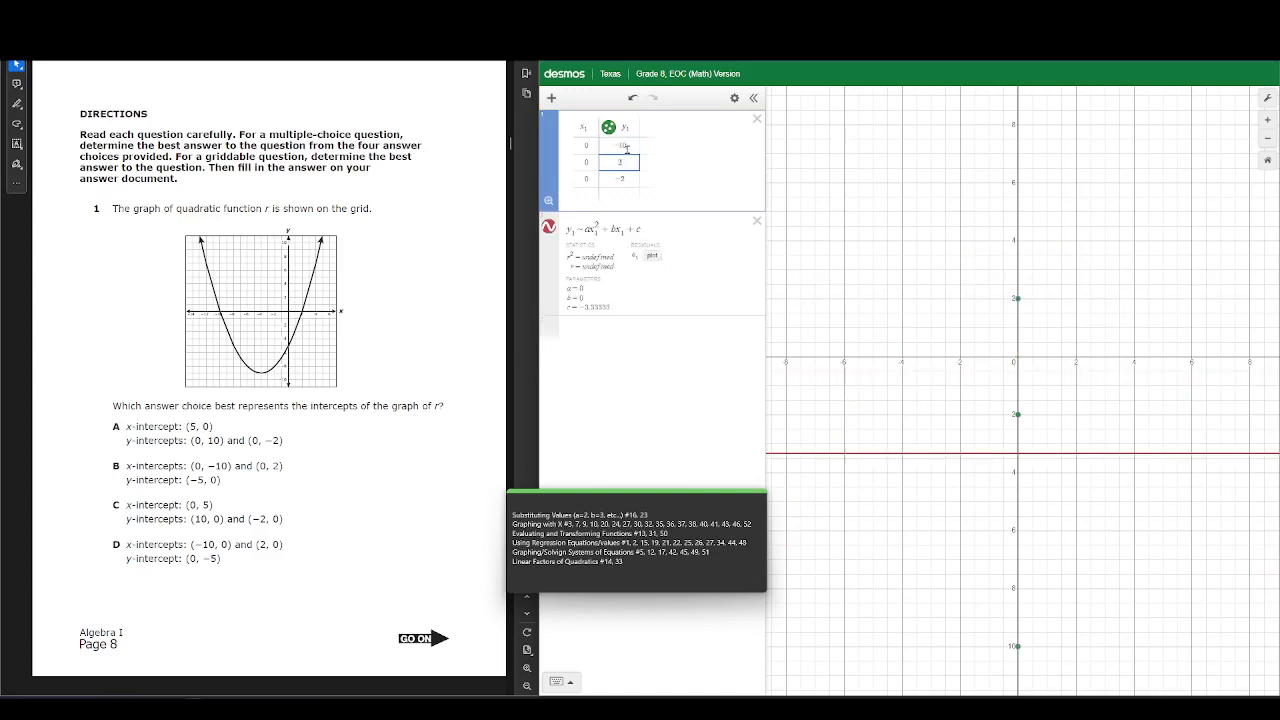
Replace the third table point with answer B's (-5, 0)
key(Tab)
key(BackSpace)
text(-5)
key(Tab)
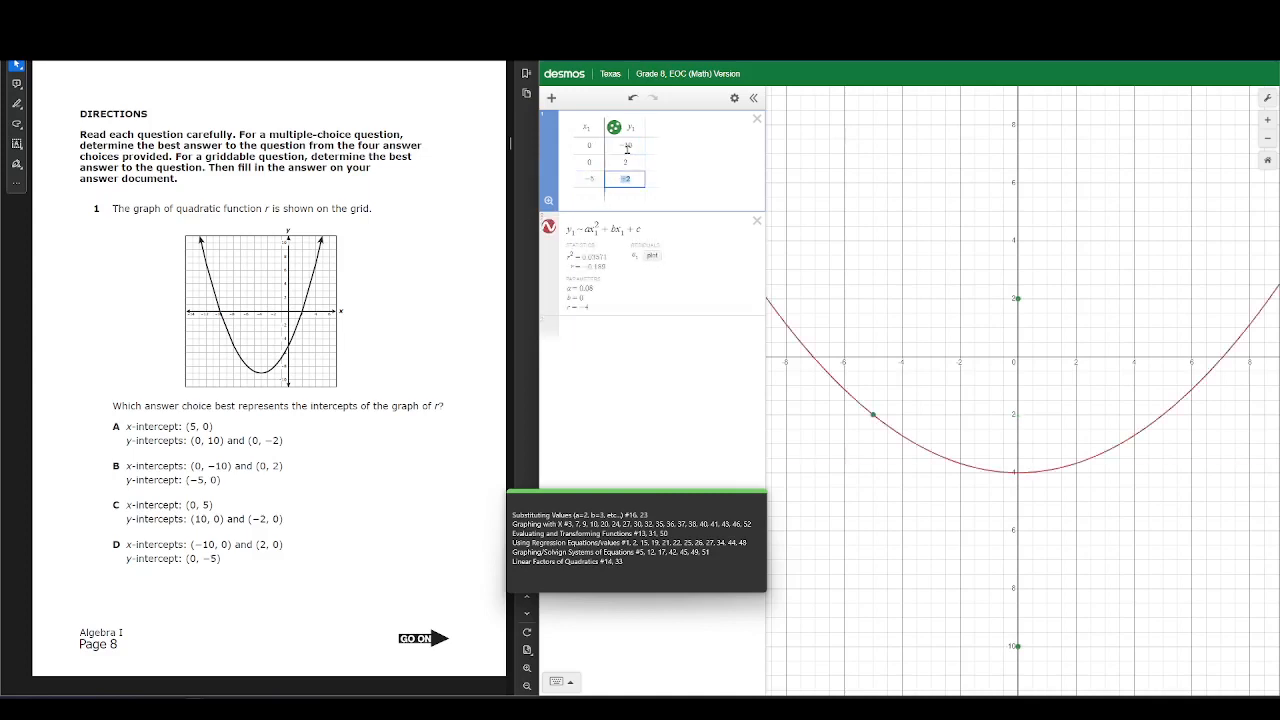
text(0)
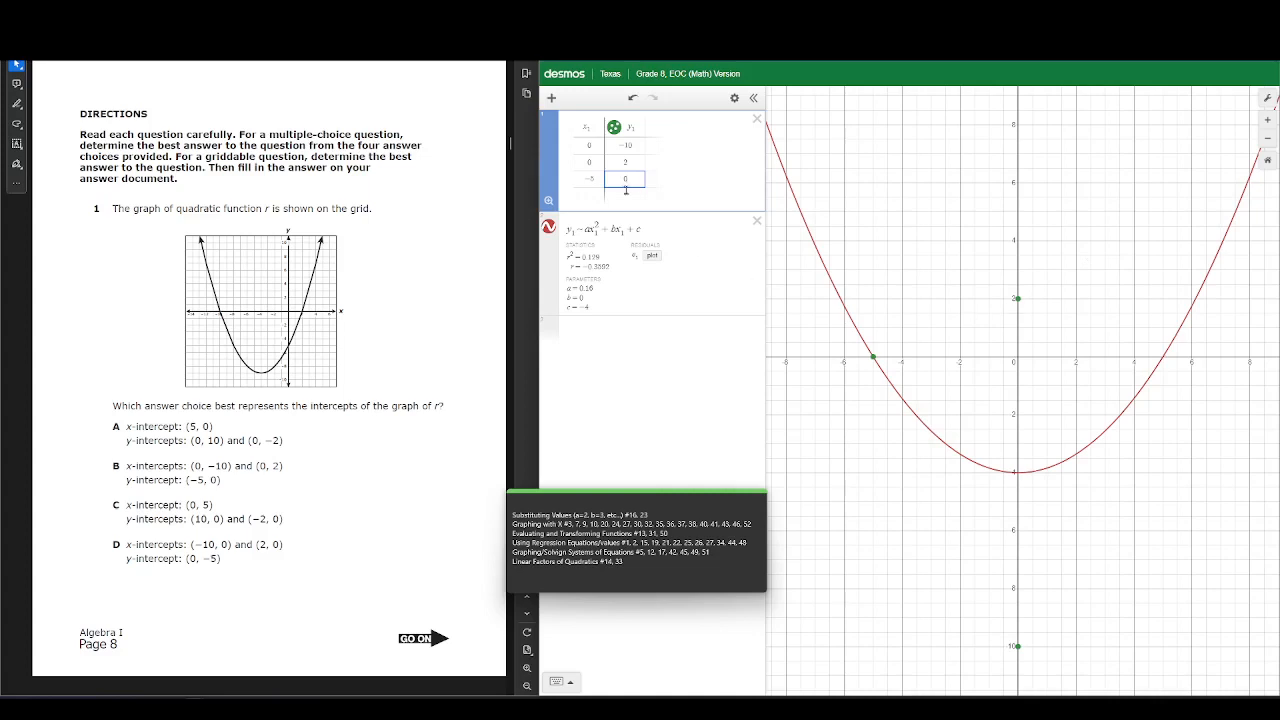
Replace the first table point with answer C's (0, 5)
click(590, 148)
click(622, 146)
text(5)
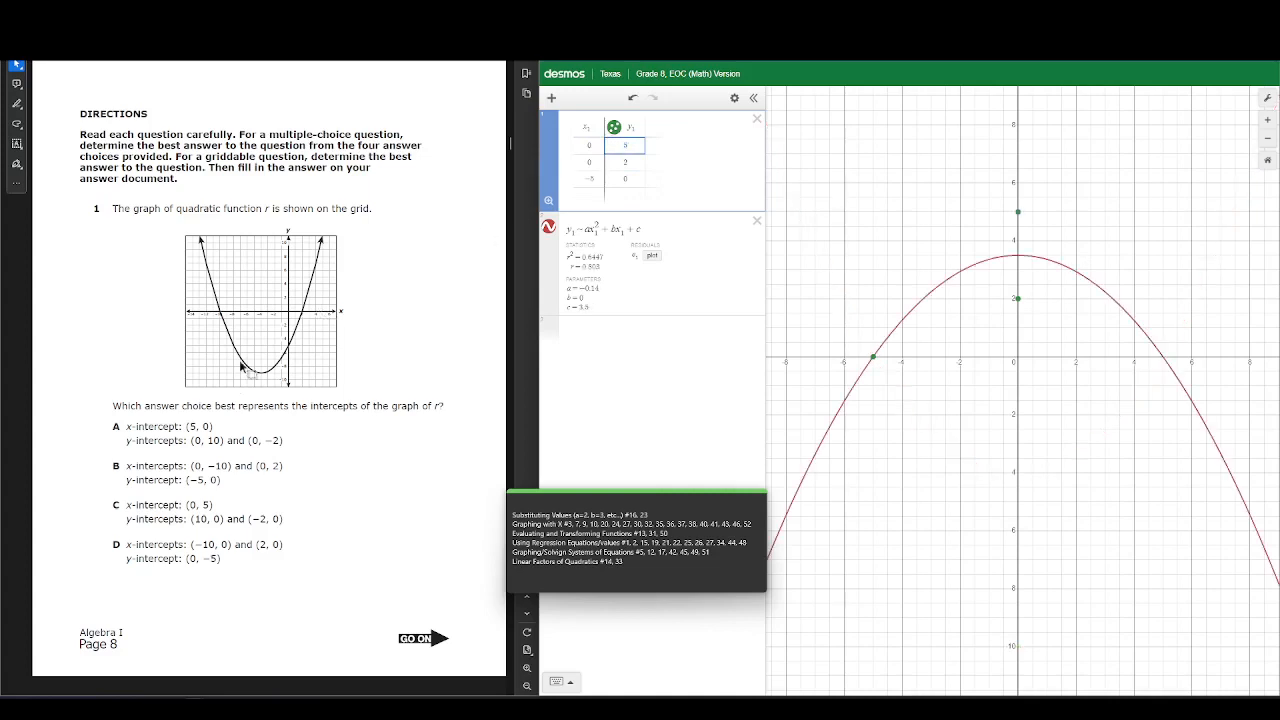
drag(127, 504, 231, 498)
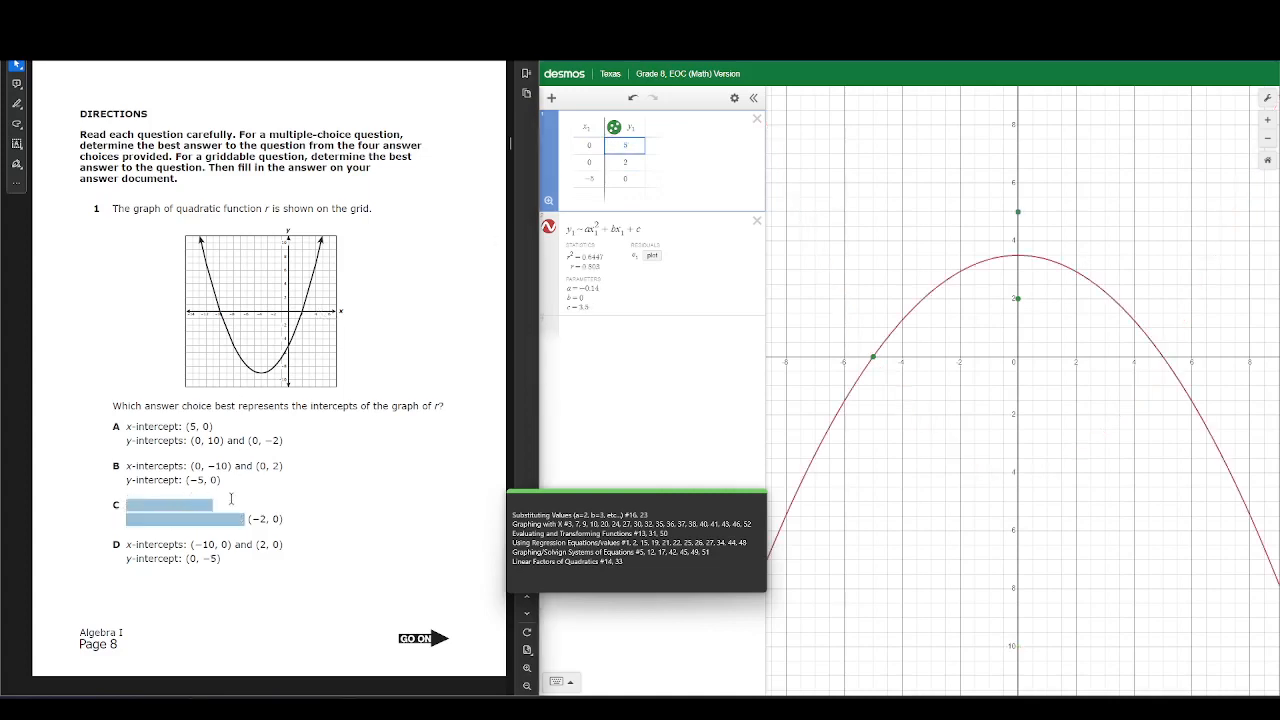
click(216, 507)
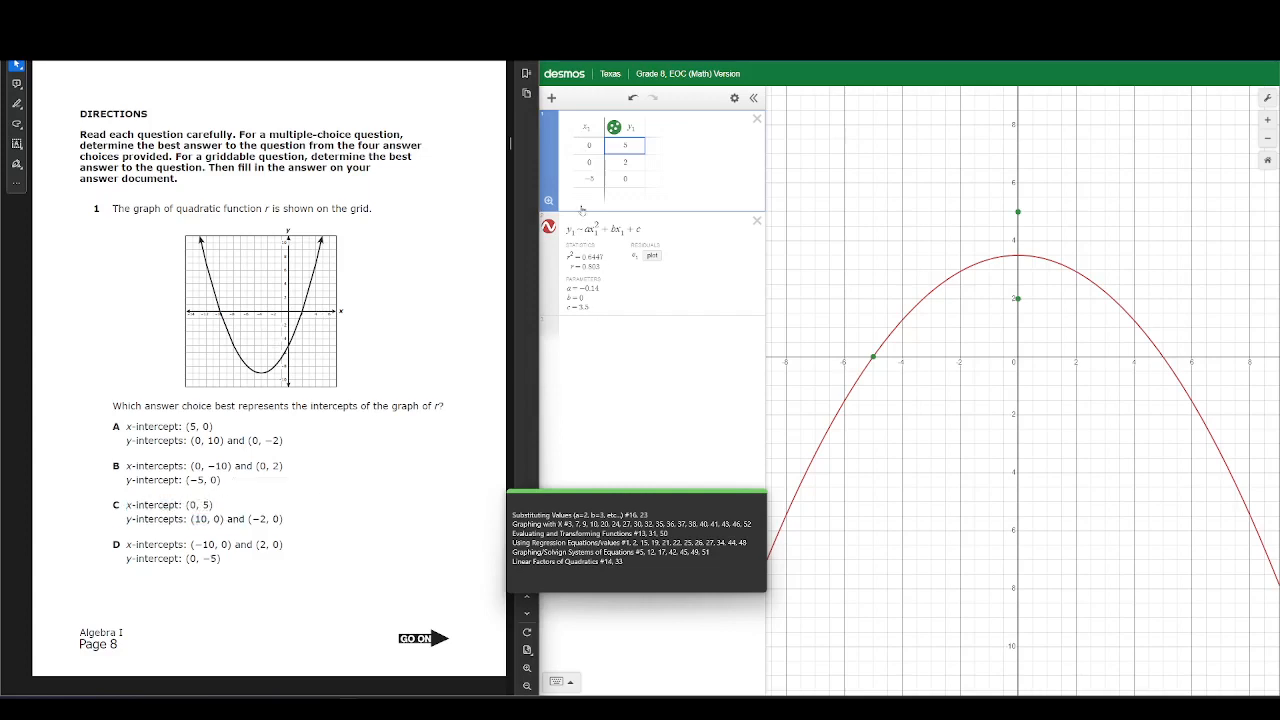
Replace the second and third table points with answer C's (10, 0) and (-2, 0)
click(588, 161)
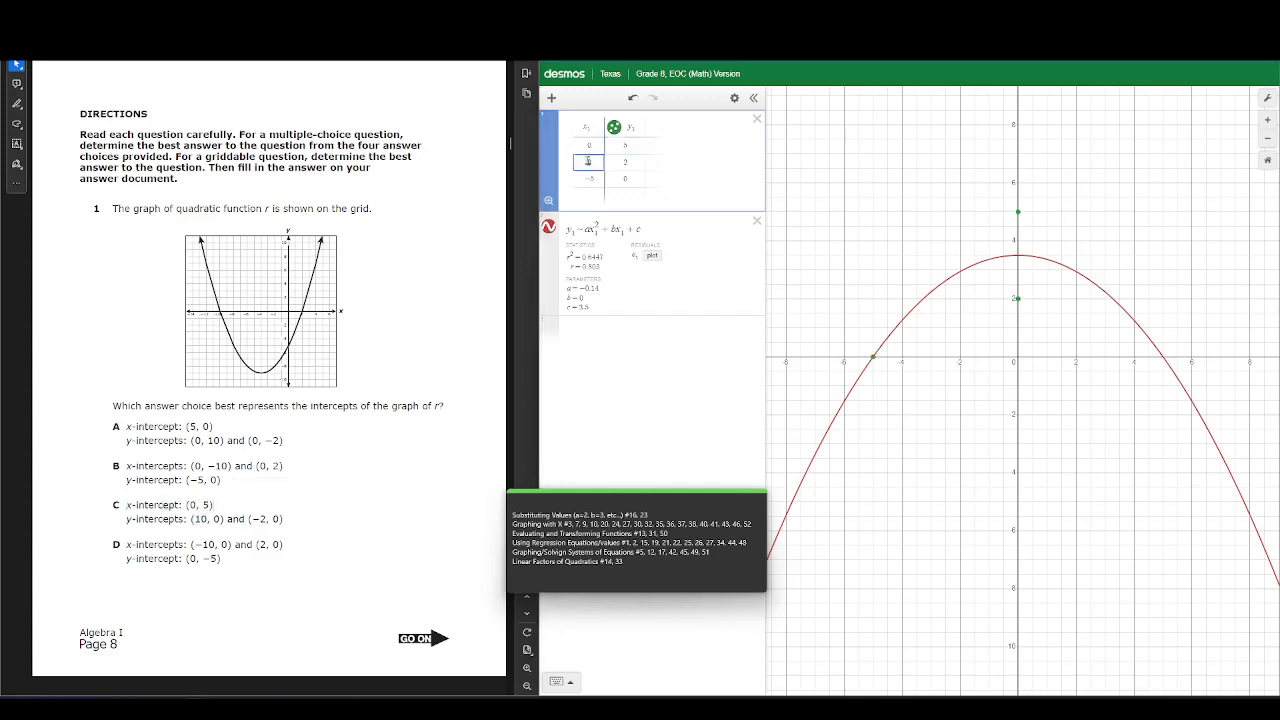
text(1)
key(Tab)
text(0)
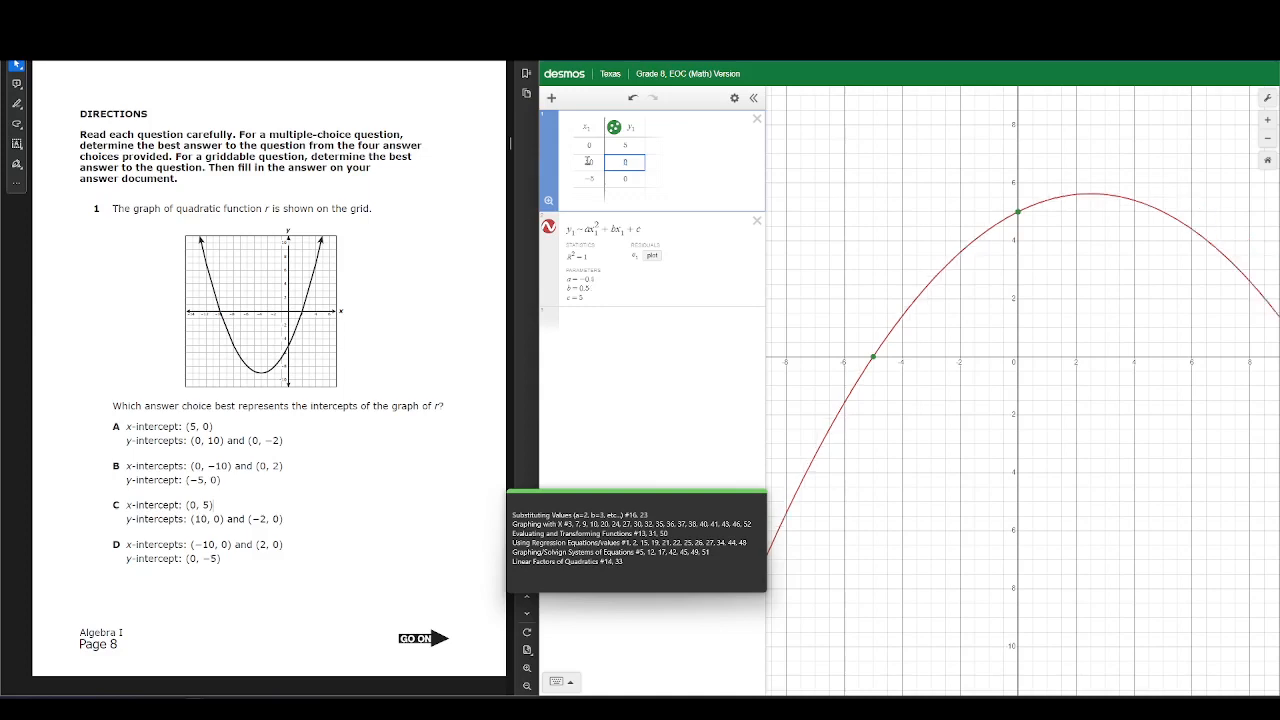
key(Tab)
key(Left)
key(Right)
key(BackSpace)
text(2)
key(Tab)
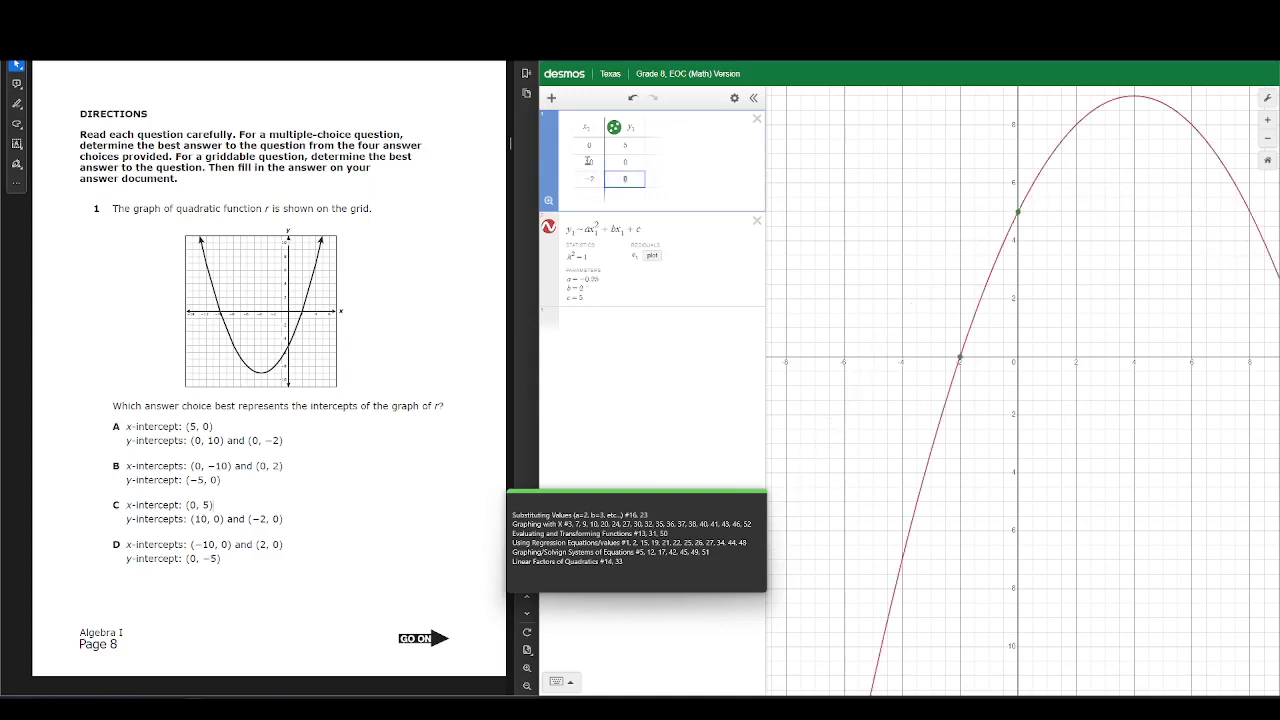
Examine the regression parabola for answer C's points and compare its intercepts with answer choices C and D
drag(1186, 325, 1007, 311)
scroll(1040, 360, down, 2)
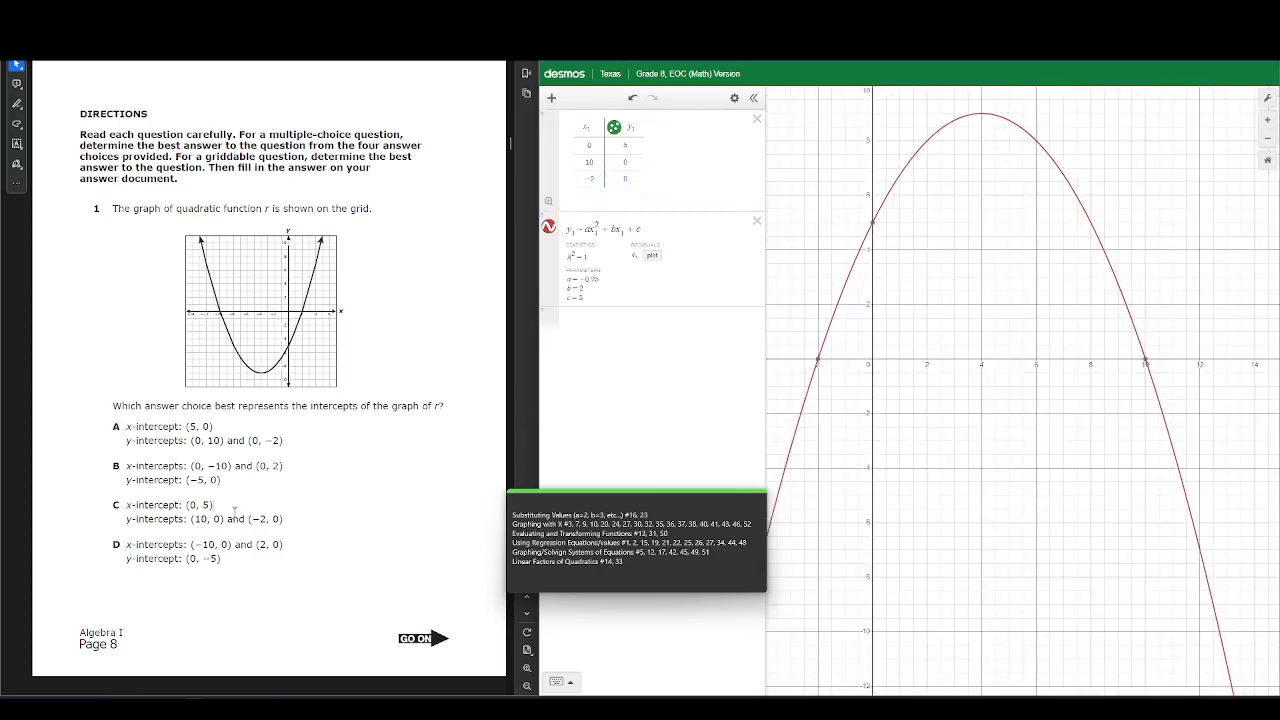
drag(186, 560, 222, 544)
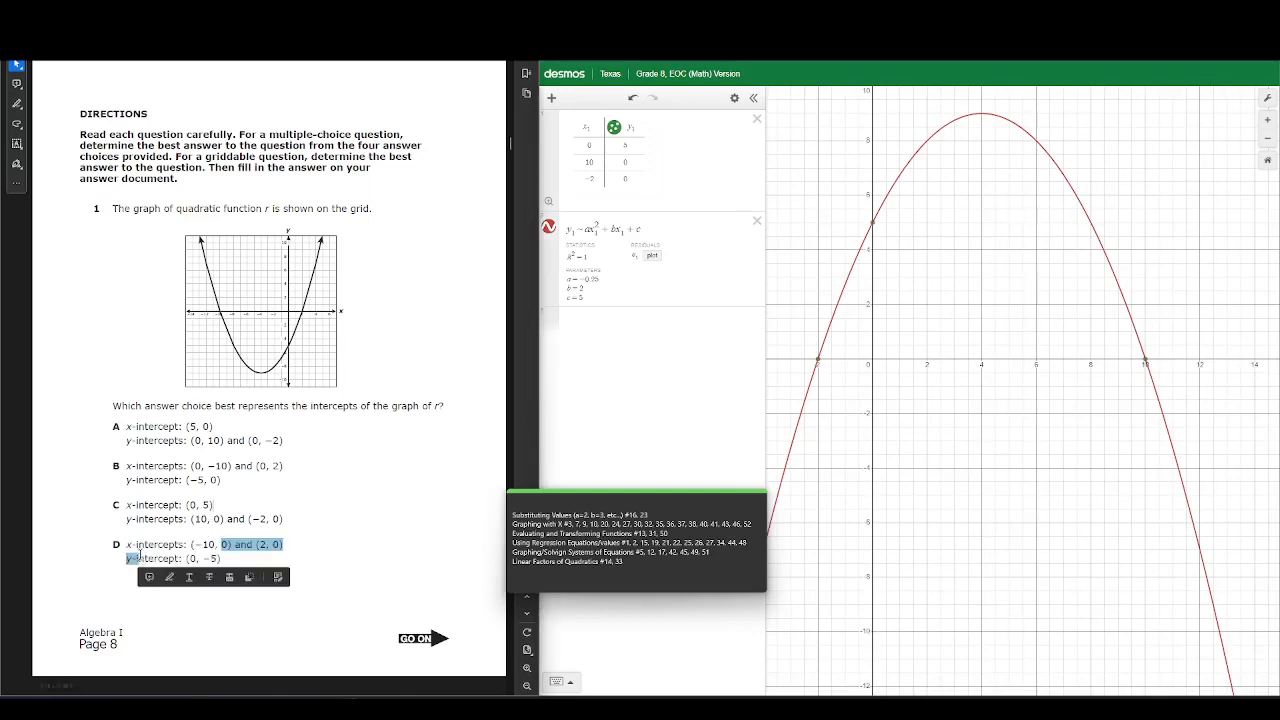
click(186, 566)
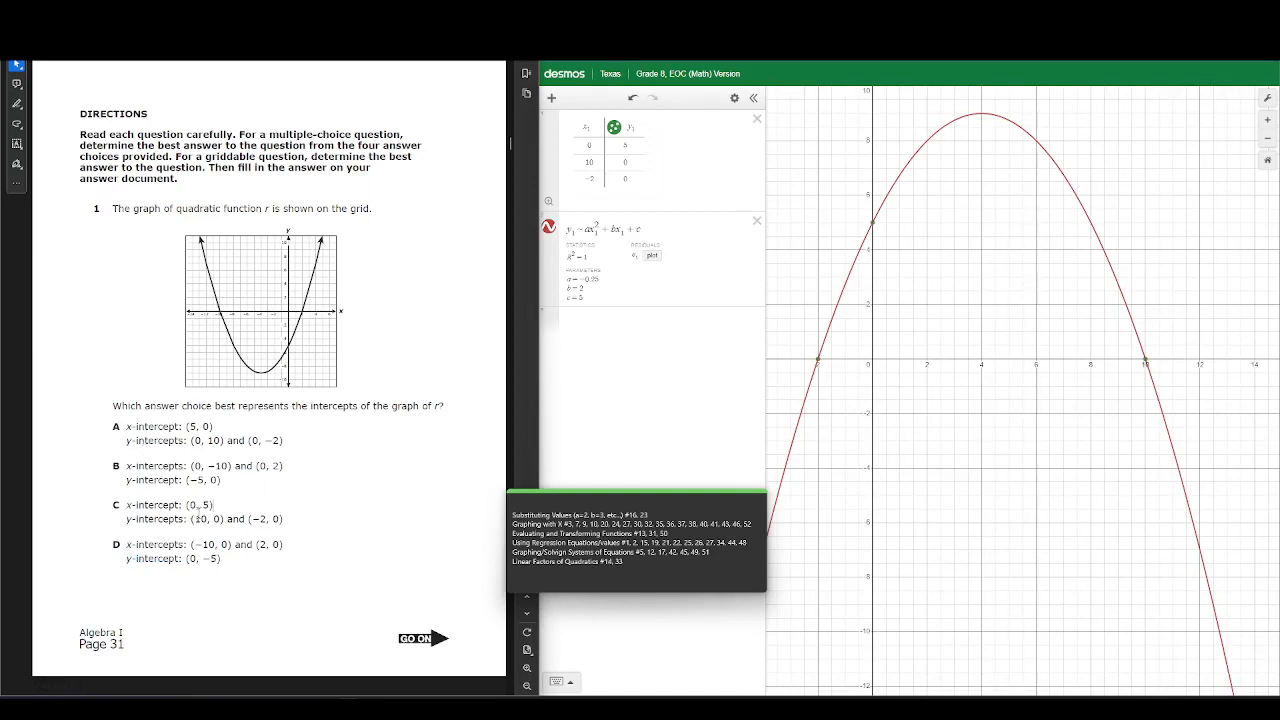
drag(184, 505, 213, 505)
click(225, 504)
Go to question 2 in the test document and delete the old table and quadratic regression
scroll(387, 424, down, 3)
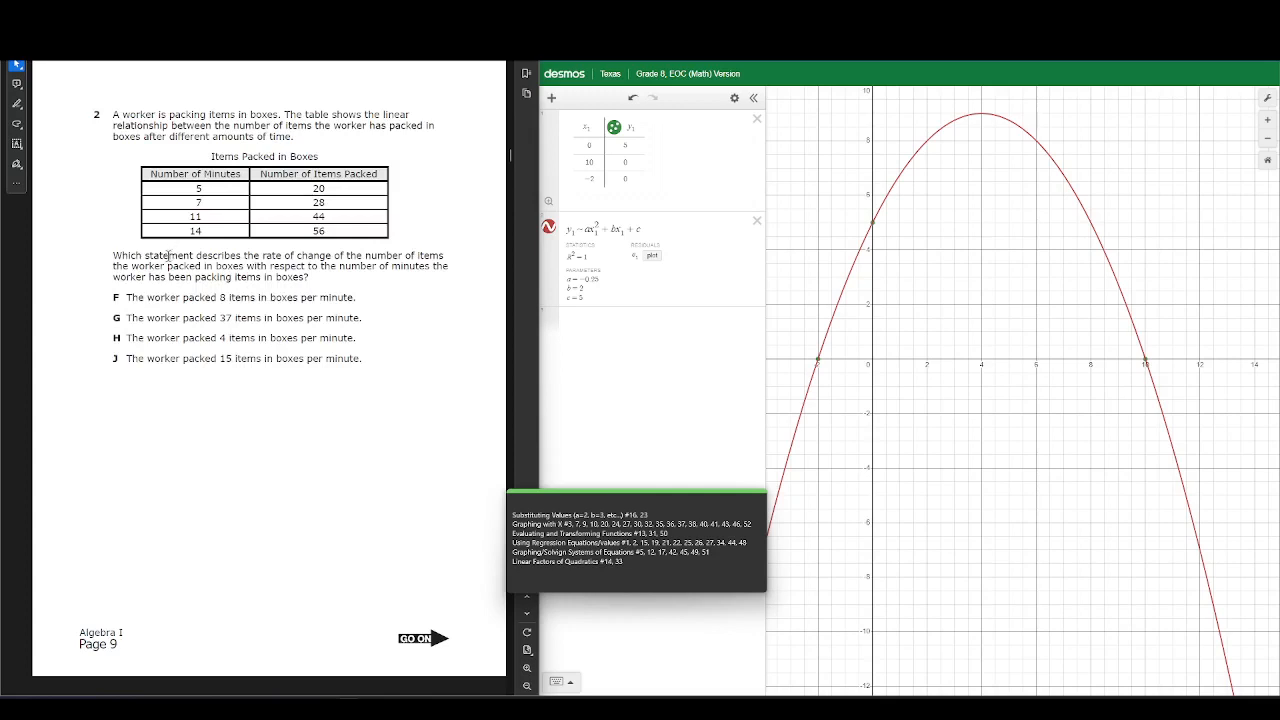
click(757, 120)
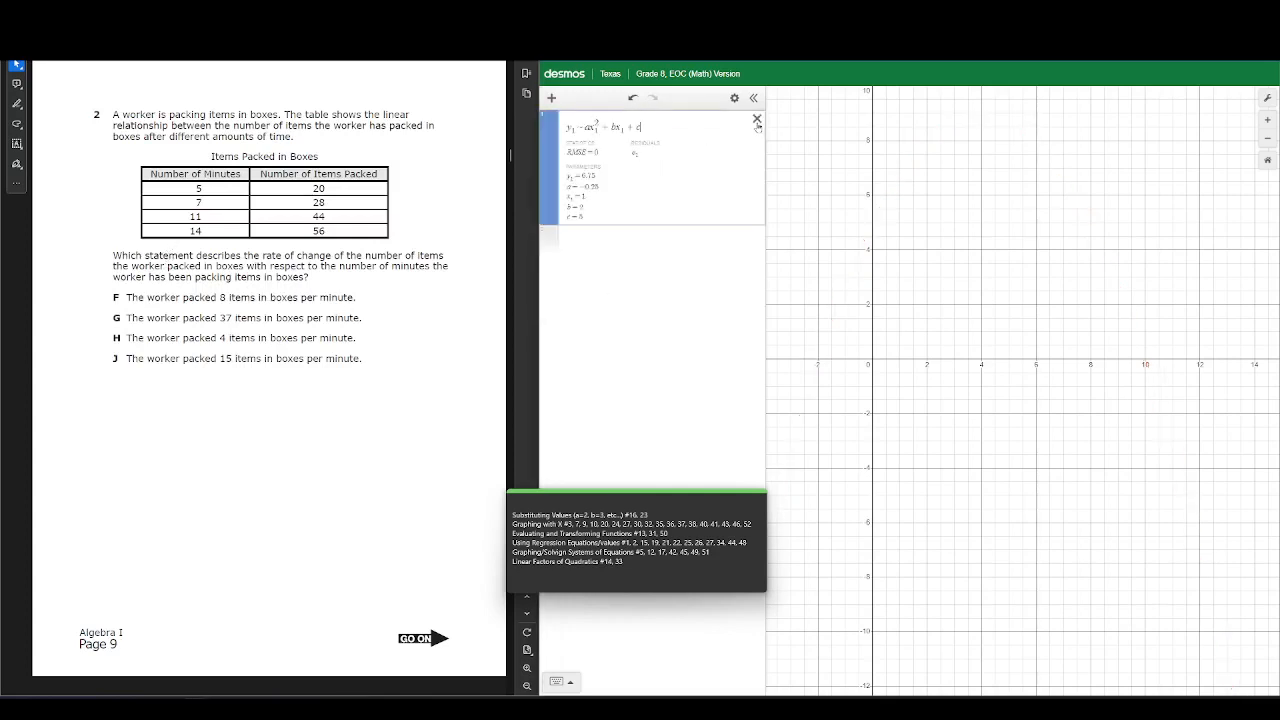
click(757, 120)
Create a new table with the points (5, 20) and (7, 28) from question 2
click(551, 97)
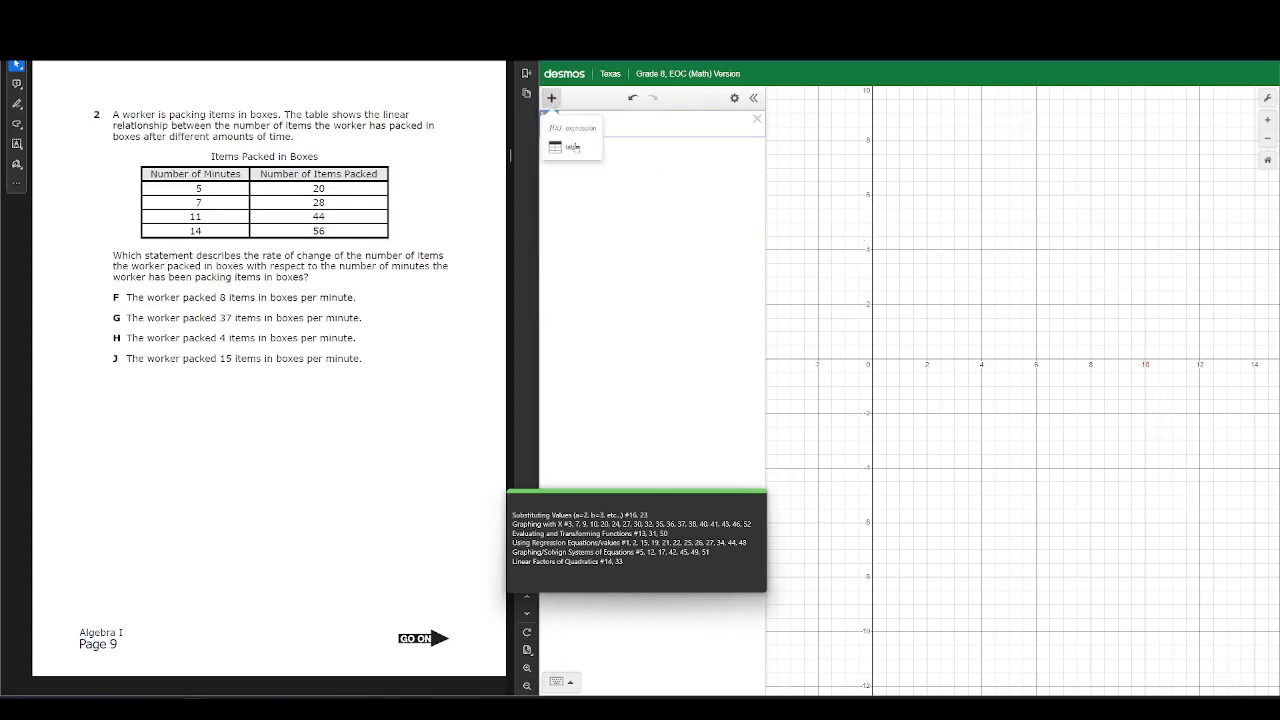
click(572, 146)
text(5)
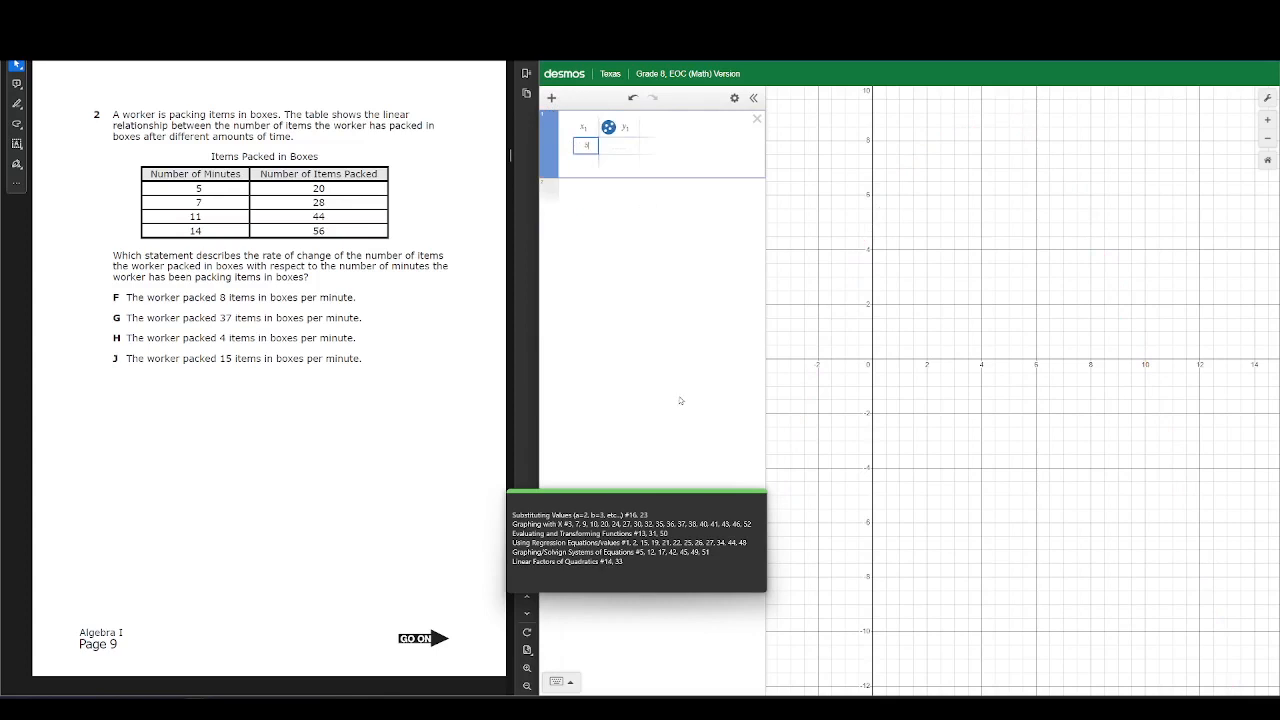
key(Down)
text(7)
key(Up)
key(Right)
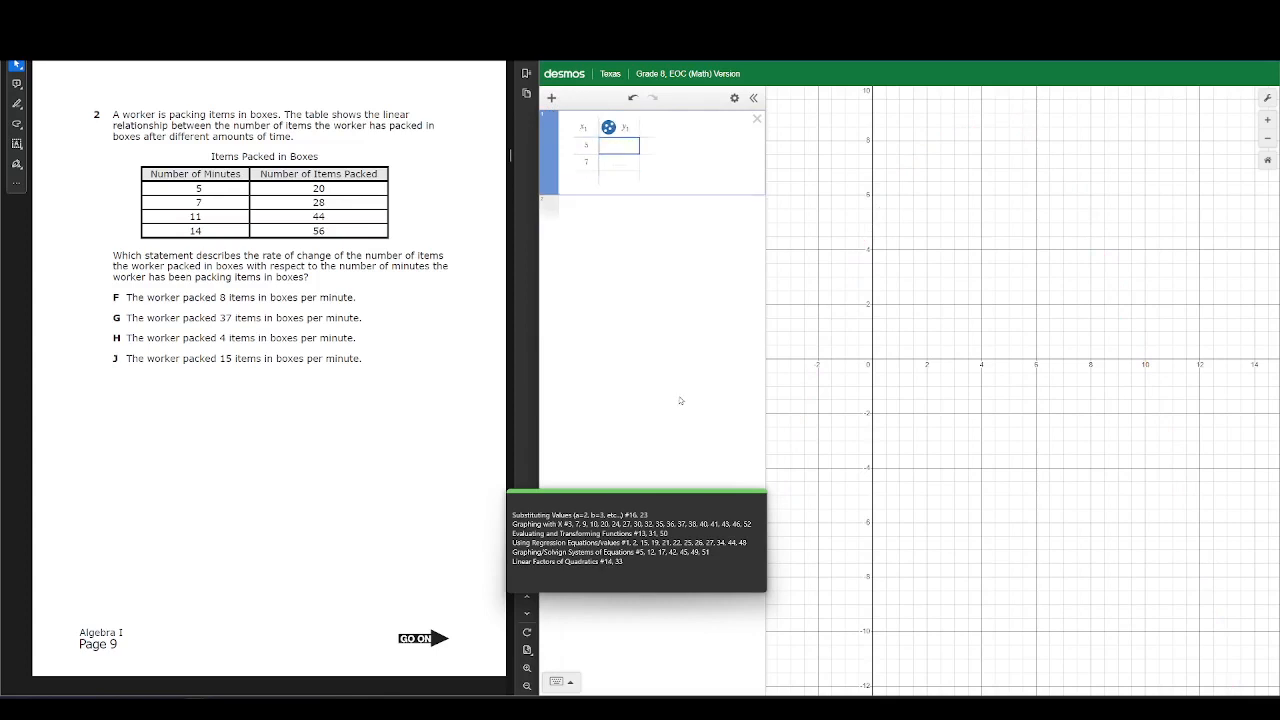
text(20)
key(Down)
text(28)
Enter the linear regression y_1 ~ mx_1 + b on the line below the table
click(588, 210)
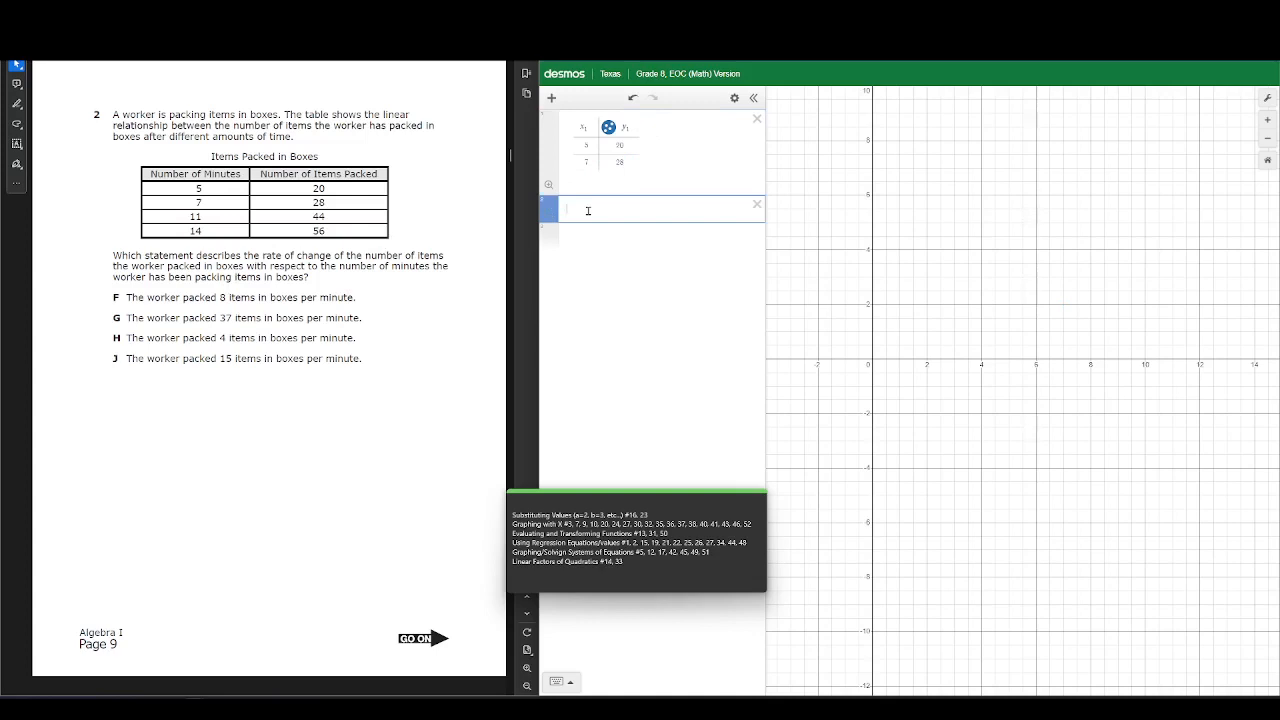
text(y1~mx1)
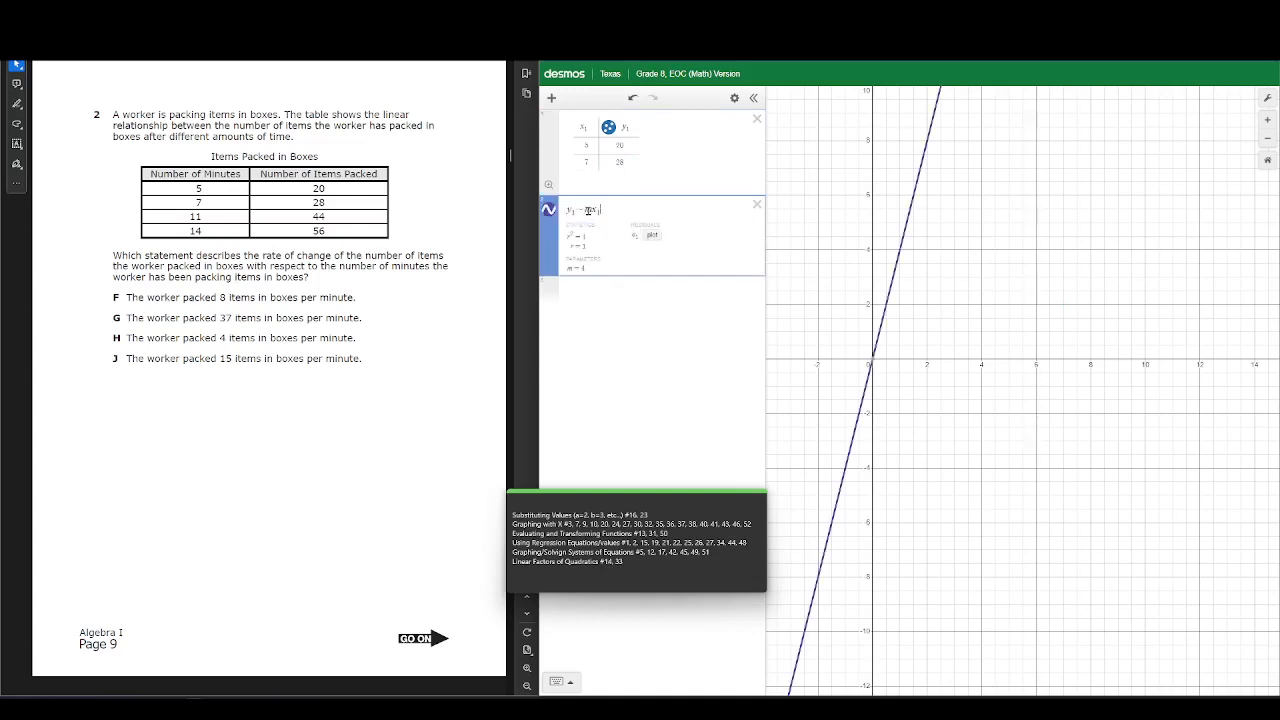
text(+b)
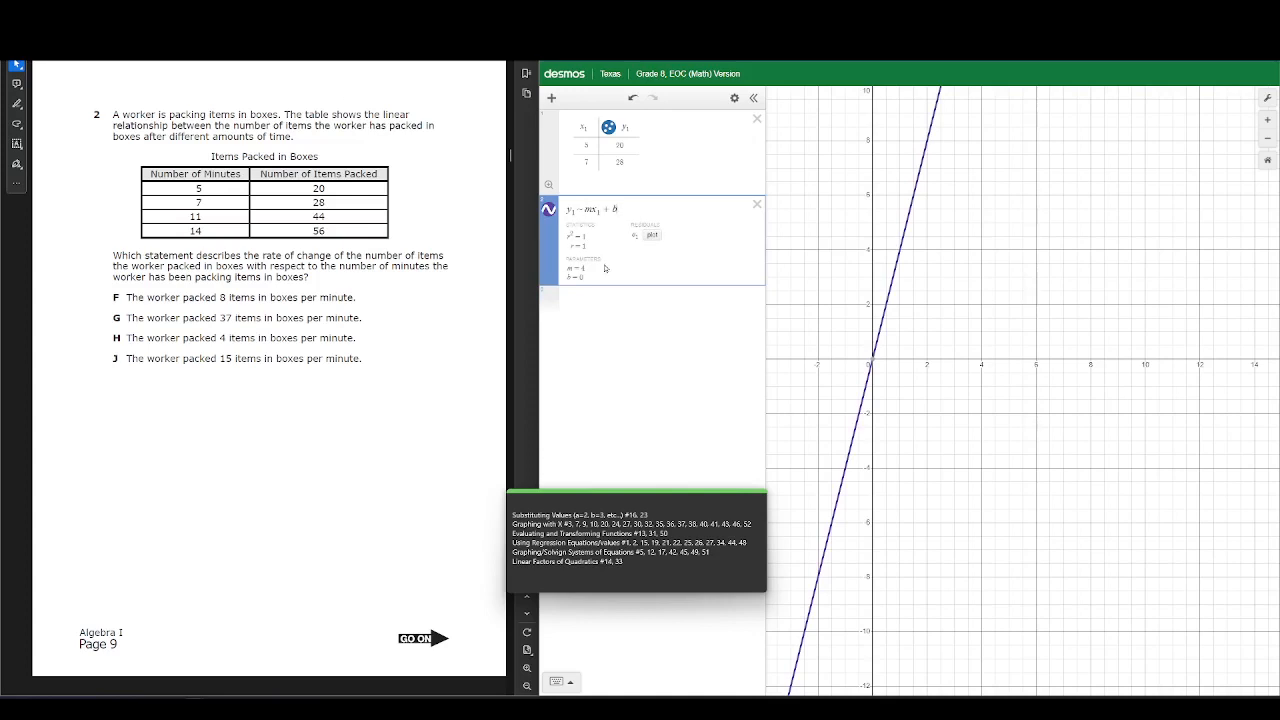
Highlight the regression's slope parameter m and compare it with question 2's rate-of-change statements, highlighting answer H
mouse_move(134, 263)
mouse_down()
mouse_move(286, 266)
mouse_move(268, 266)
mouse_up()
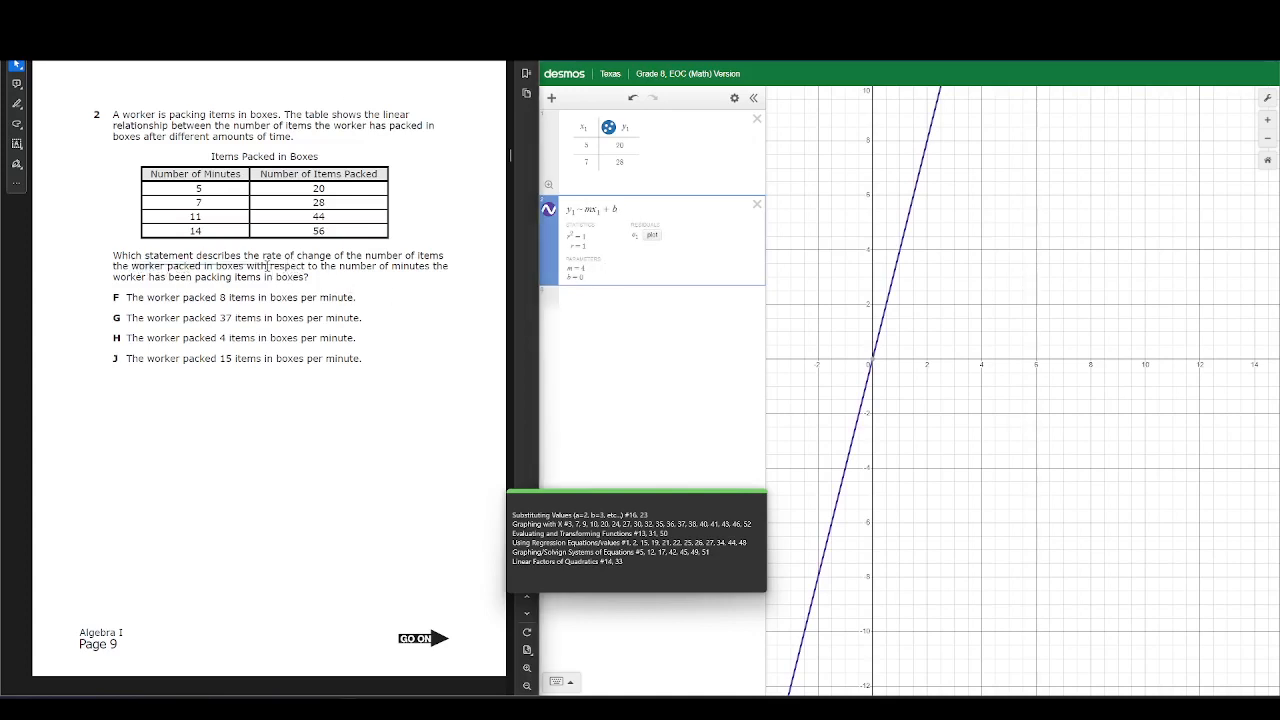
drag(594, 270, 566, 268)
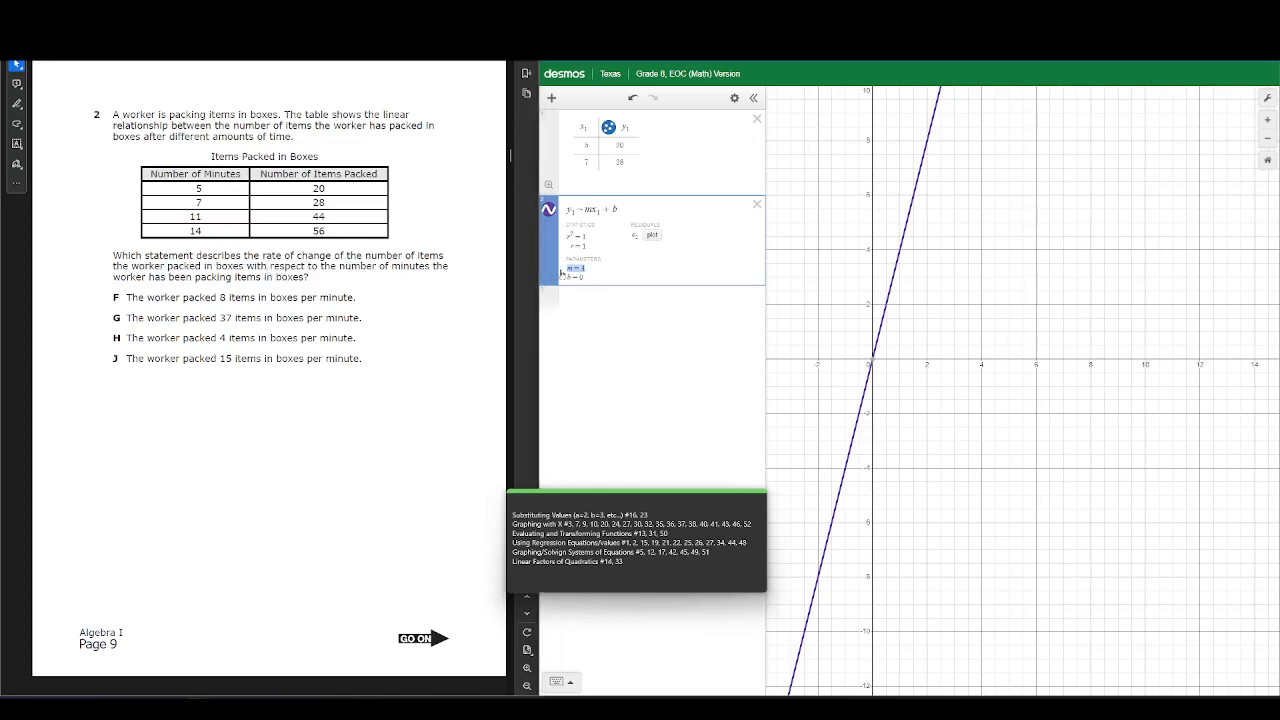
mouse_move(112, 338)
mouse_down()
mouse_move(376, 344)
mouse_move(126, 338)
mouse_up()
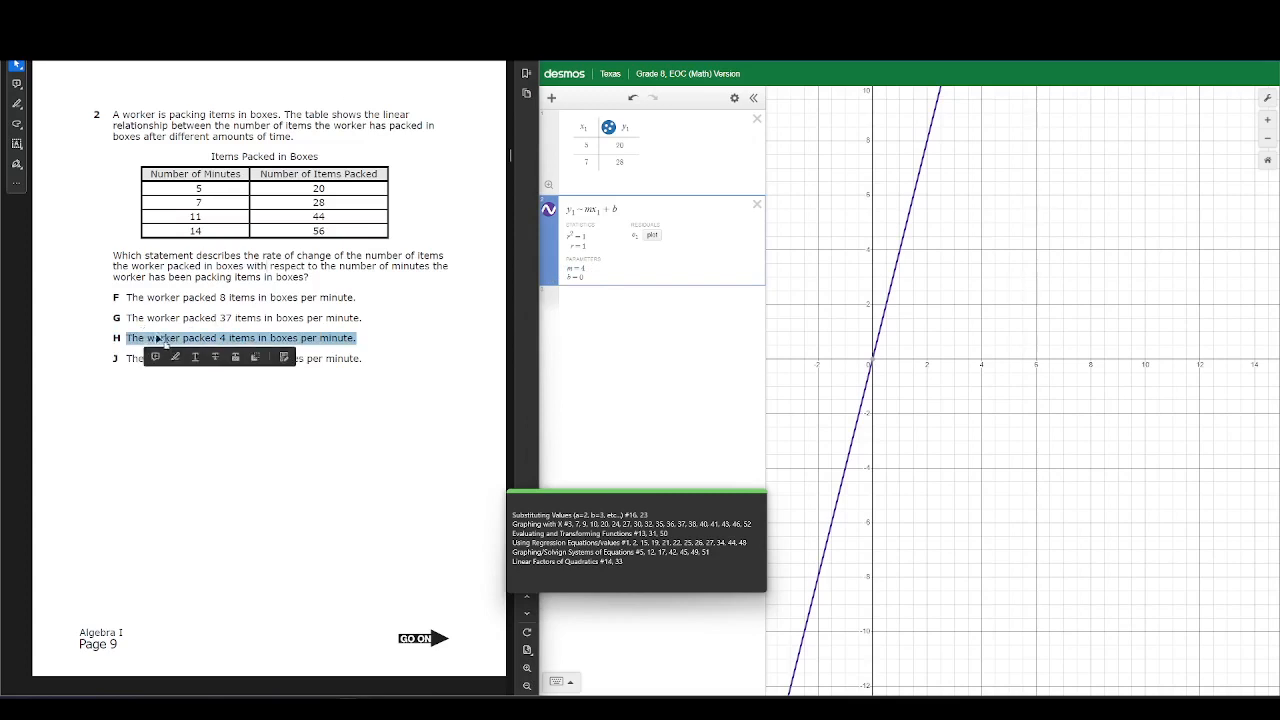
click(165, 338)
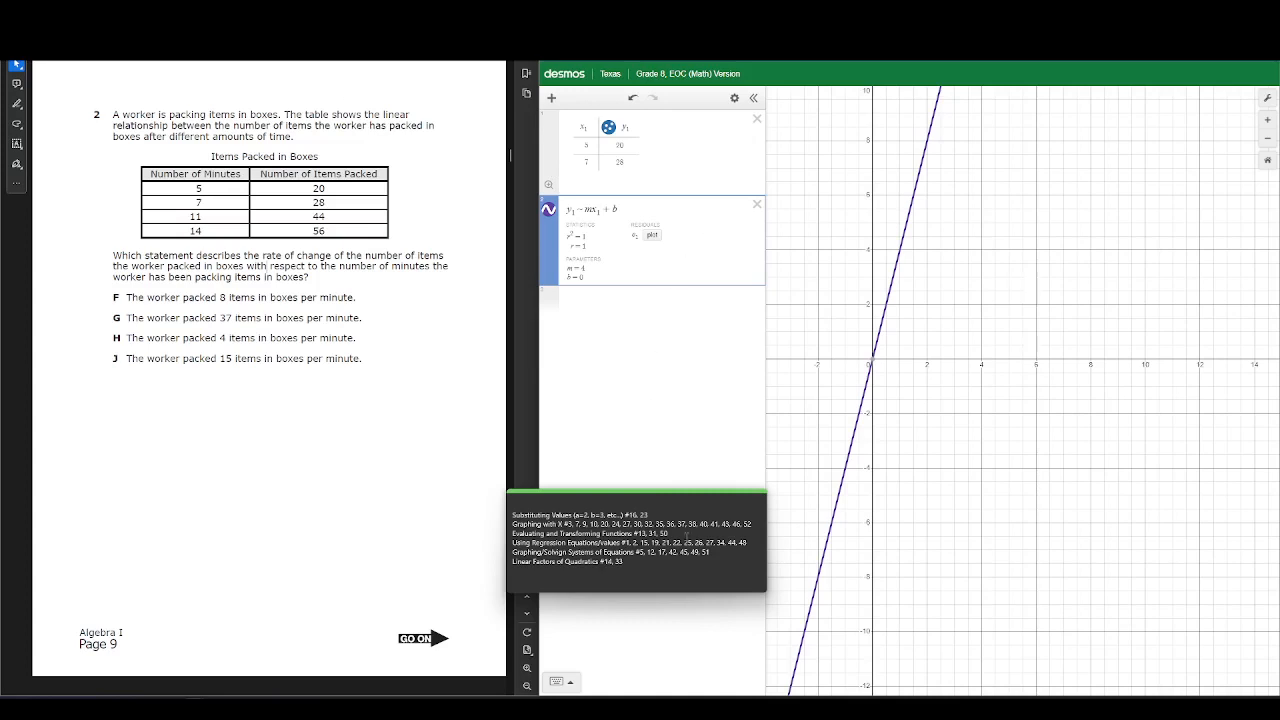
Go to question 15 in the test document and delete the question 2 regression
scroll(347, 363, down, 1)
scroll(353, 355, down, 6)
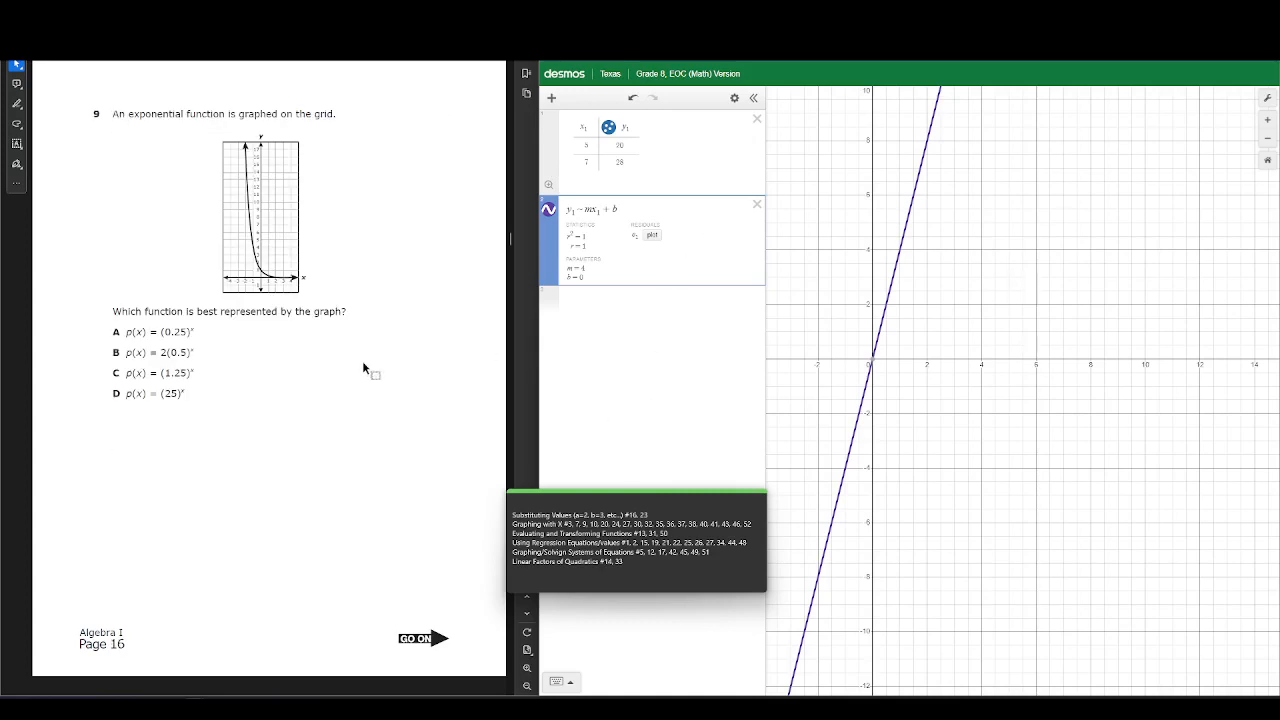
scroll(364, 368, down, 4)
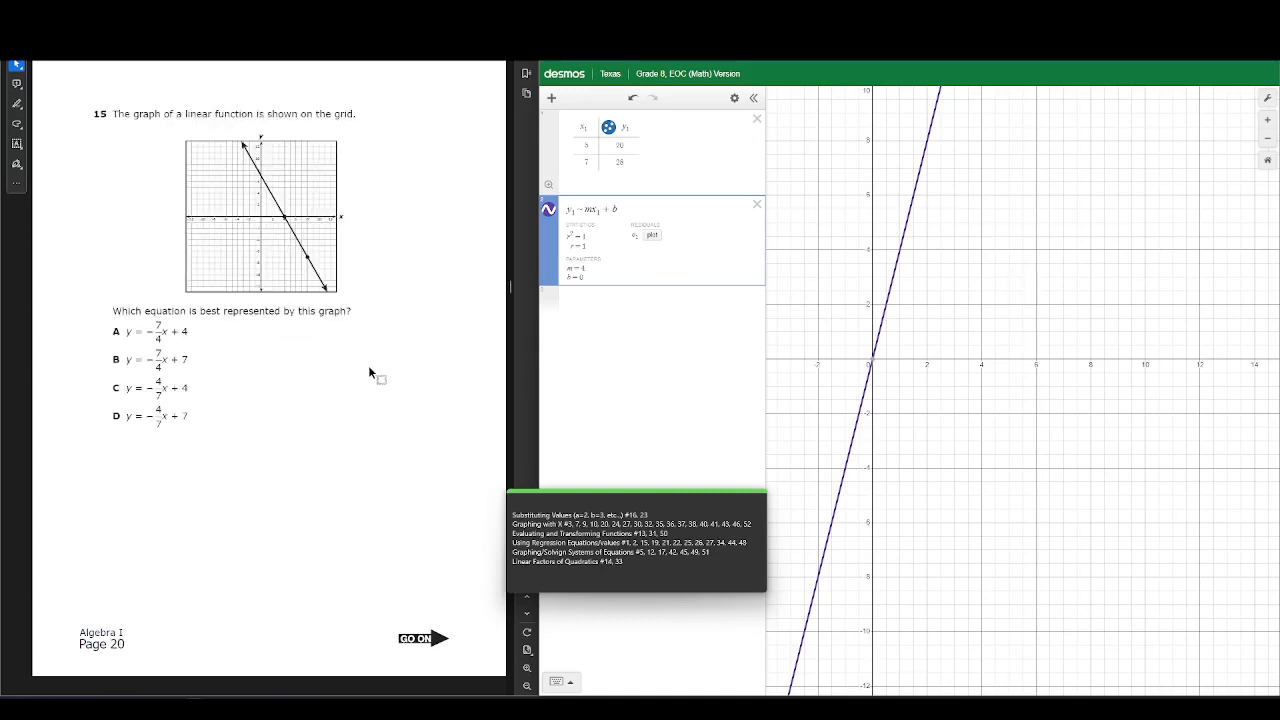
click(757, 204)
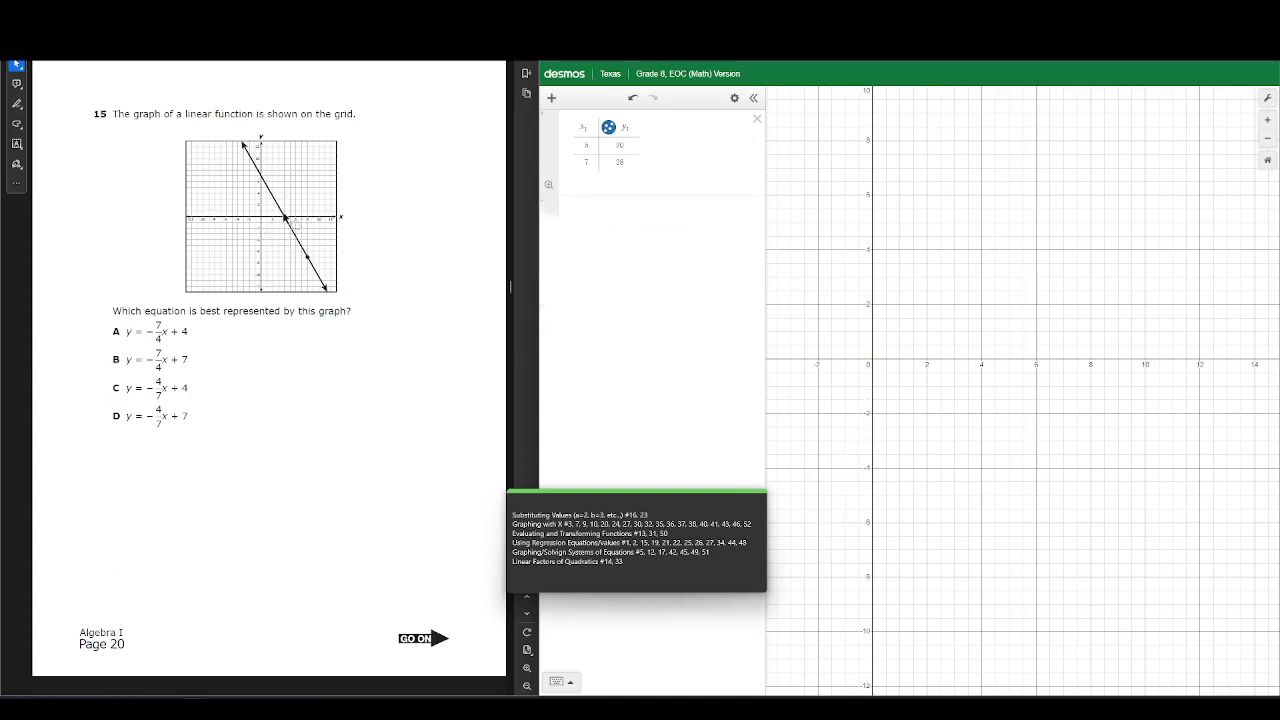
Replace the table points with (4, 0) and (8, -7) from question 15's graph
click(587, 146)
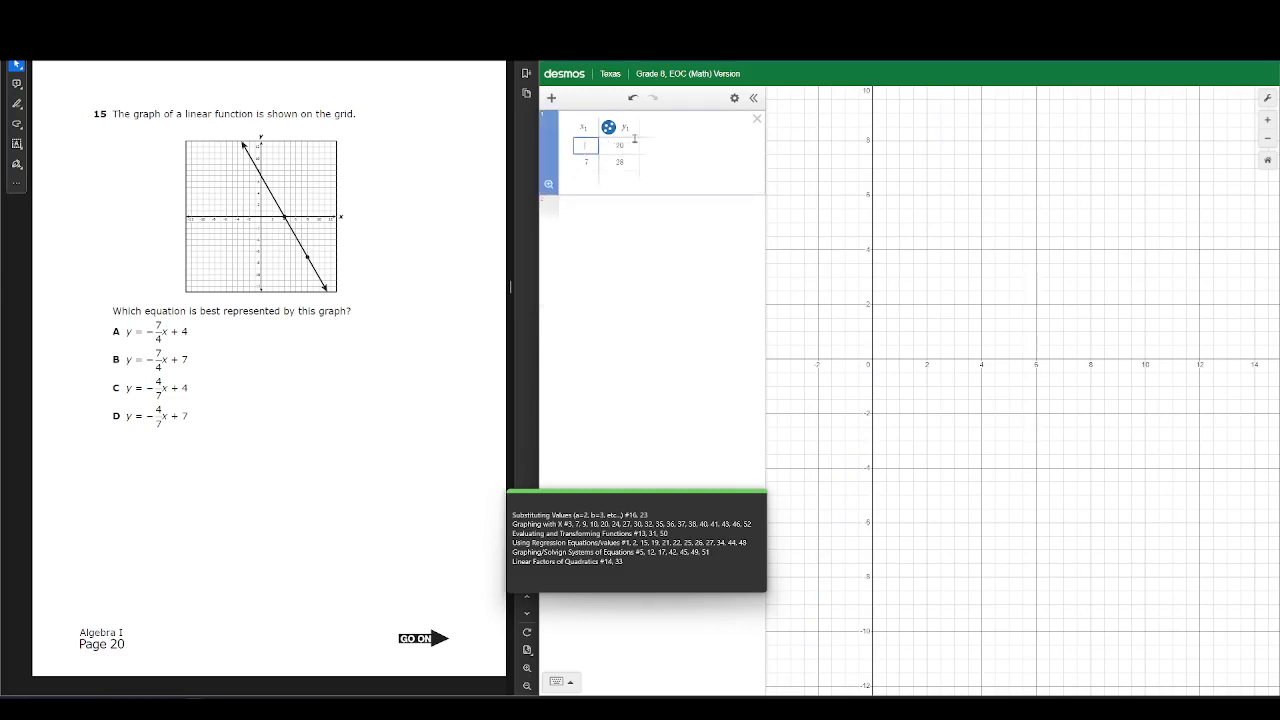
text(4)
key(Tab)
text(0)
key(Tab)
text(8)
key(Tab)
text(-)
text(7)
Fit question 15's points with the linear regression y_1 ~ mx_1 + b below the table
key(Down)
text(y1 ~)
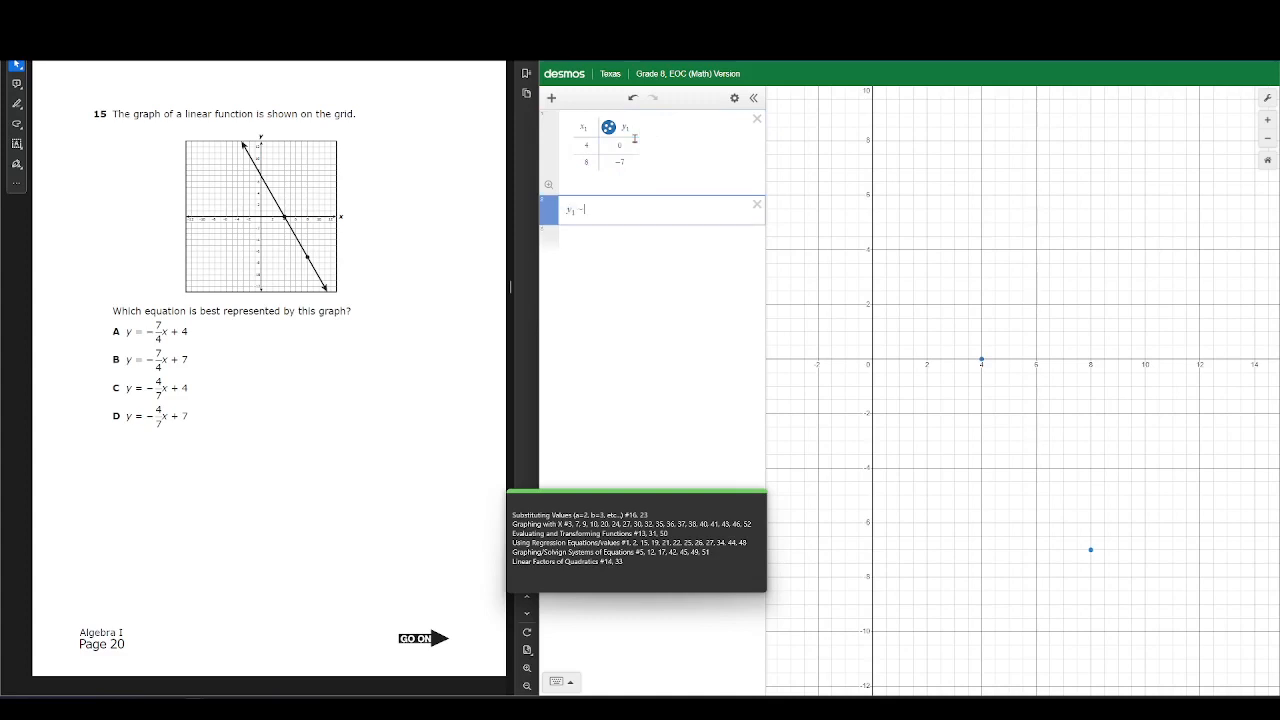
text( mx1 + b)
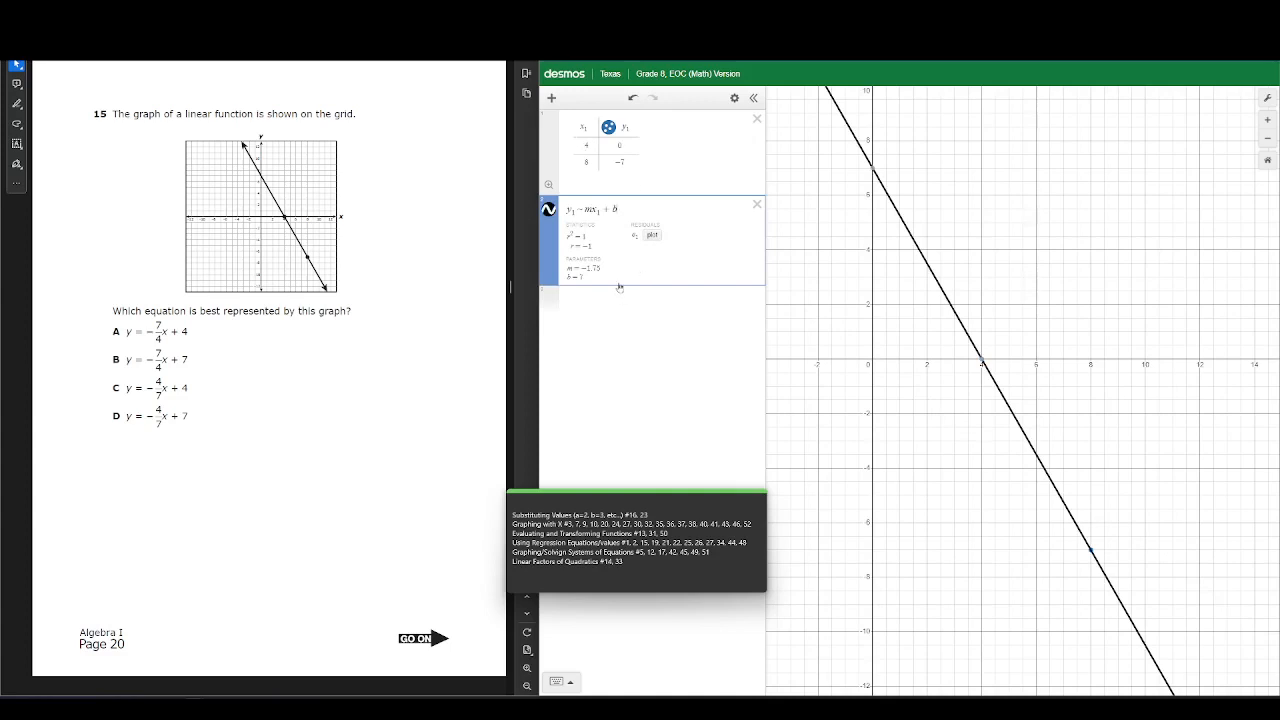
Highlight the regression's m and b parameters and compare them with question 15's answer B
drag(602, 268, 568, 276)
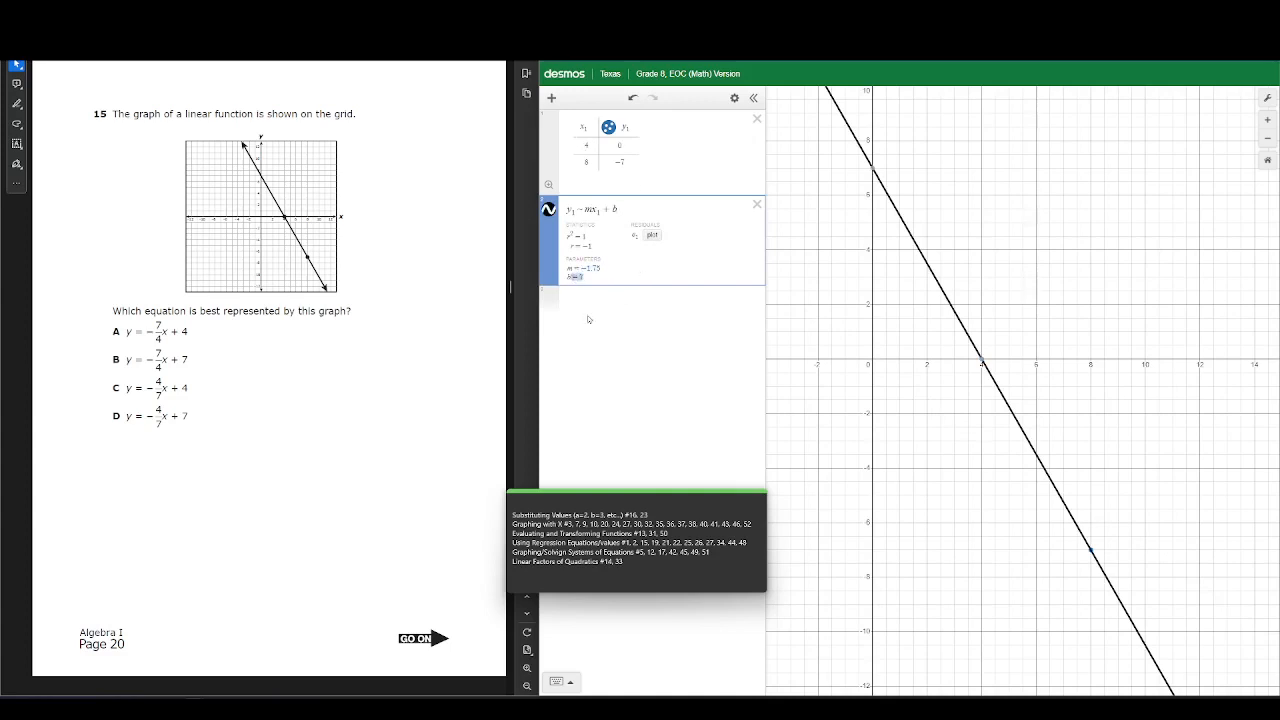
click(178, 363)
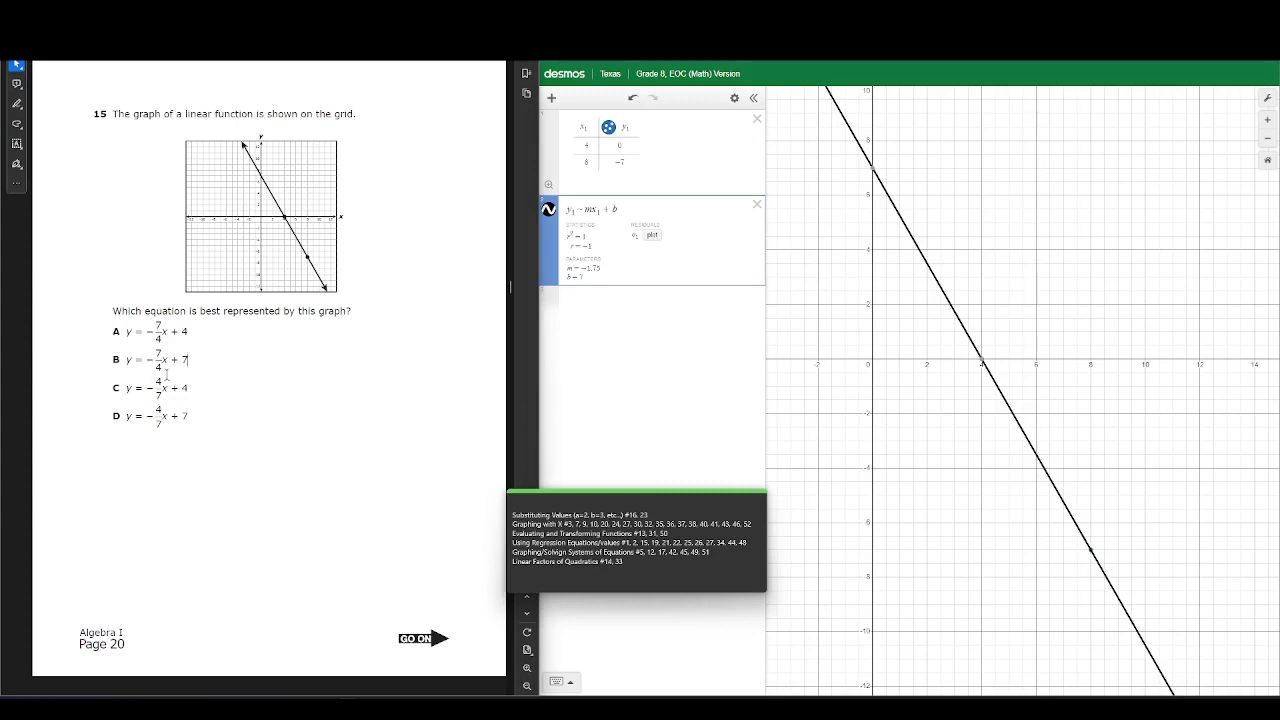
drag(586, 267, 600, 268)
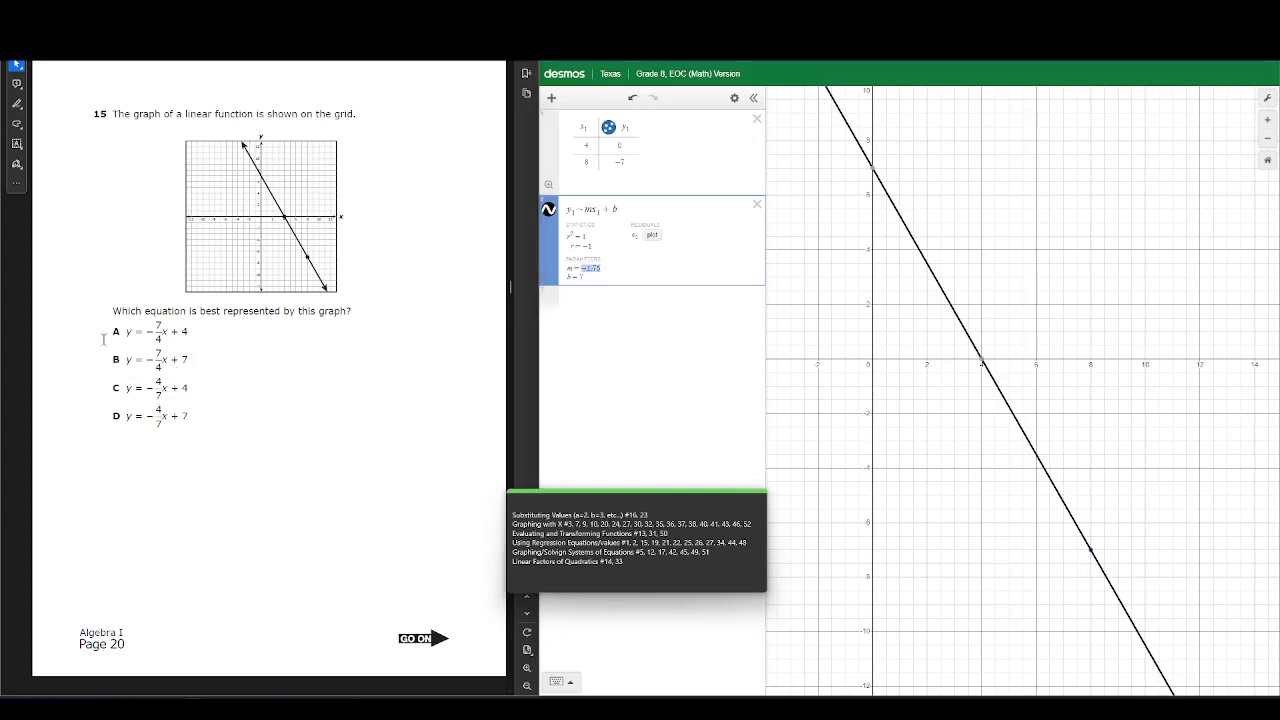
Evaluate b and 5·b on a new line below the regression, and clear that line
click(584, 307)
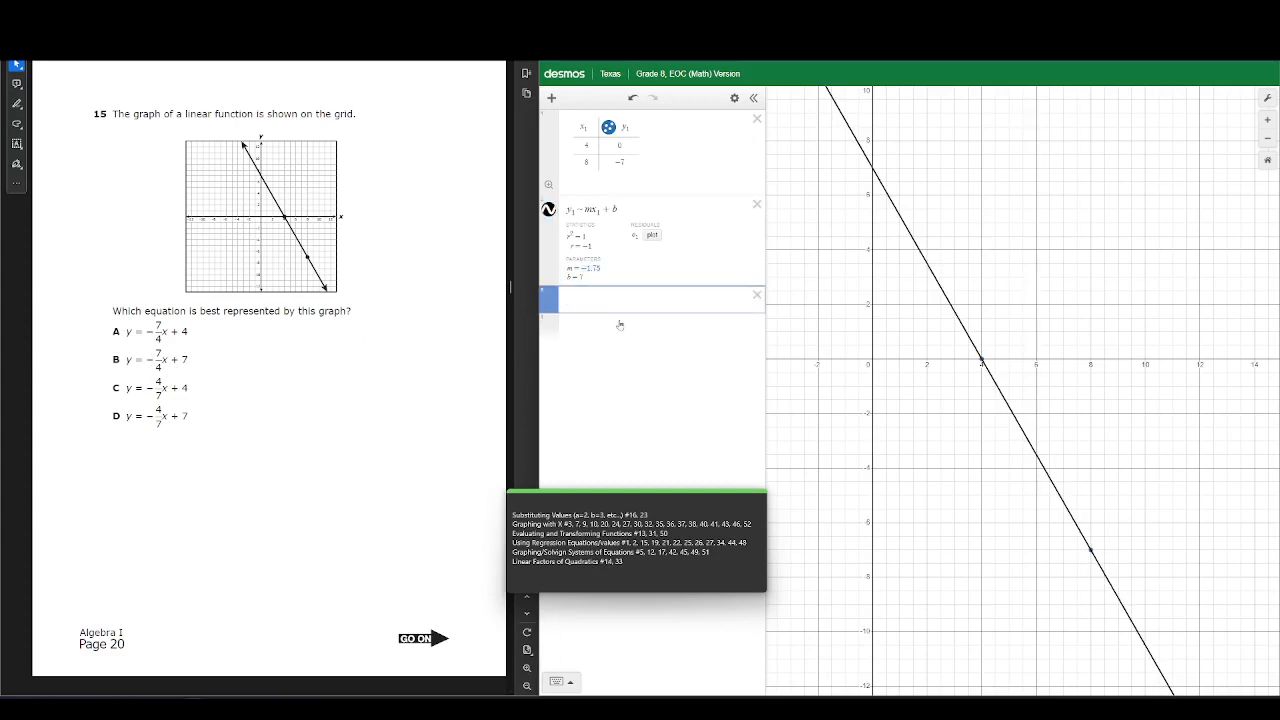
drag(600, 268, 566, 268)
click(575, 266)
text(b)
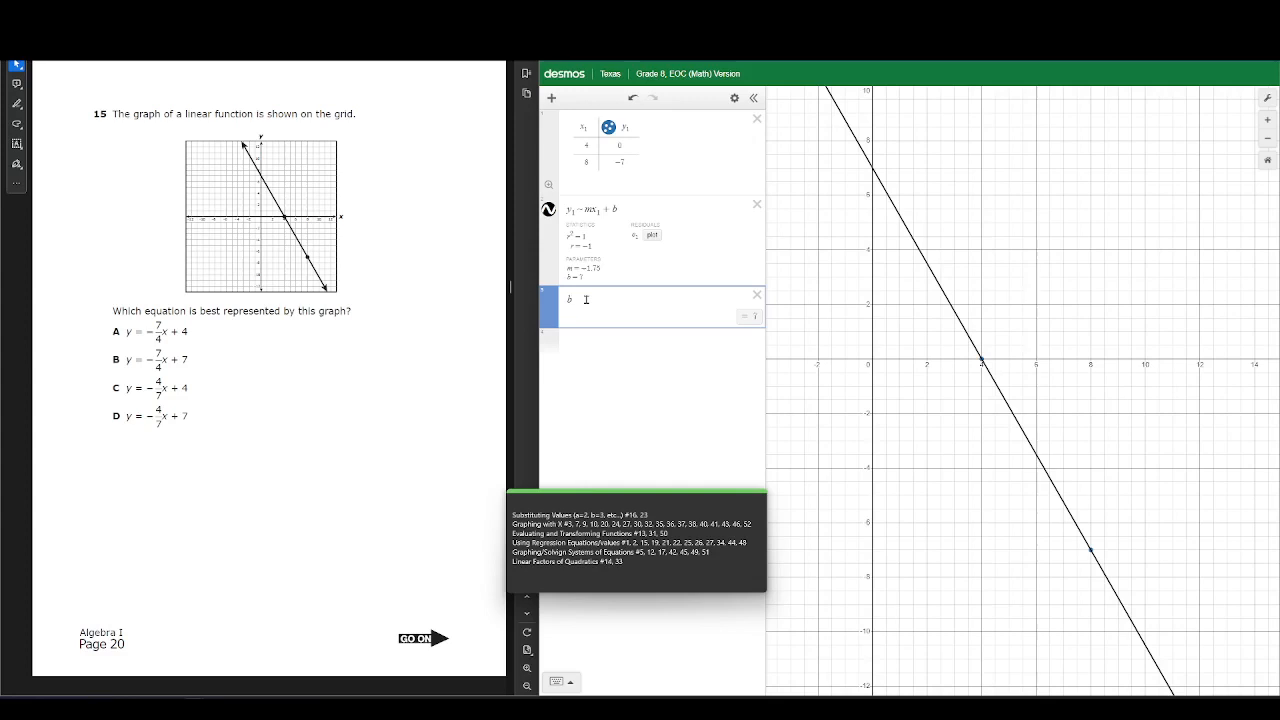
key(BackSpace)
text(5 )
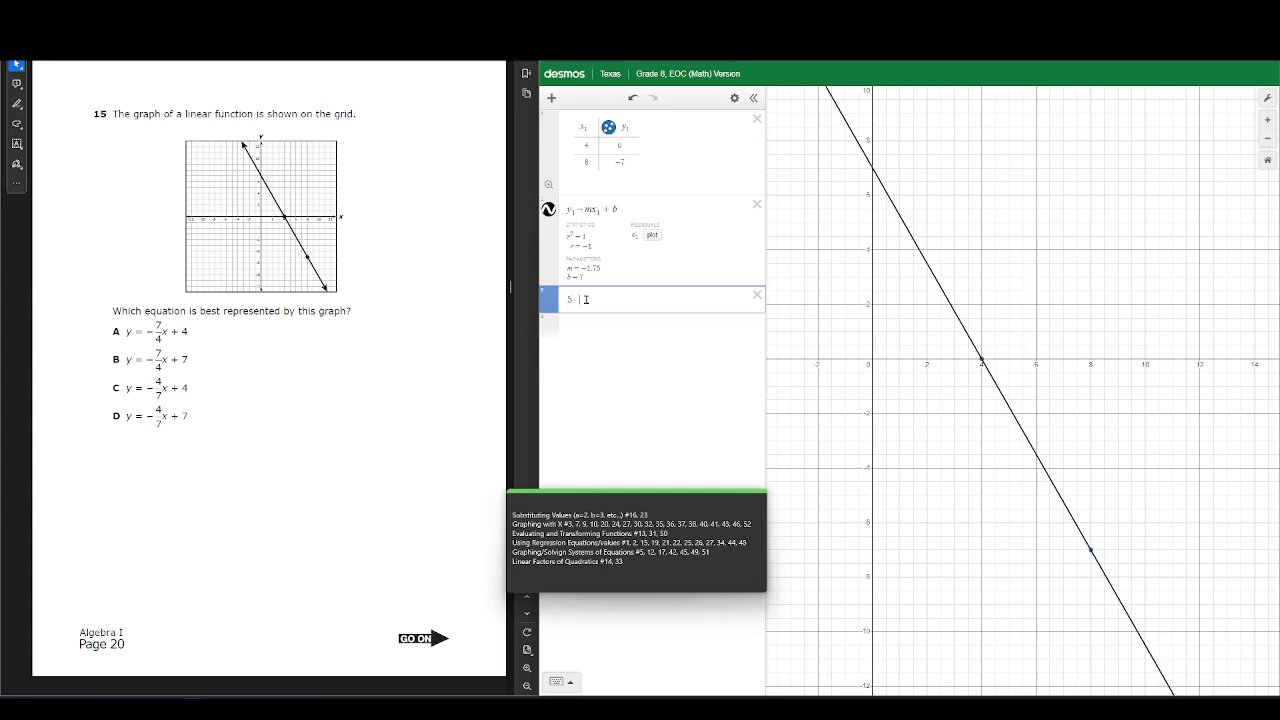
text(b)
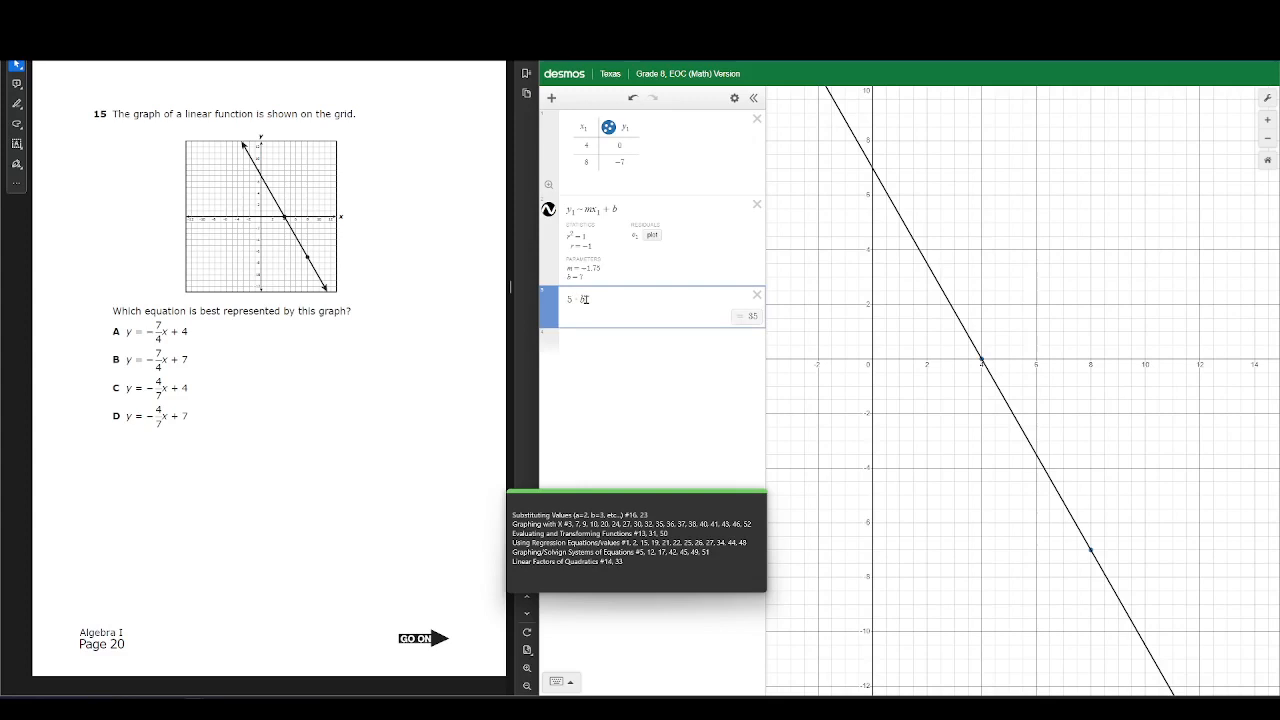
key(BackSpace)
key(BackSpace)
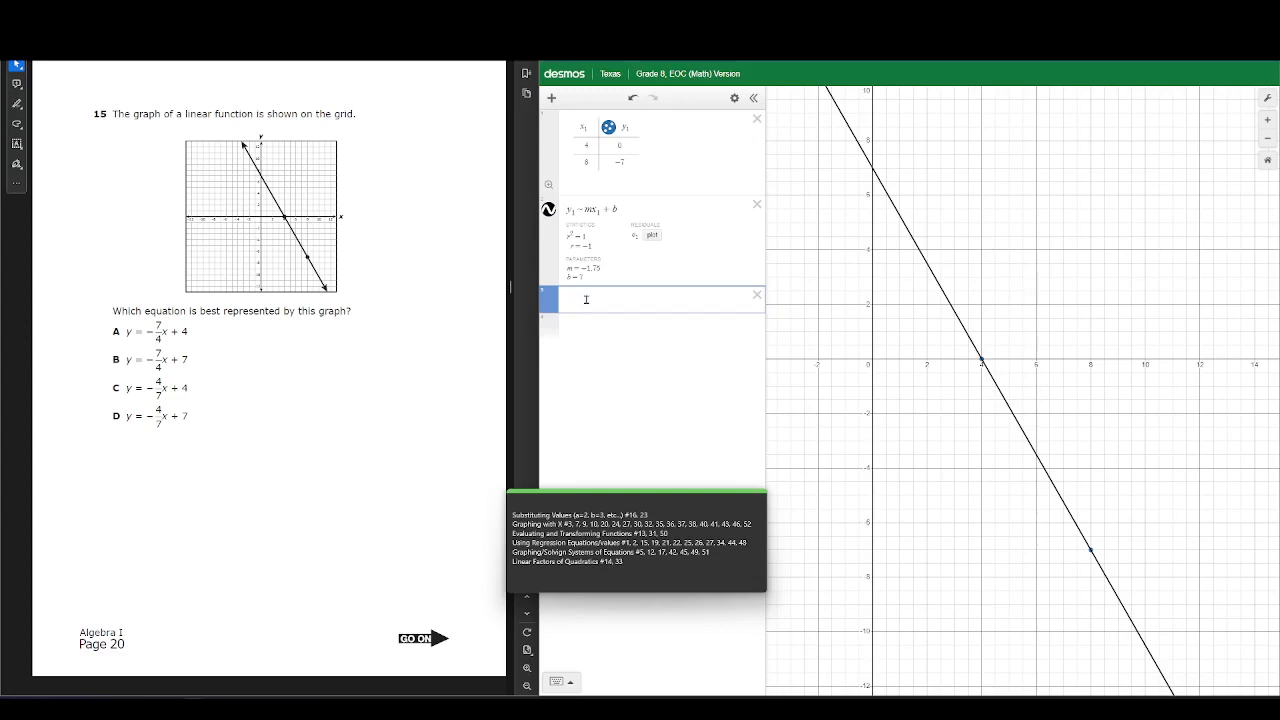
Evaluate the slope m on a new line below the regression and switch its value between decimal and fraction, leaving it as a fraction
text(m)
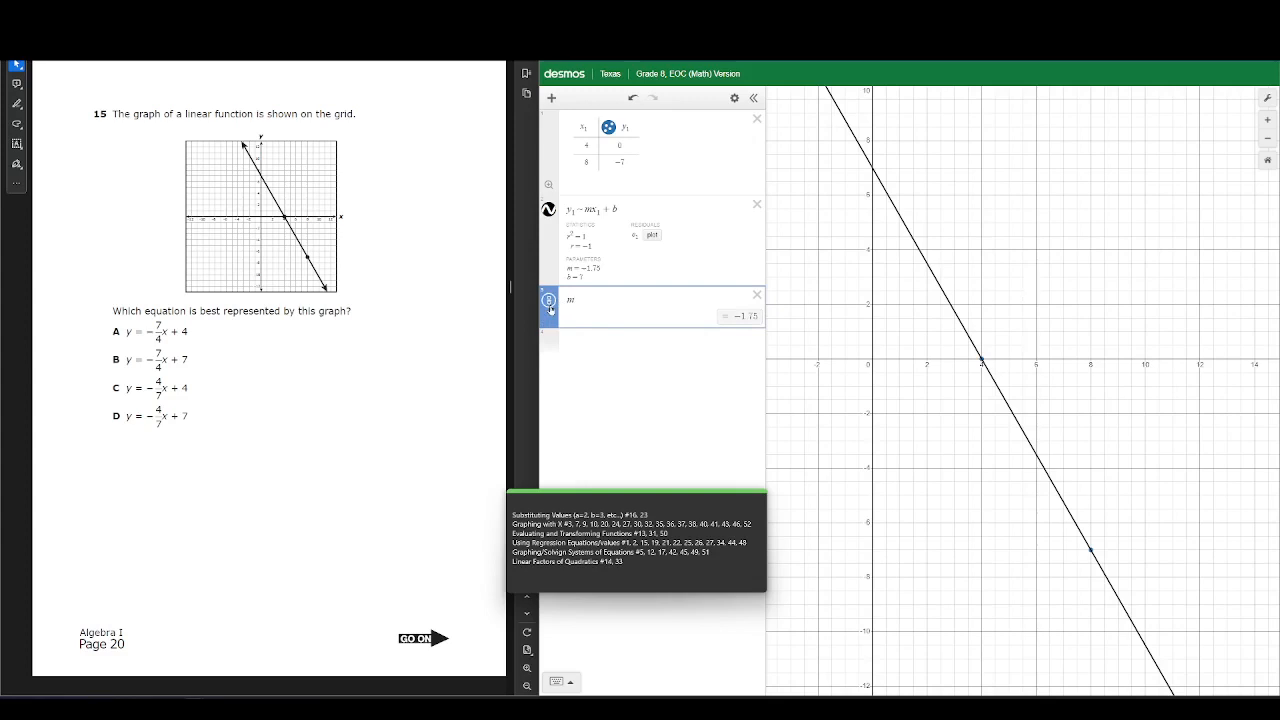
click(549, 304)
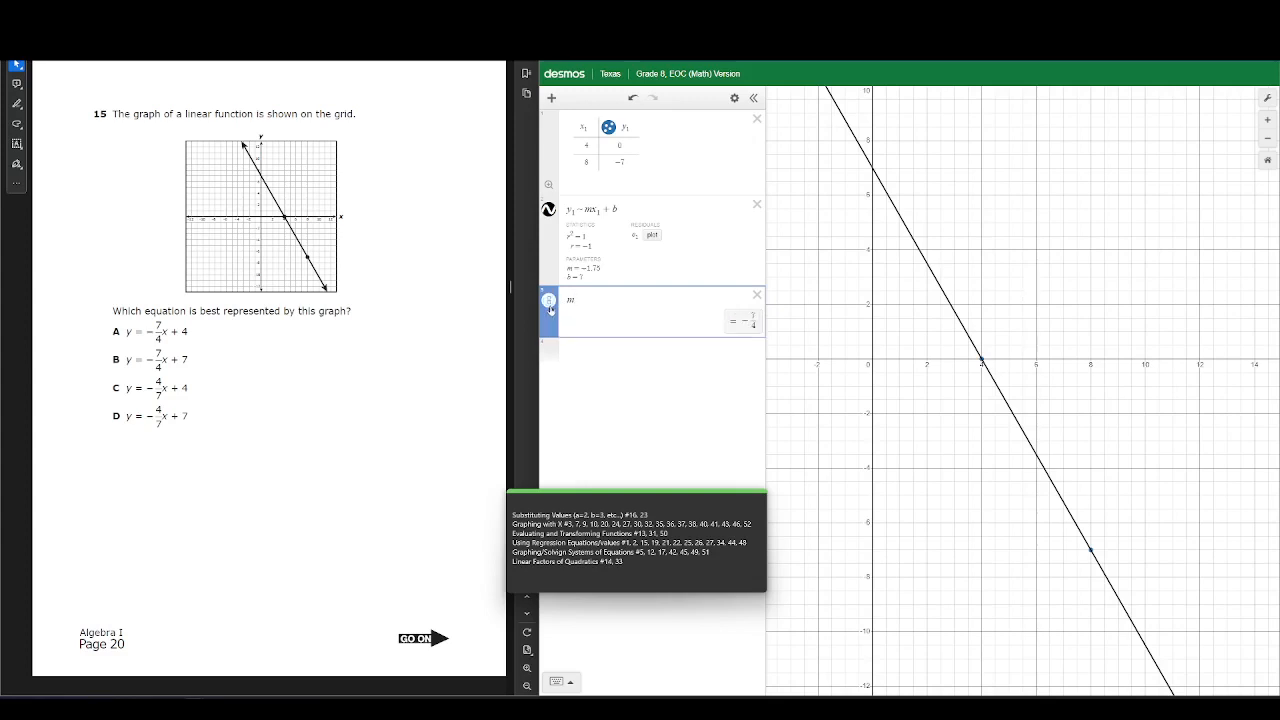
click(549, 304)
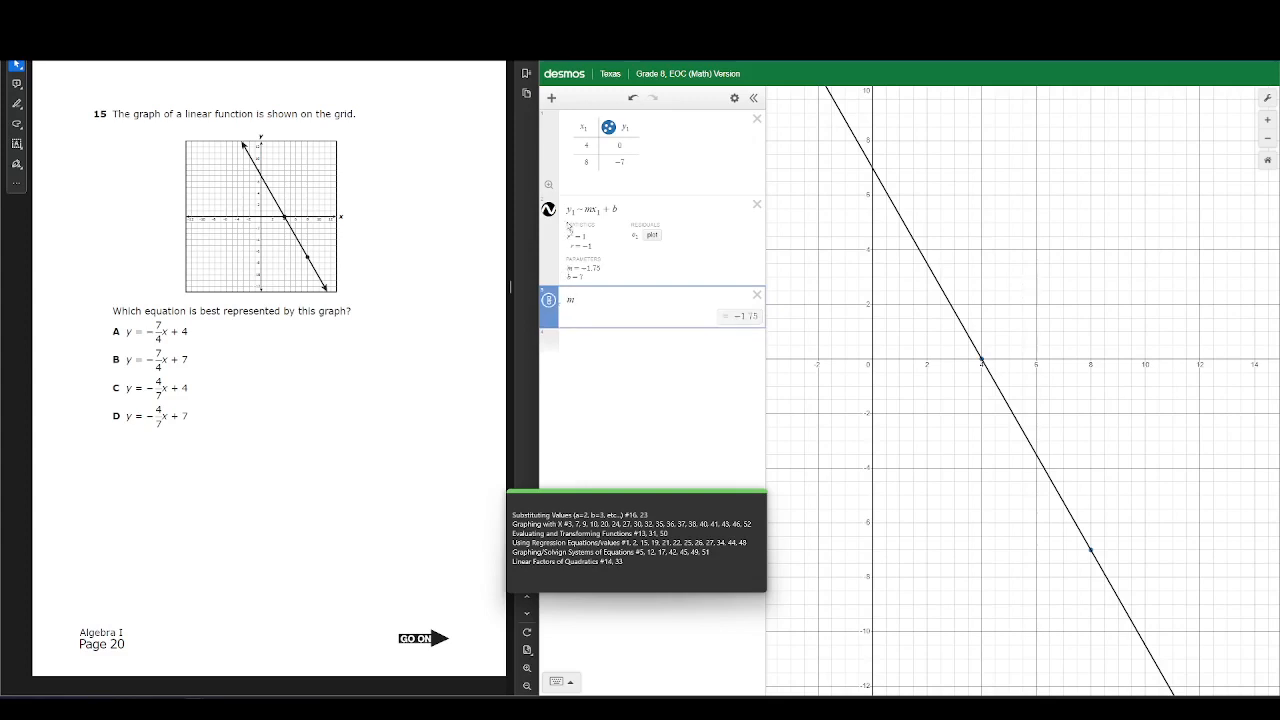
drag(578, 299, 562, 305)
click(553, 303)
click(549, 302)
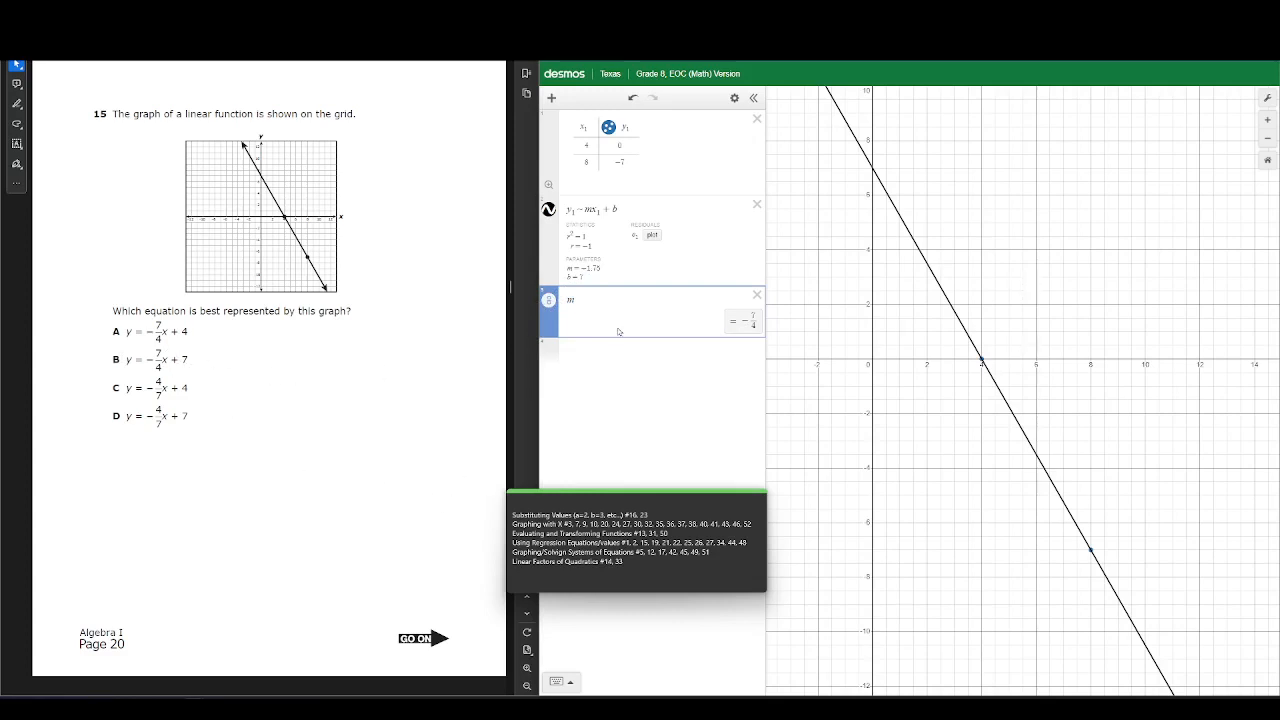
click(585, 303)
click(592, 210)
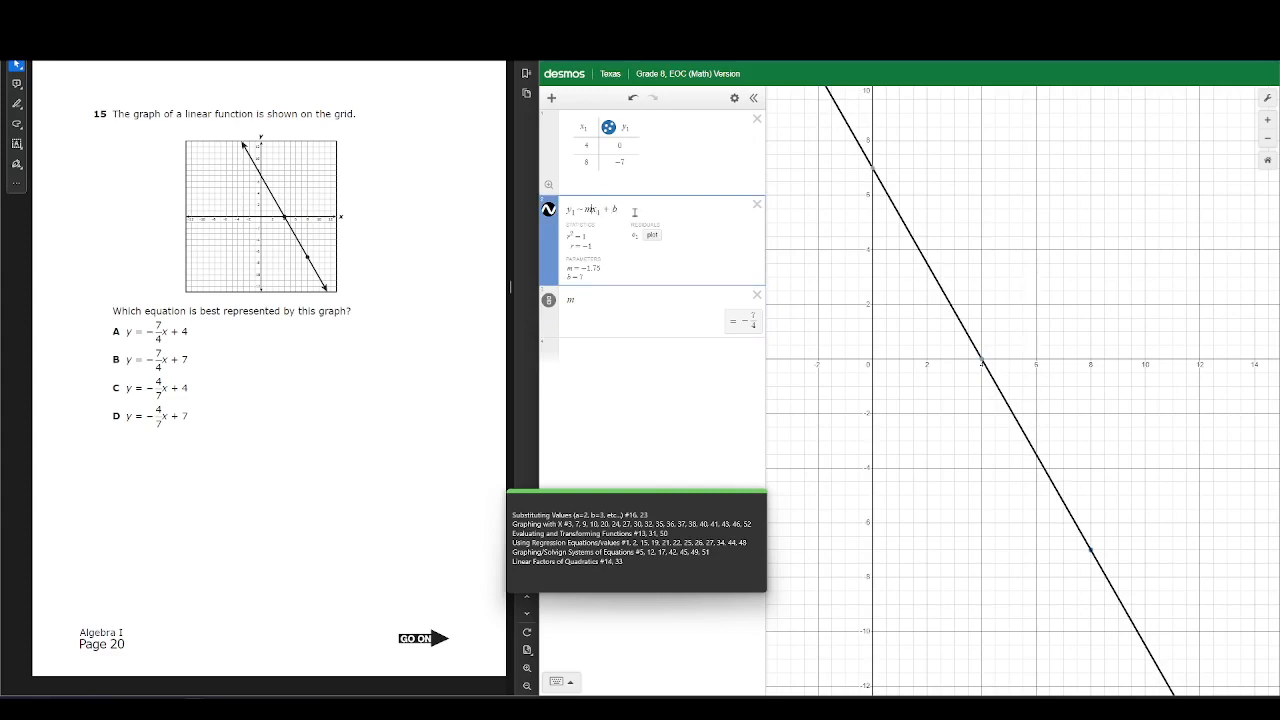
Add a second table below the m line with the points (1, 5) and (-9, 12)
click(581, 364)
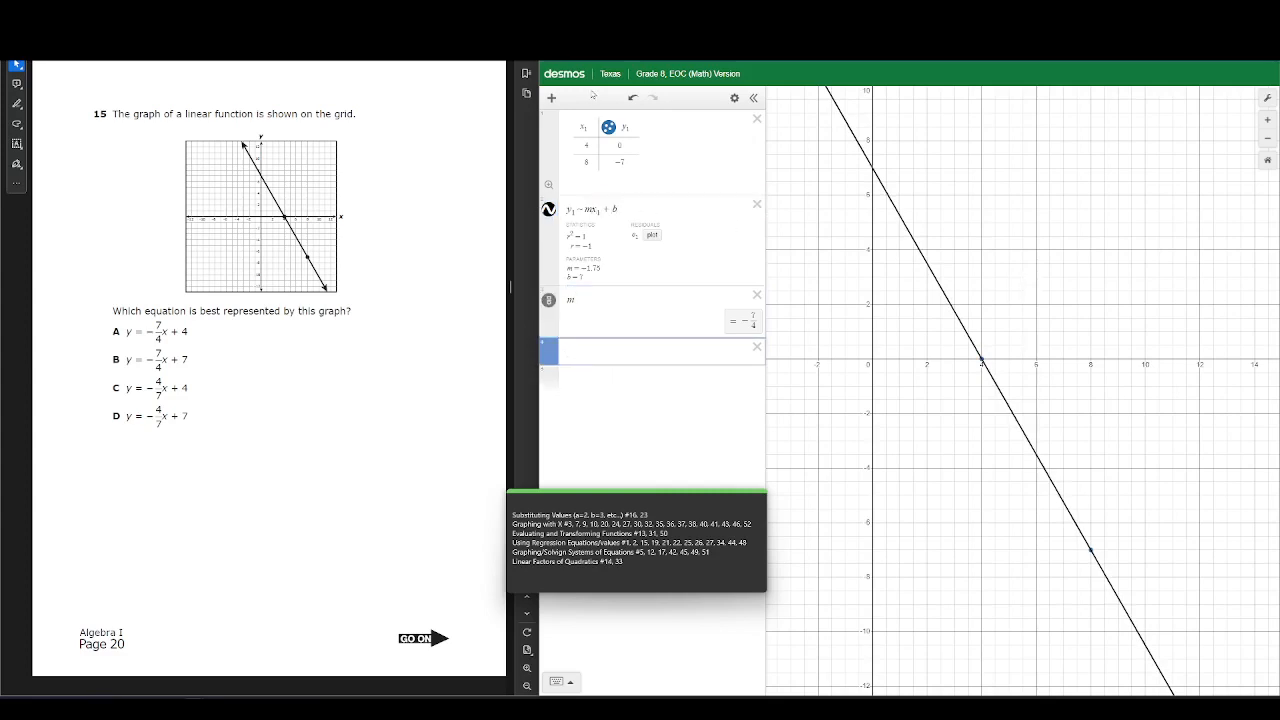
click(553, 98)
click(560, 150)
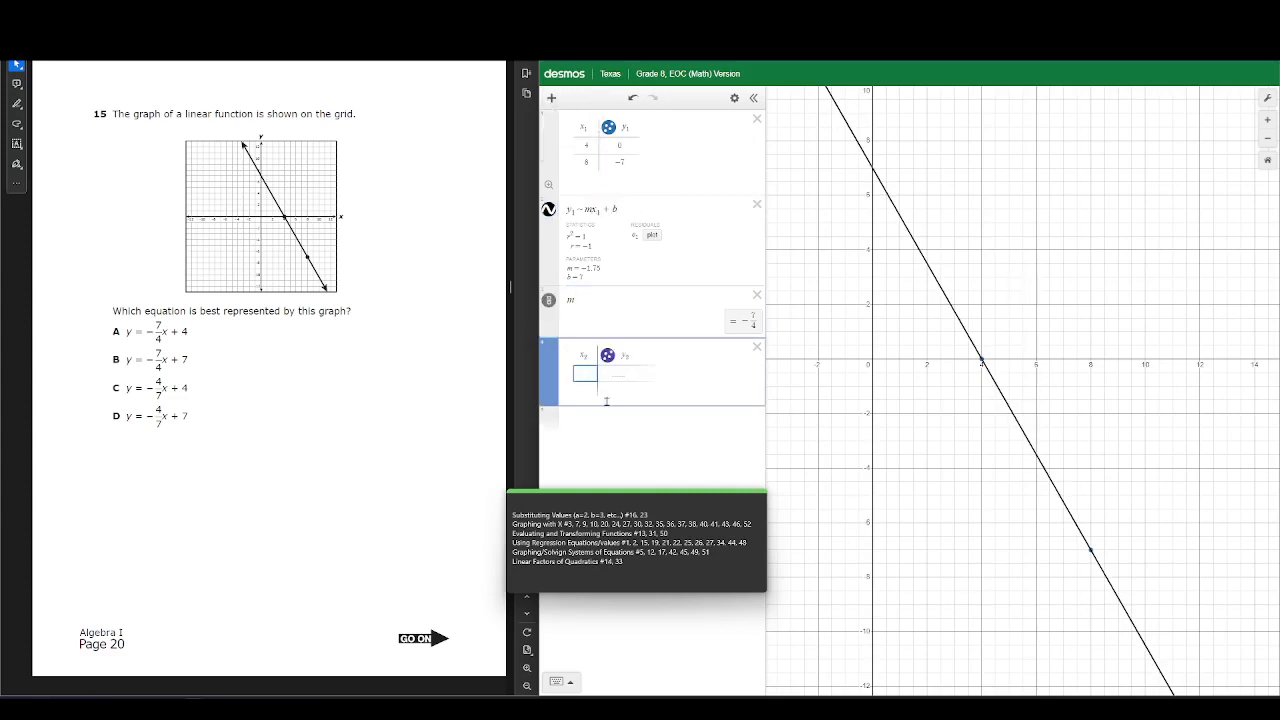
text(1)
key(Tab)
click(595, 389)
text(-3)
key(Tab)
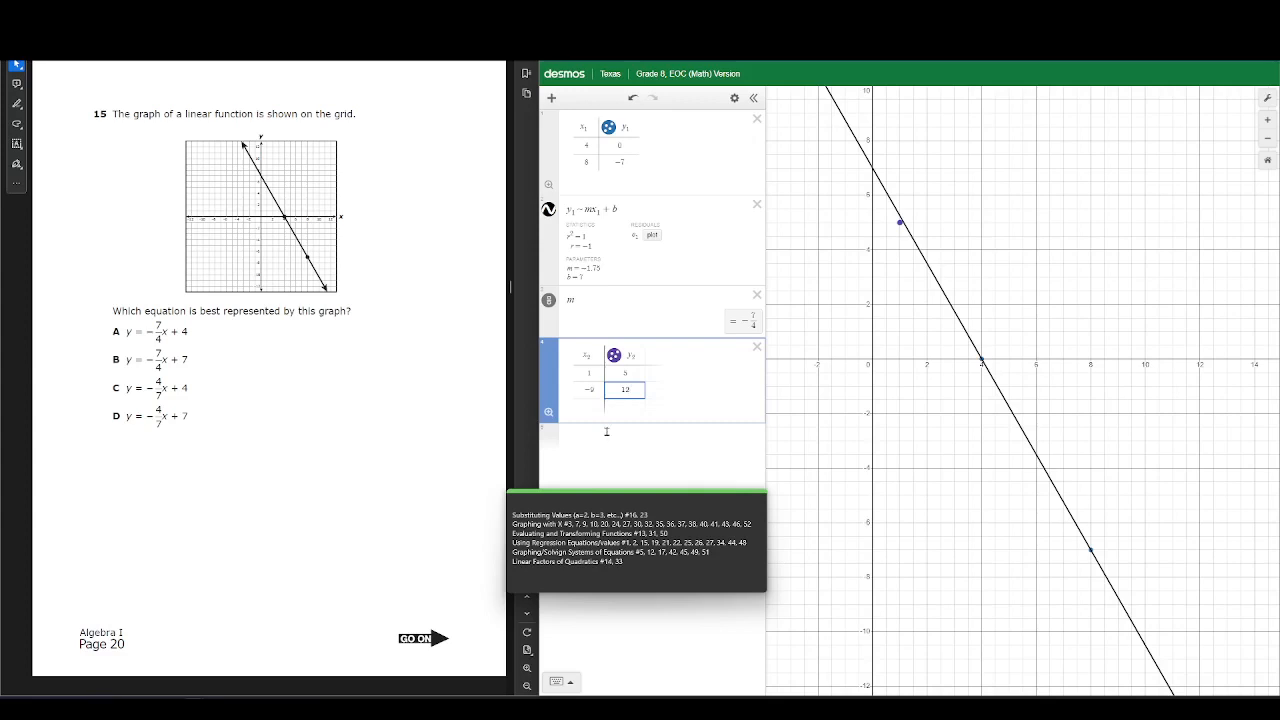
Fit the second table's points with the linear regression y_2 ~ mx_2 + b
click(606, 431)
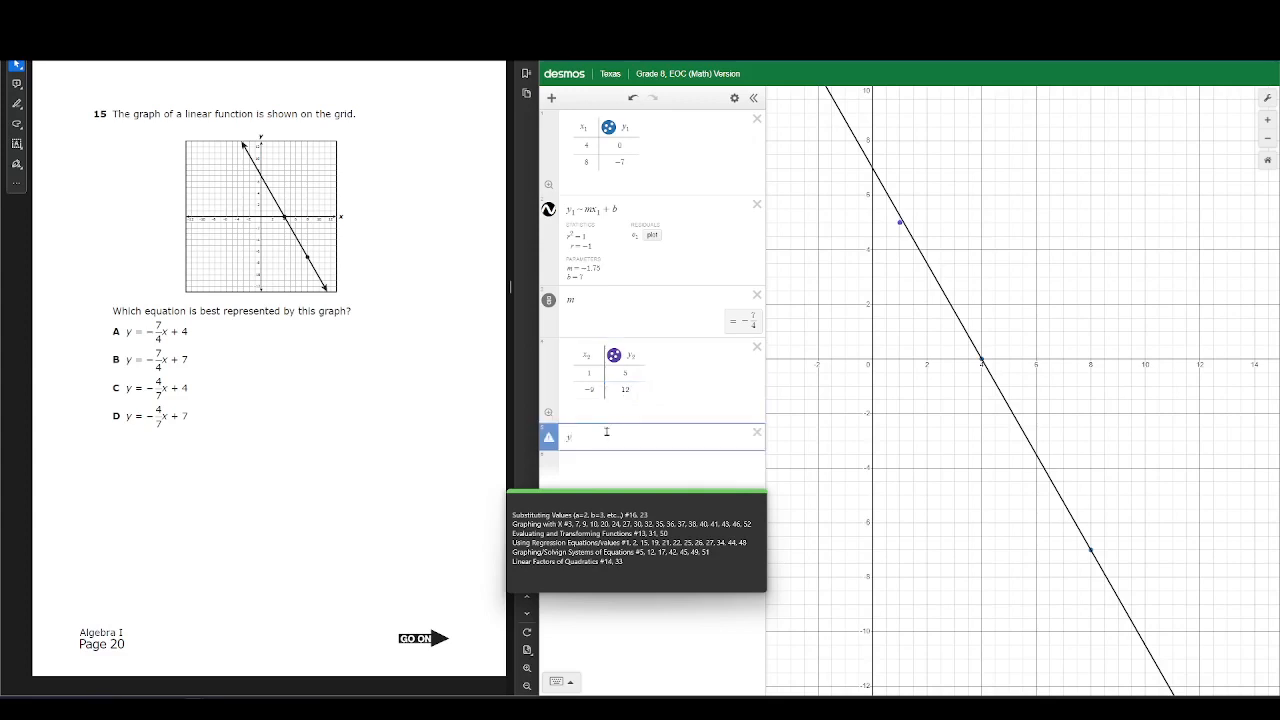
click(628, 355)
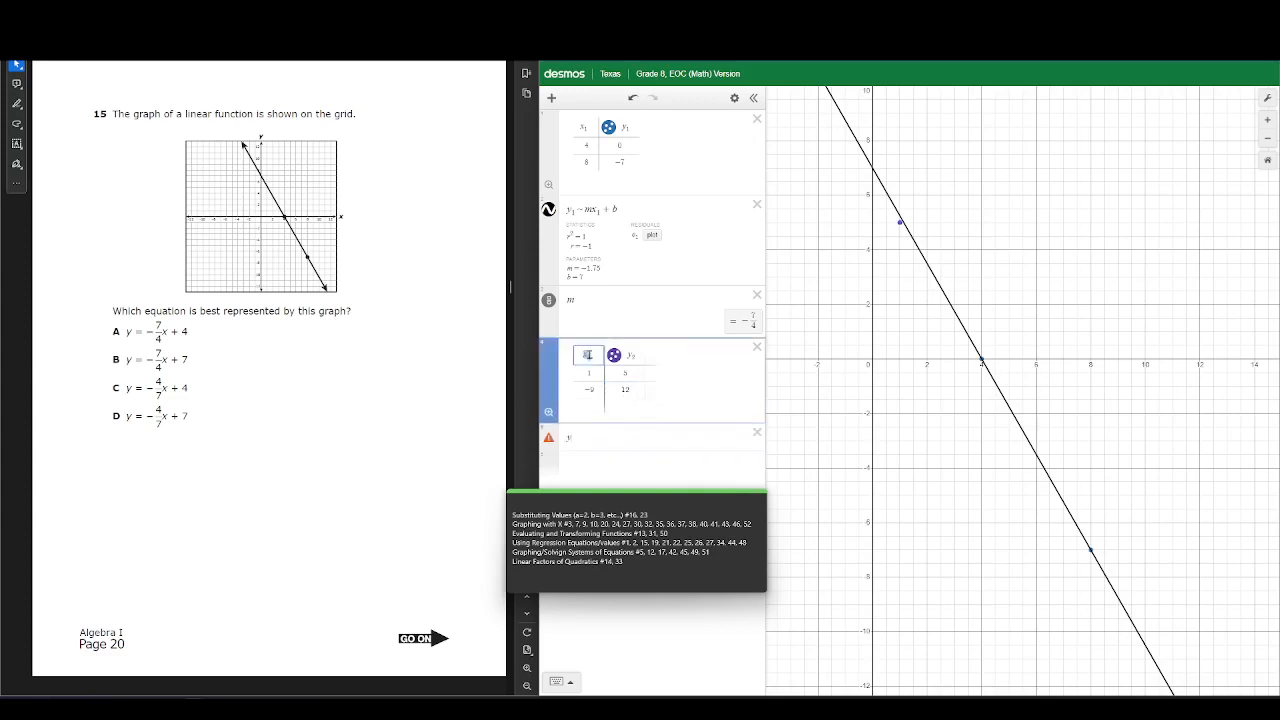
click(593, 433)
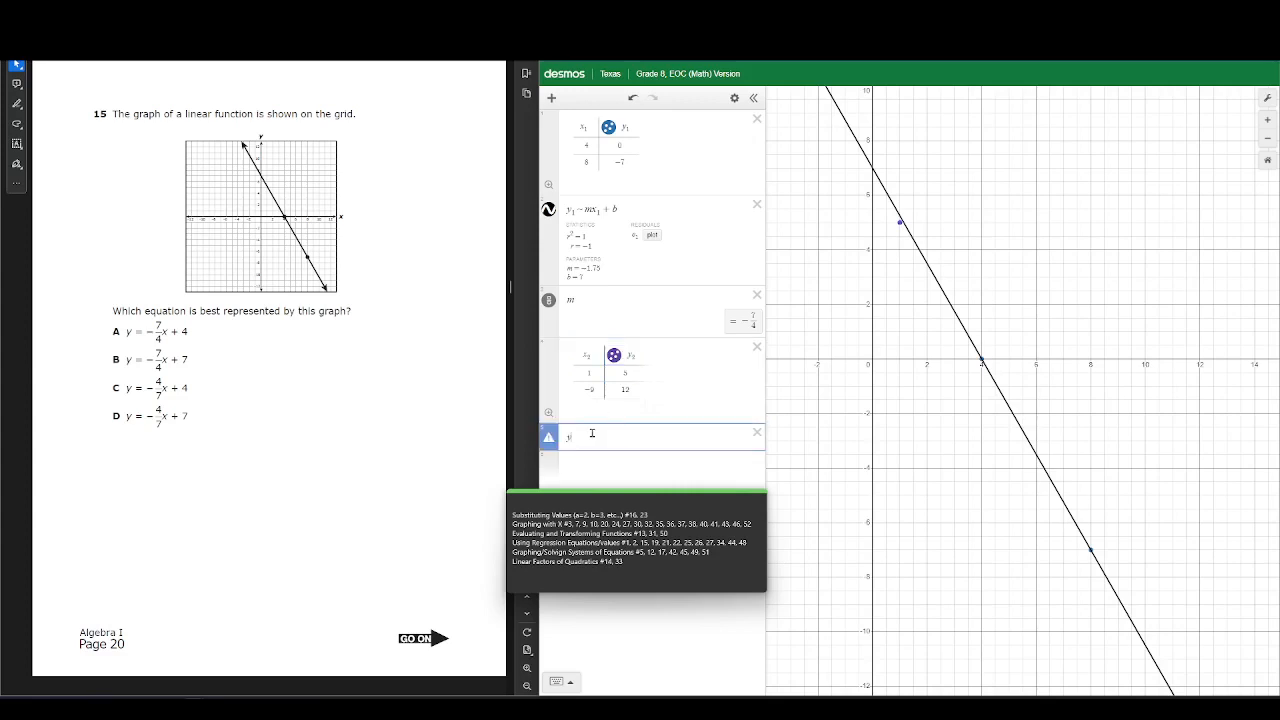
text(2~mx)
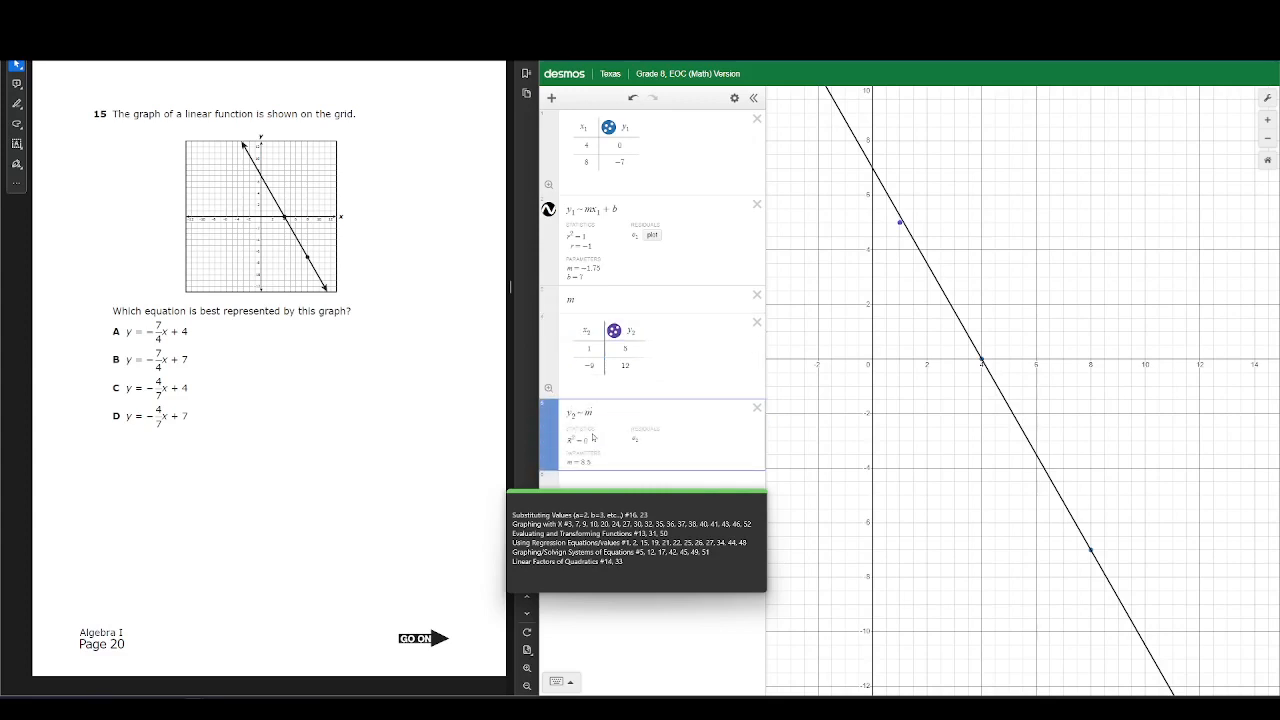
text(2+b)
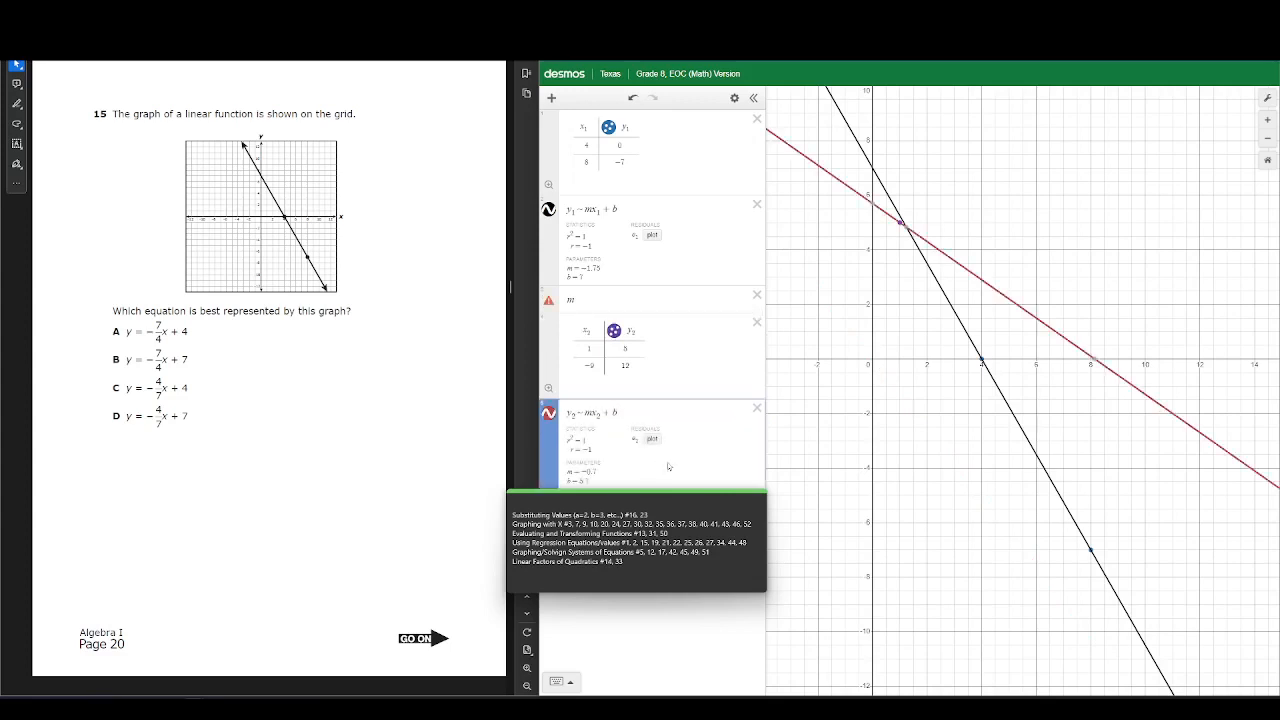
Move the category note clear of the second regression's parameters, check the warning on the m line, and delete that line
click(629, 506)
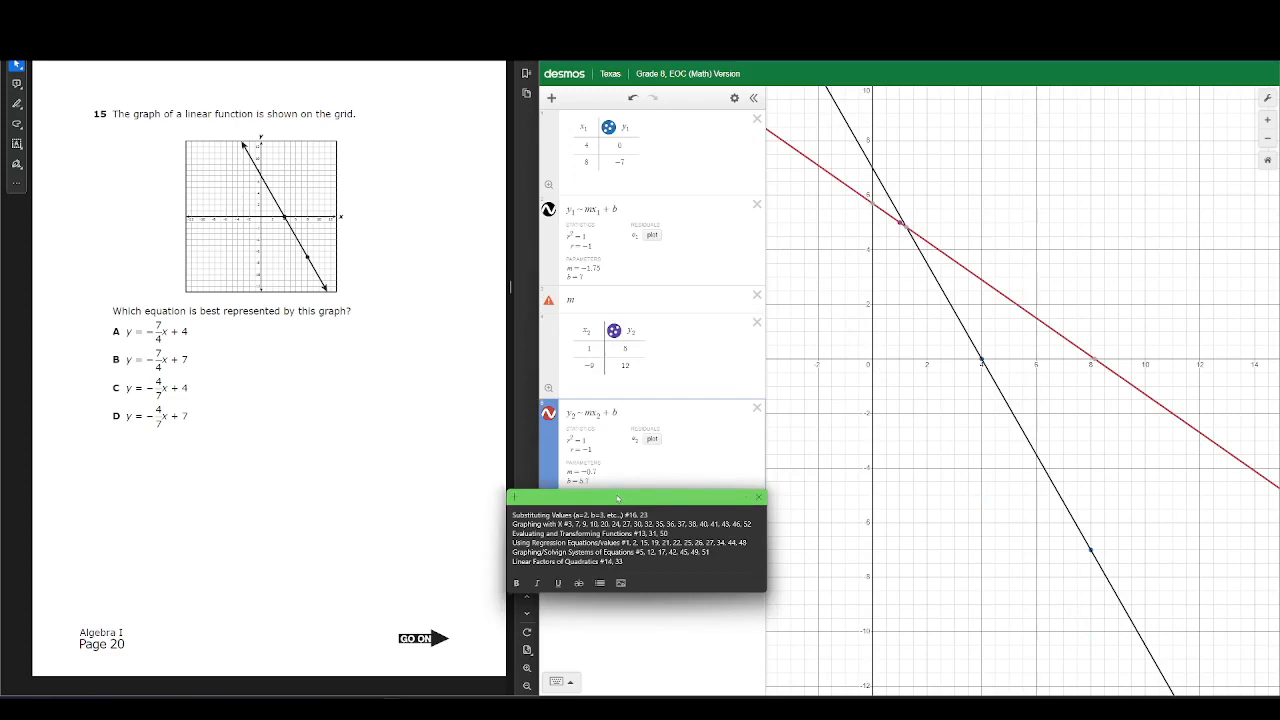
drag(620, 498, 618, 548)
click(604, 505)
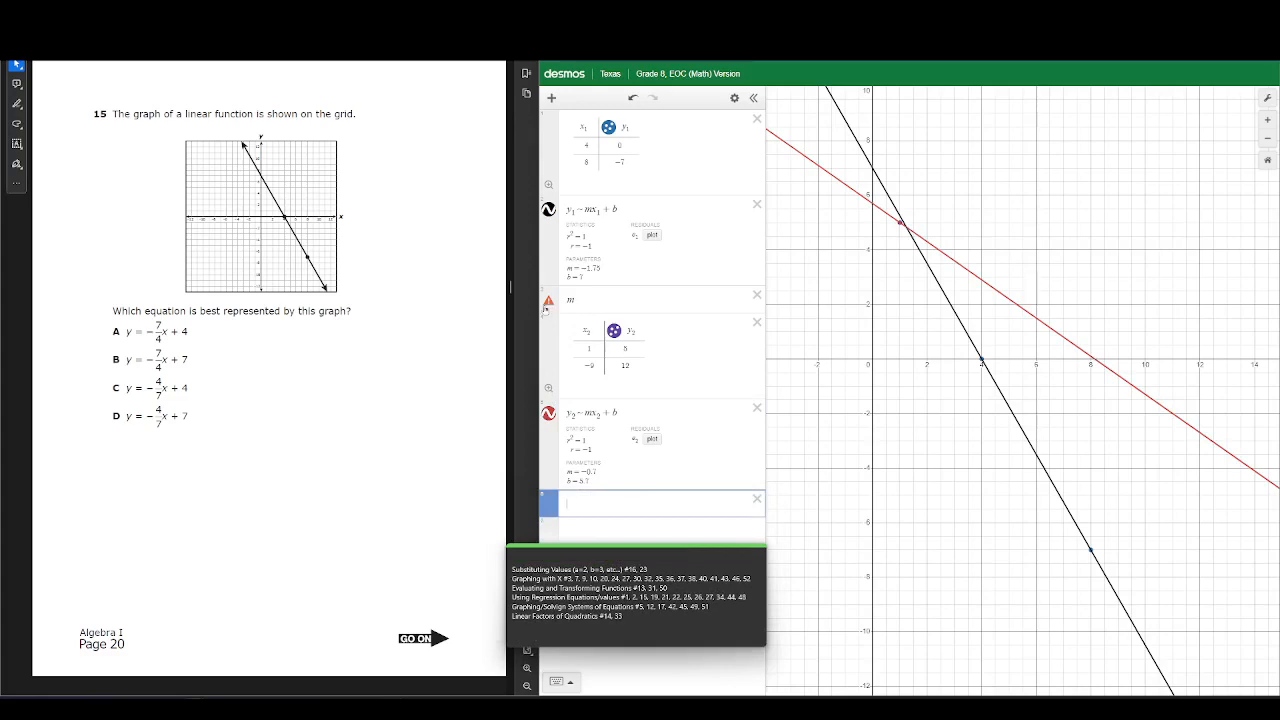
mouse_move(549, 302)
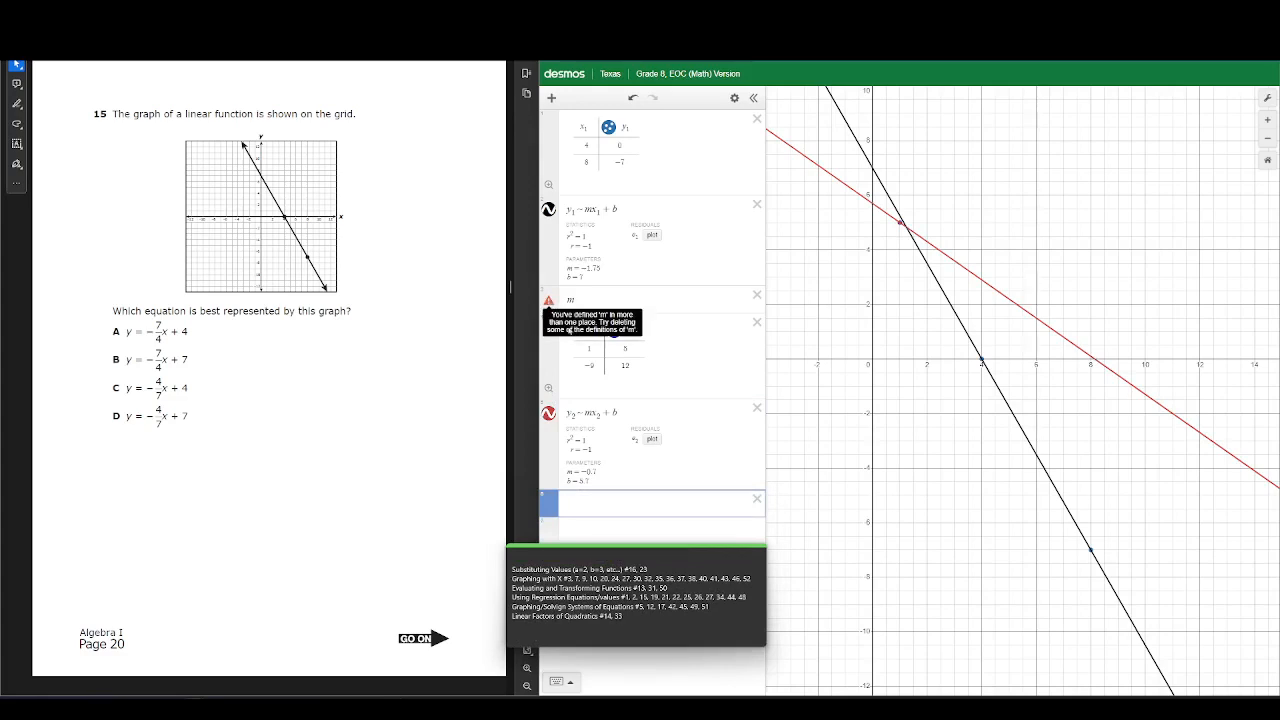
click(757, 294)
Give each regression its own parameters: m_1 and b_1 for the first table, m_2 and b_2 for the second
click(593, 208)
text(1)
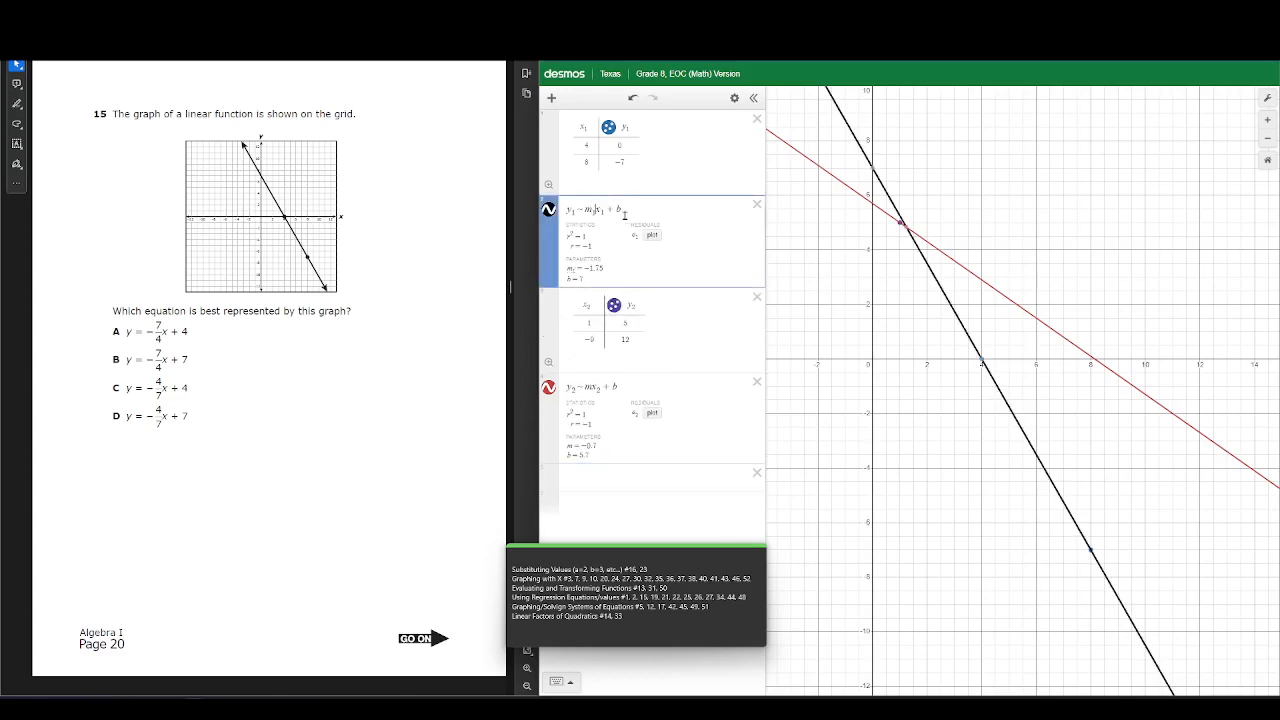
key(End)
text(1)
click(593, 388)
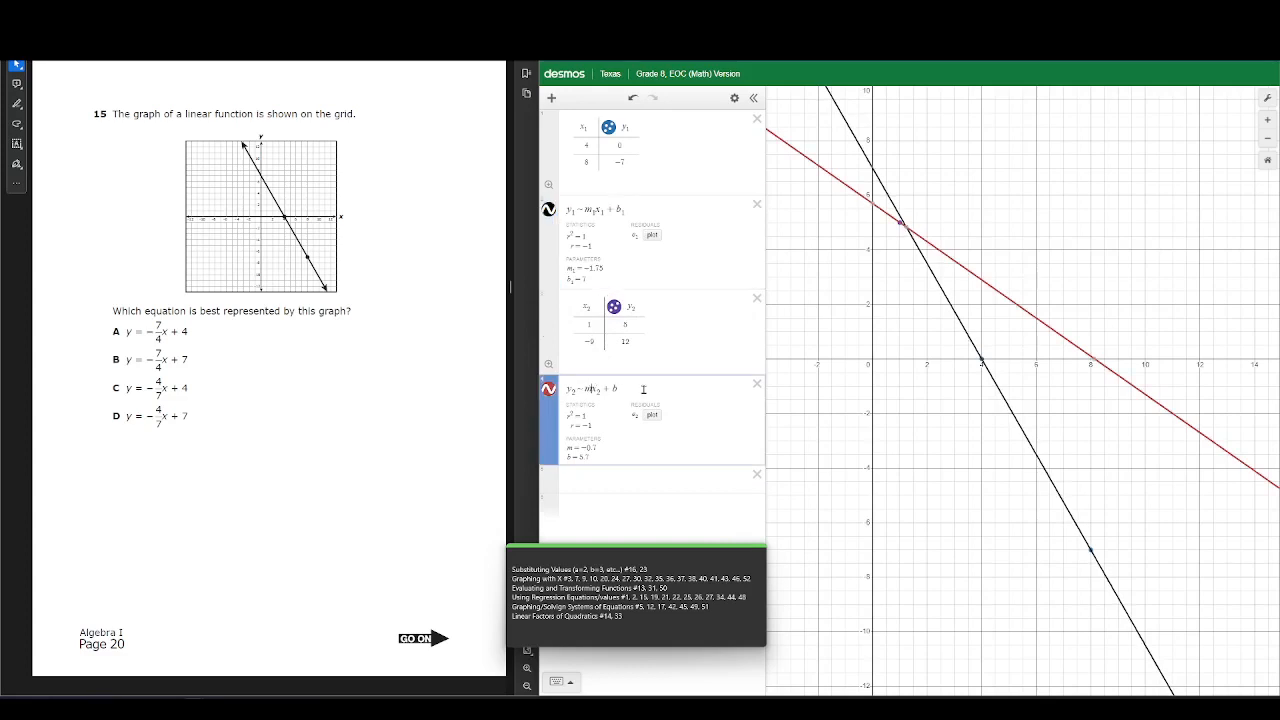
text(2)
key(End)
text(2)
Evaluate m_1 and m_2 on separate lines below the second regression
click(564, 484)
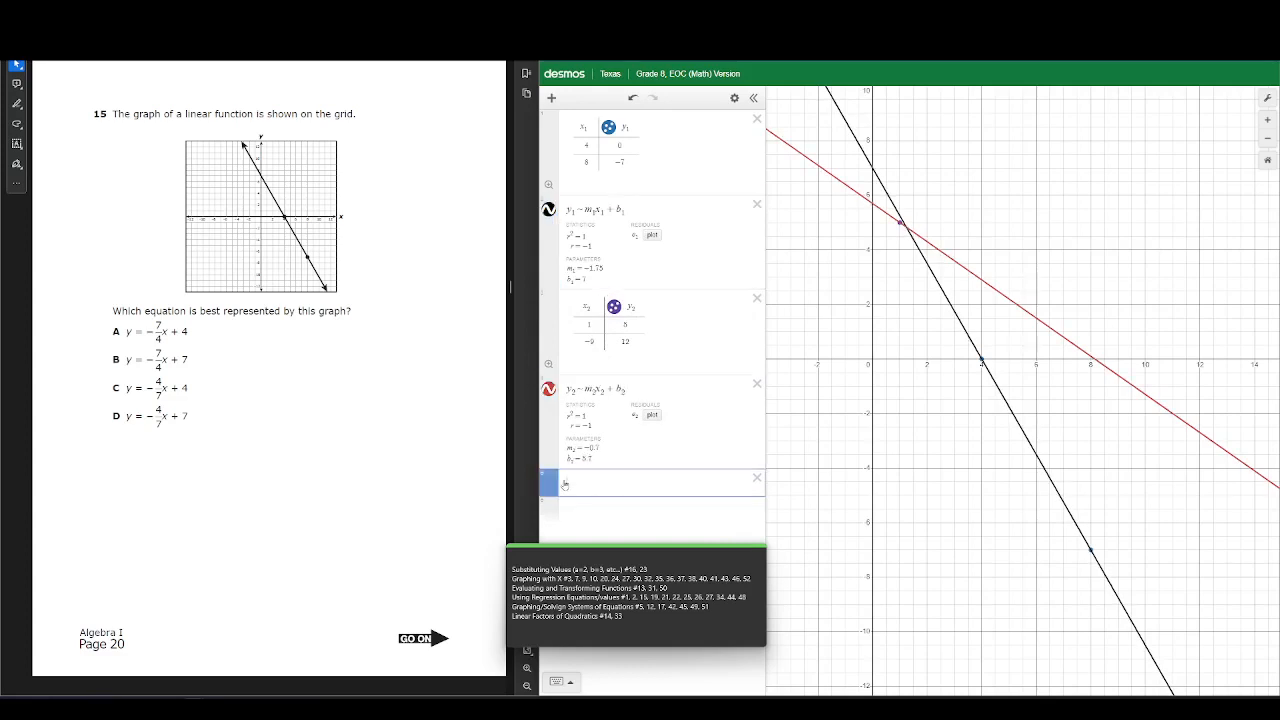
text(m1)
key(Return)
text(m2)
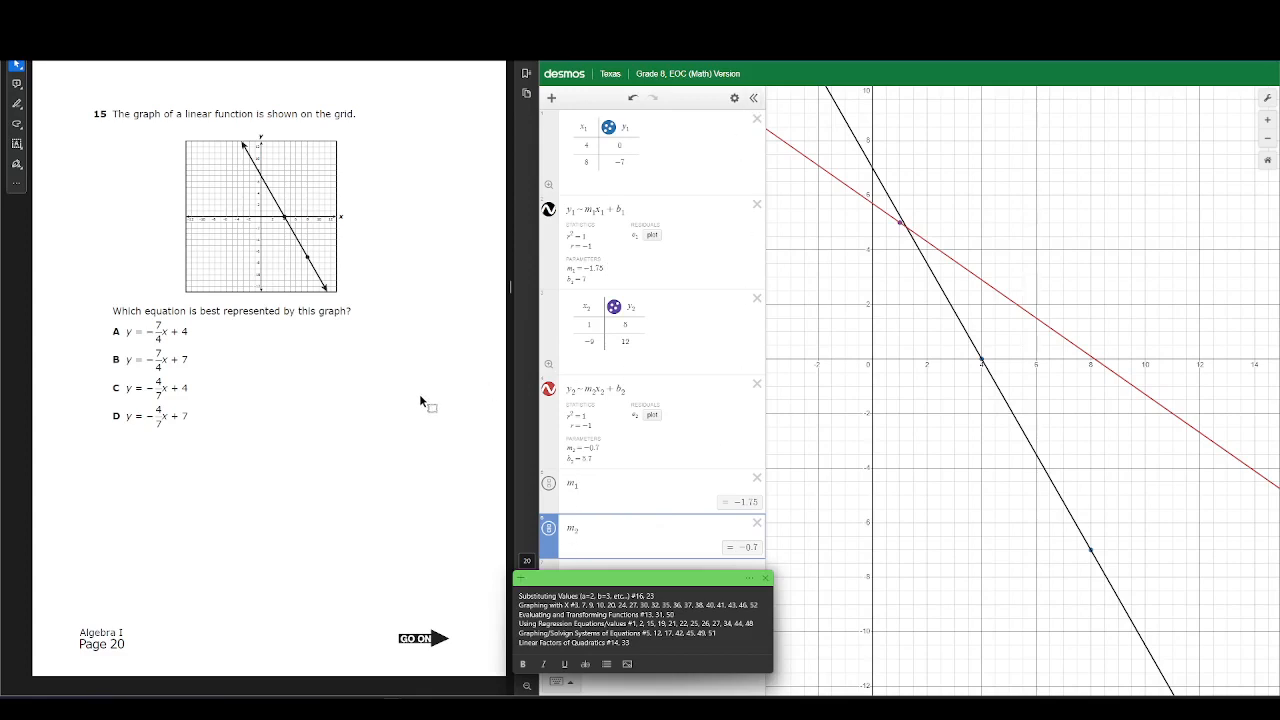
Advance the test document to page 24, which holds questions 21 and 22
key(Right)
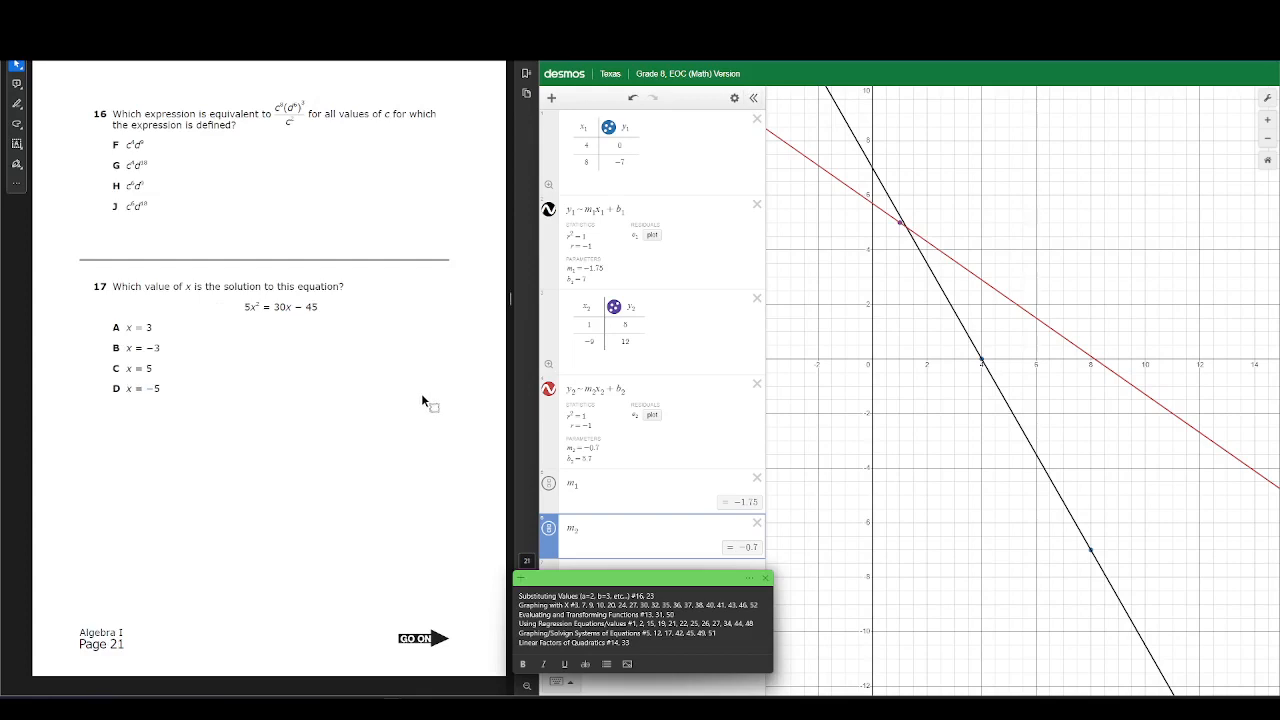
key(Right)
key(Right)
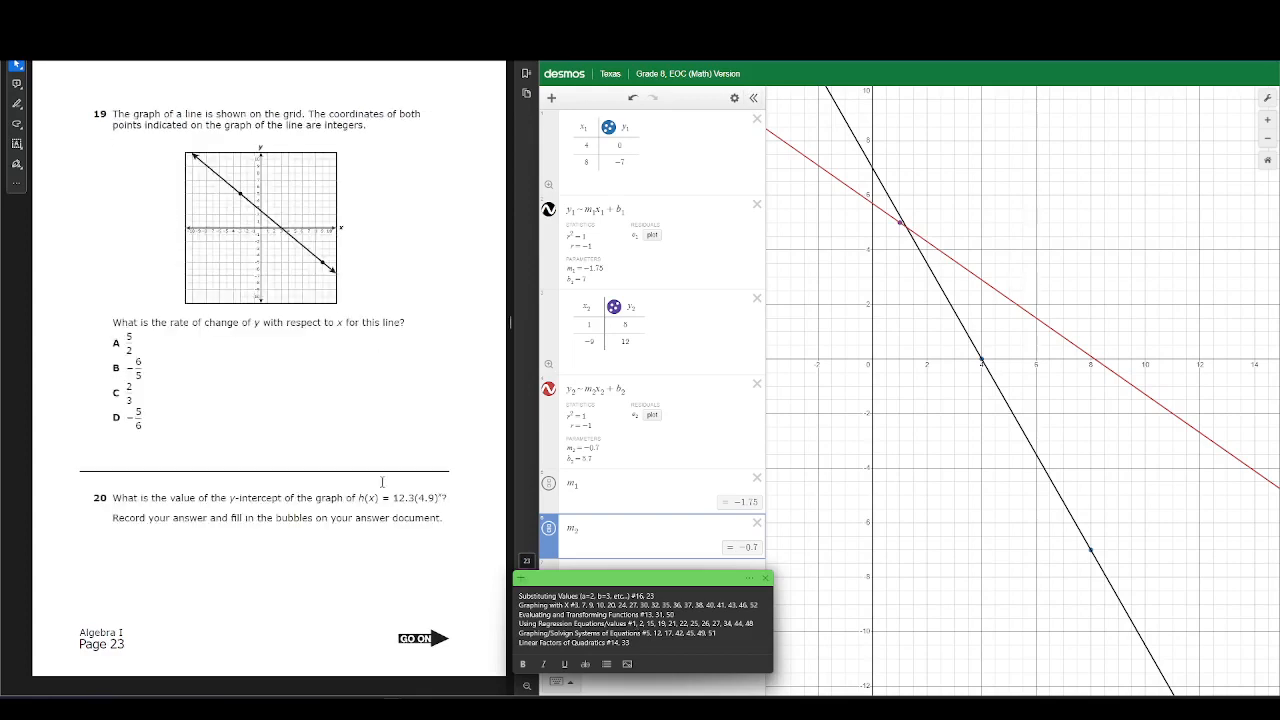
key(Right)
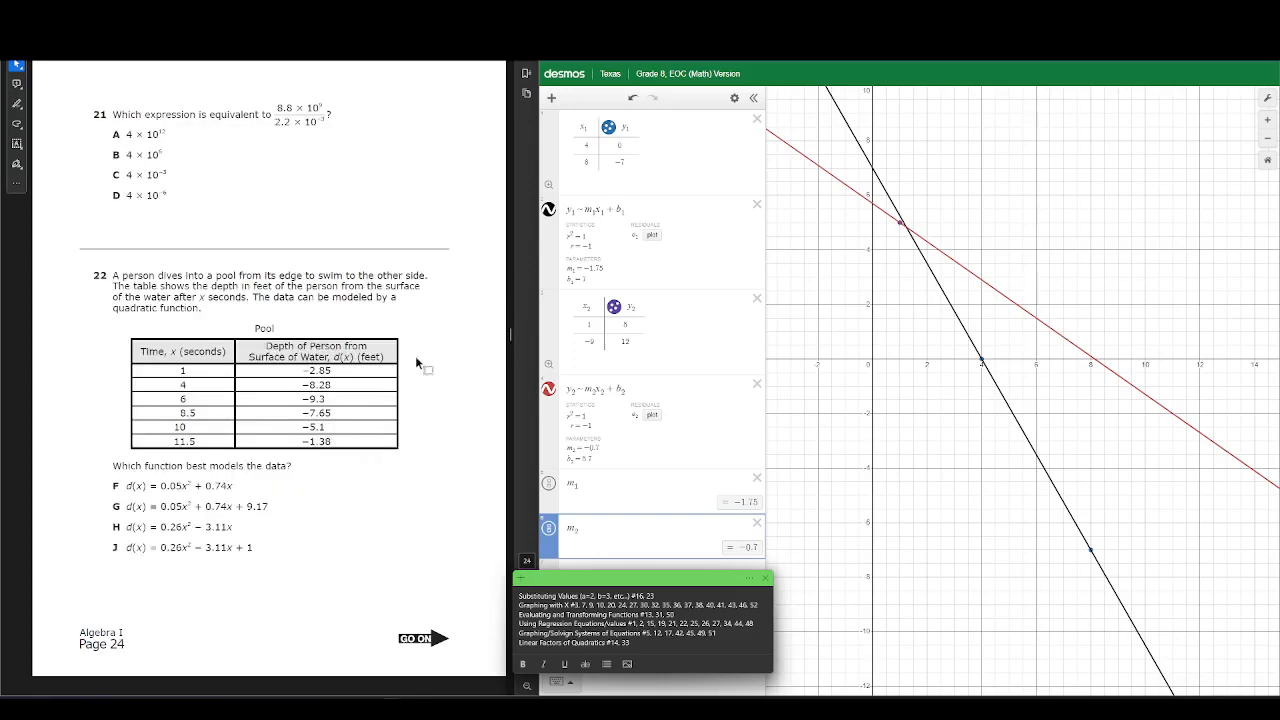
Delete both tables, both regressions and the m_1 and m_2 lines from the expression list
click(756, 119)
click(756, 119)
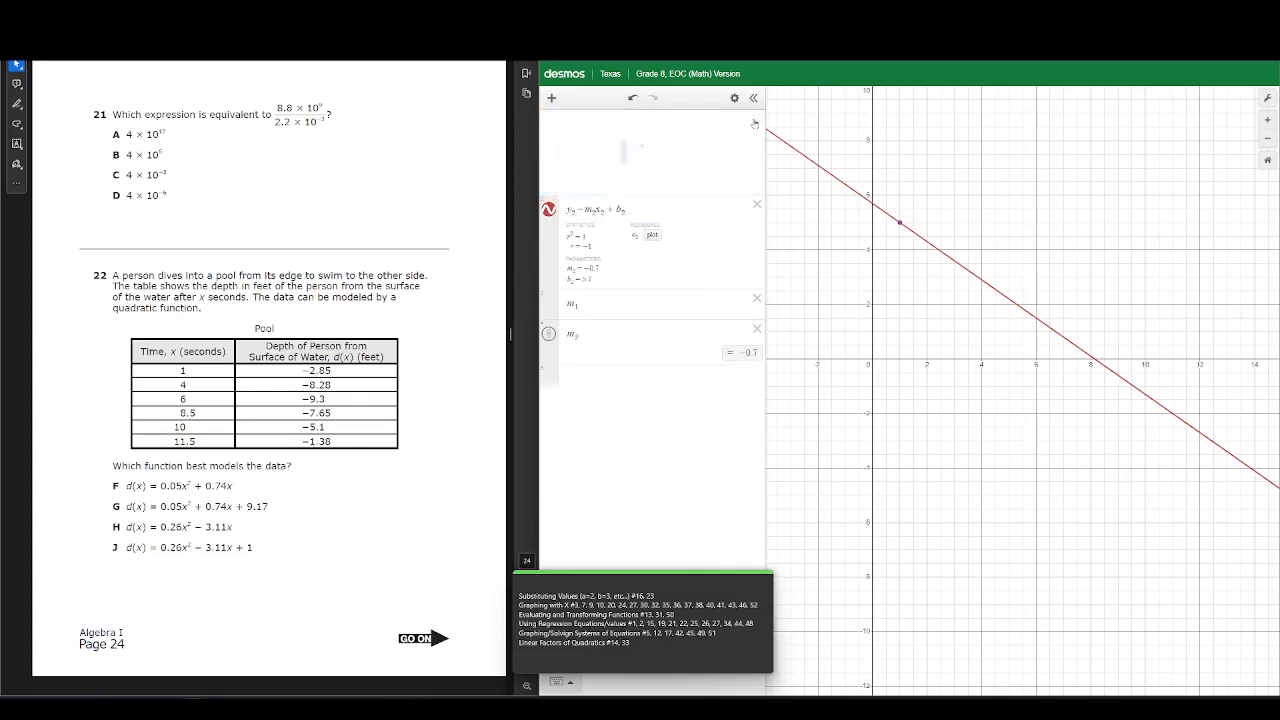
click(756, 119)
click(756, 119)
click(756, 119)
click(756, 119)
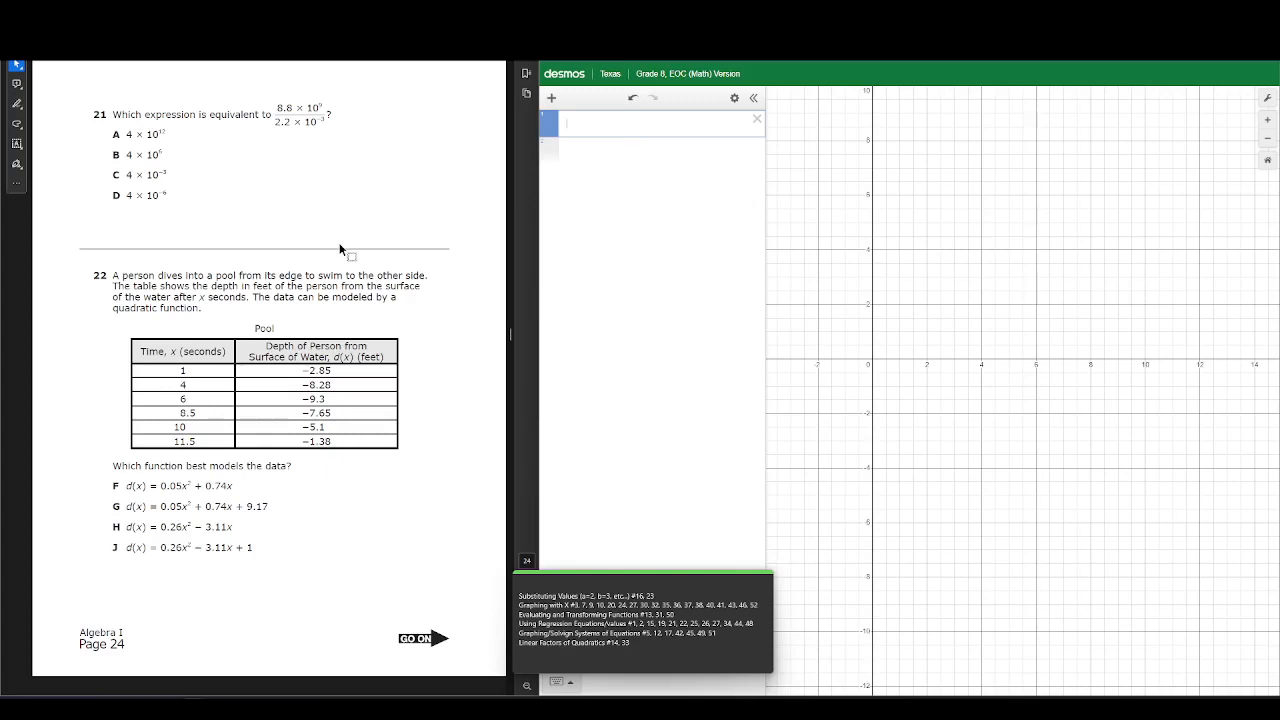
Evaluate question 21's expression as the fraction 8.8·10^9 over 2.2·10^-3
text(/)
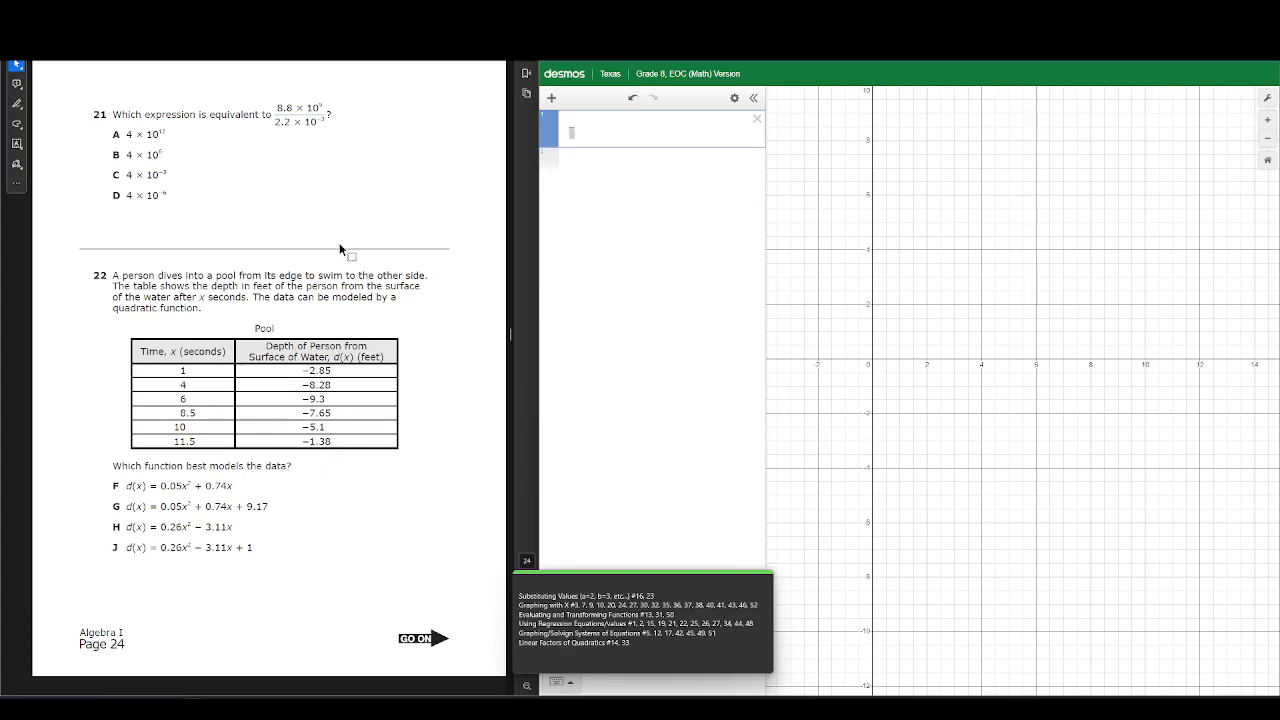
text(8.8)
text(*10)
text(^9)
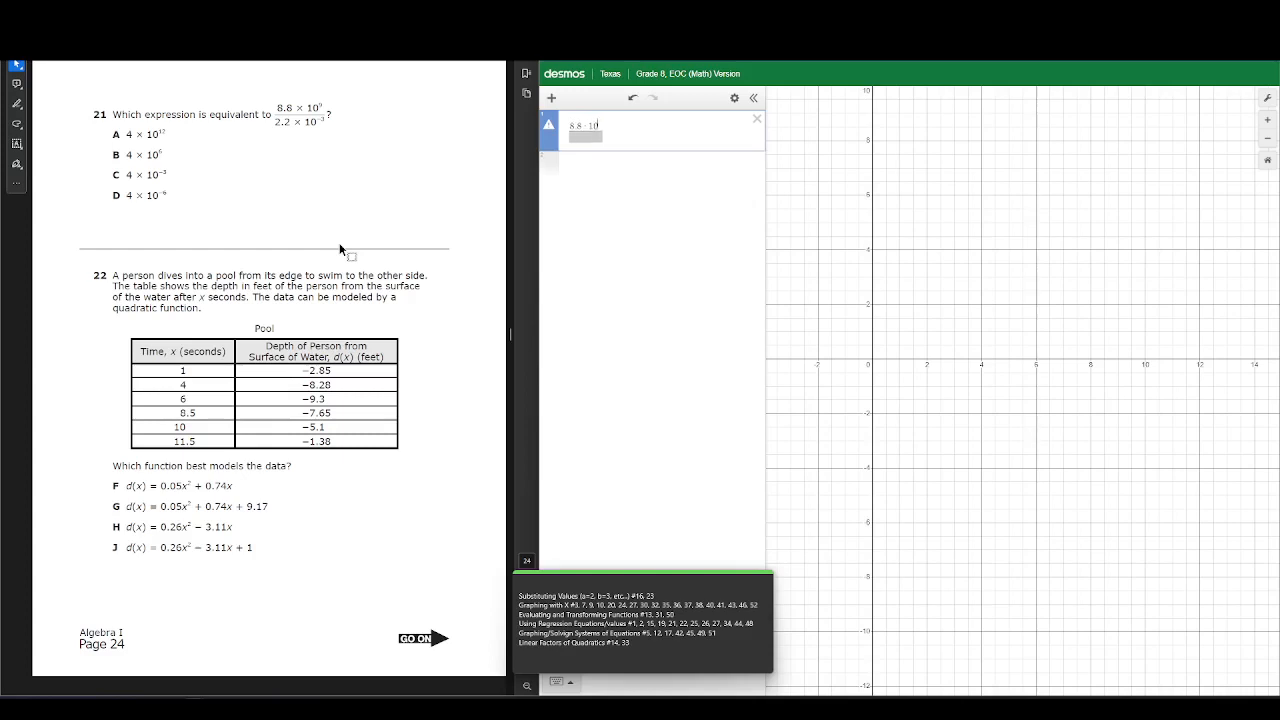
key(Down)
text(2.2)
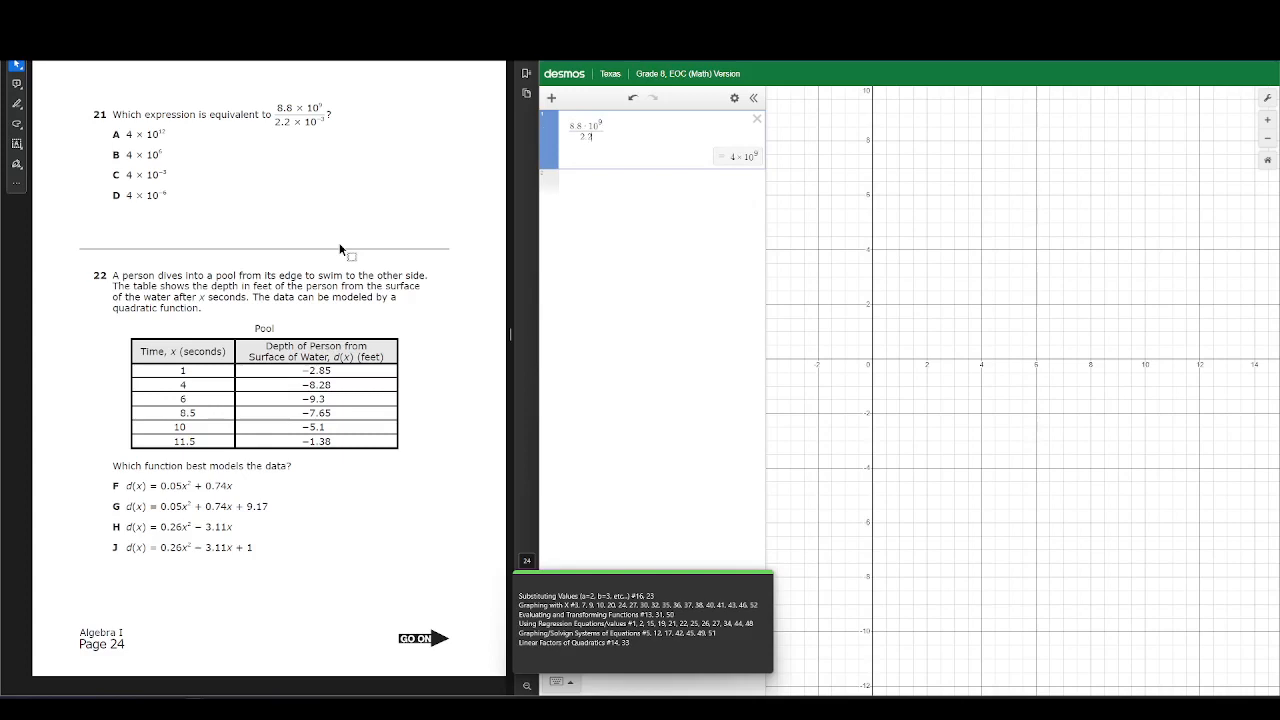
text(*10)
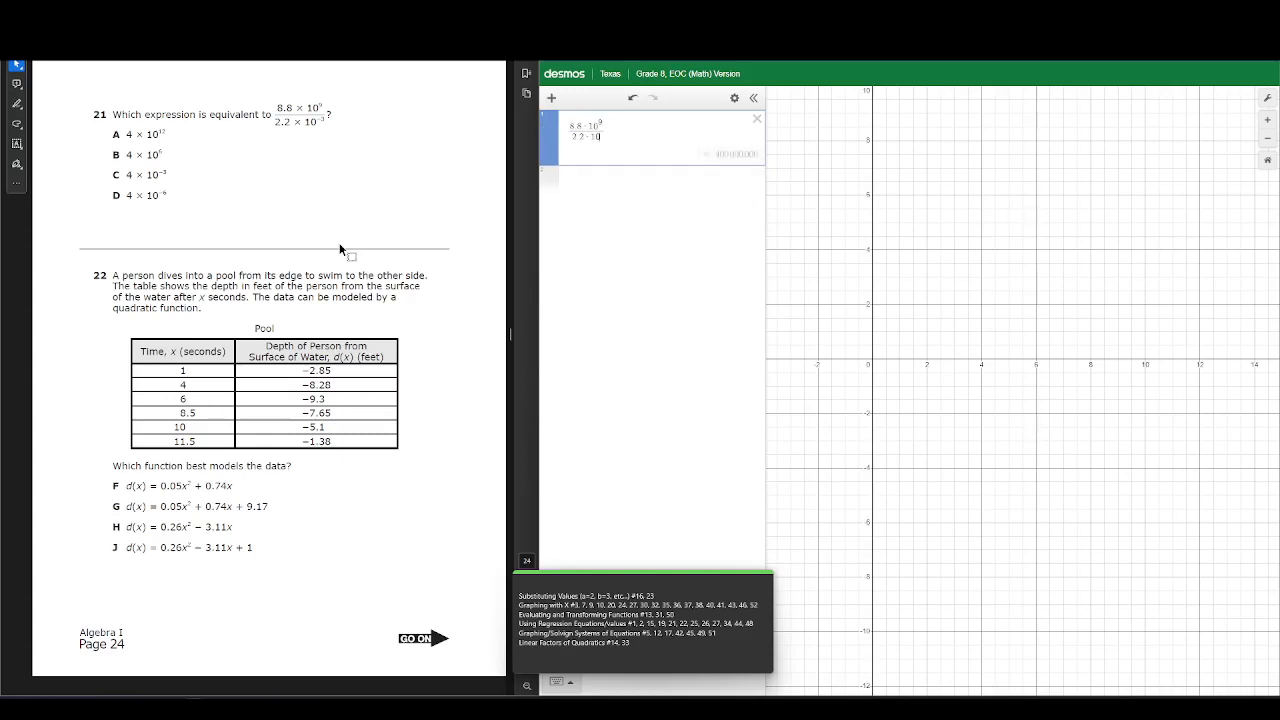
text(^-3)
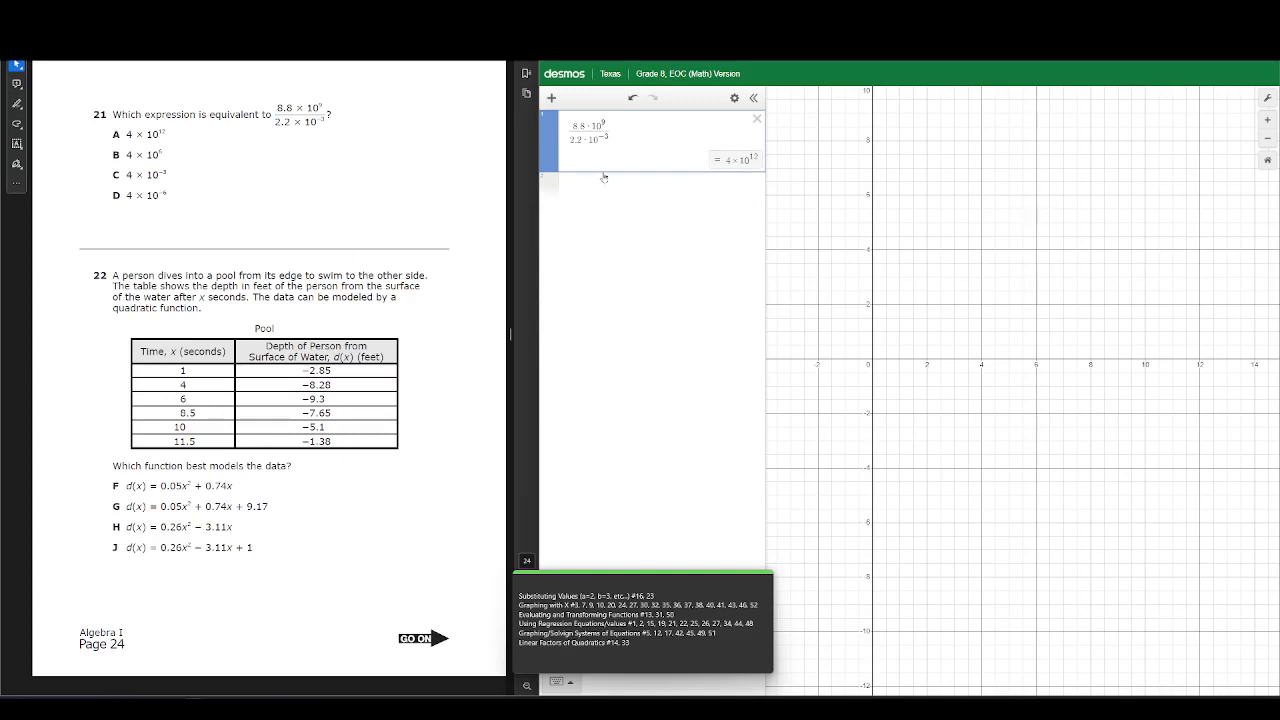
Start a new line below the fraction, compare its value with question 21's answer A, and move the category note higher
click(573, 175)
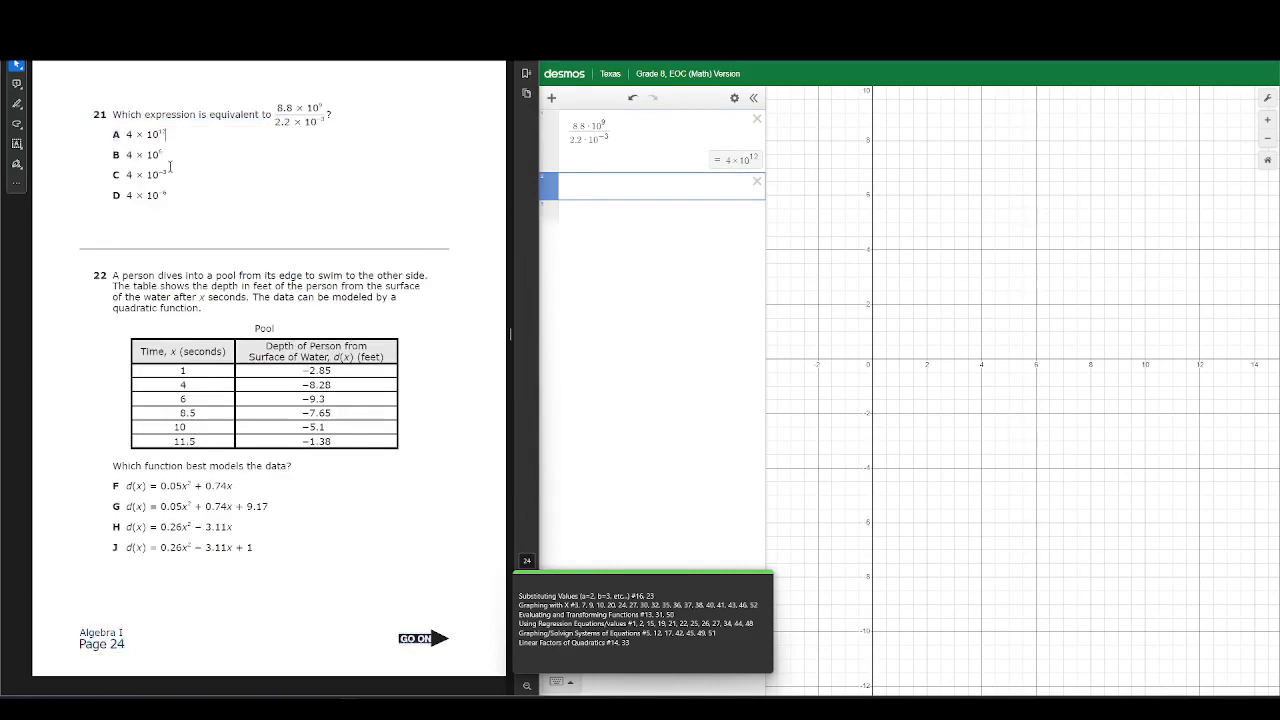
click(590, 189)
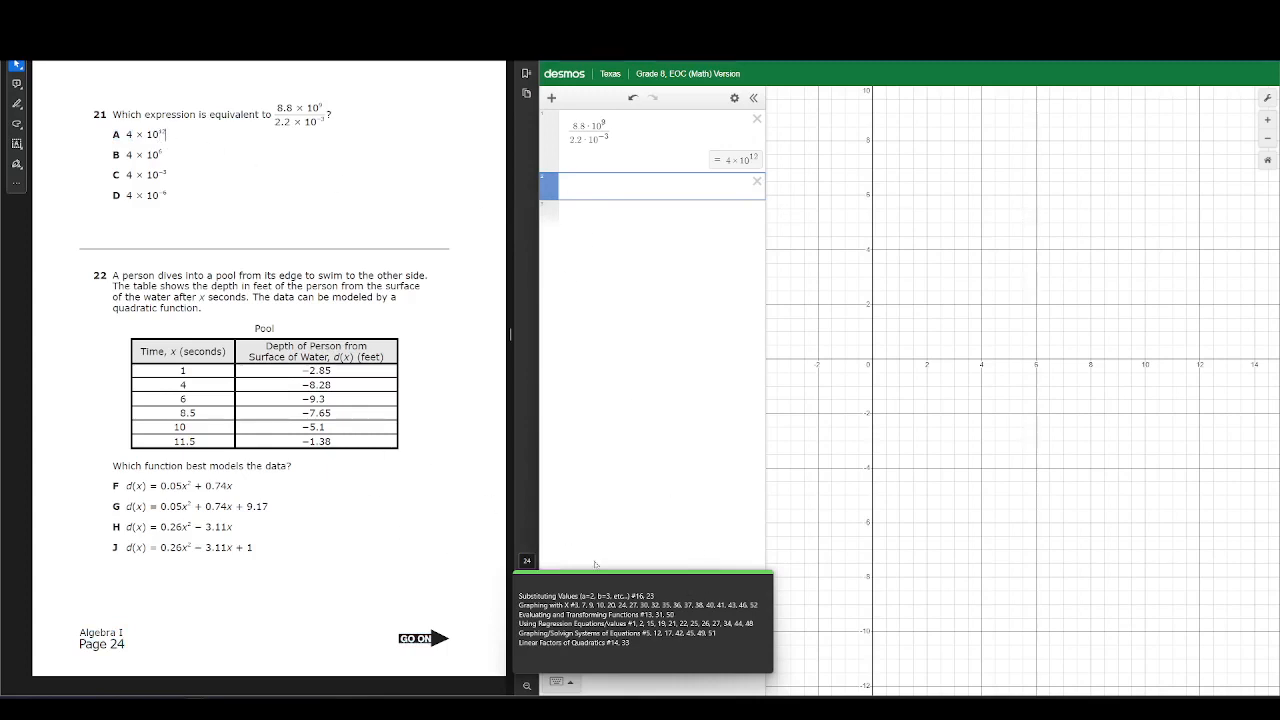
mouse_move(600, 565)
drag(608, 585, 606, 343)
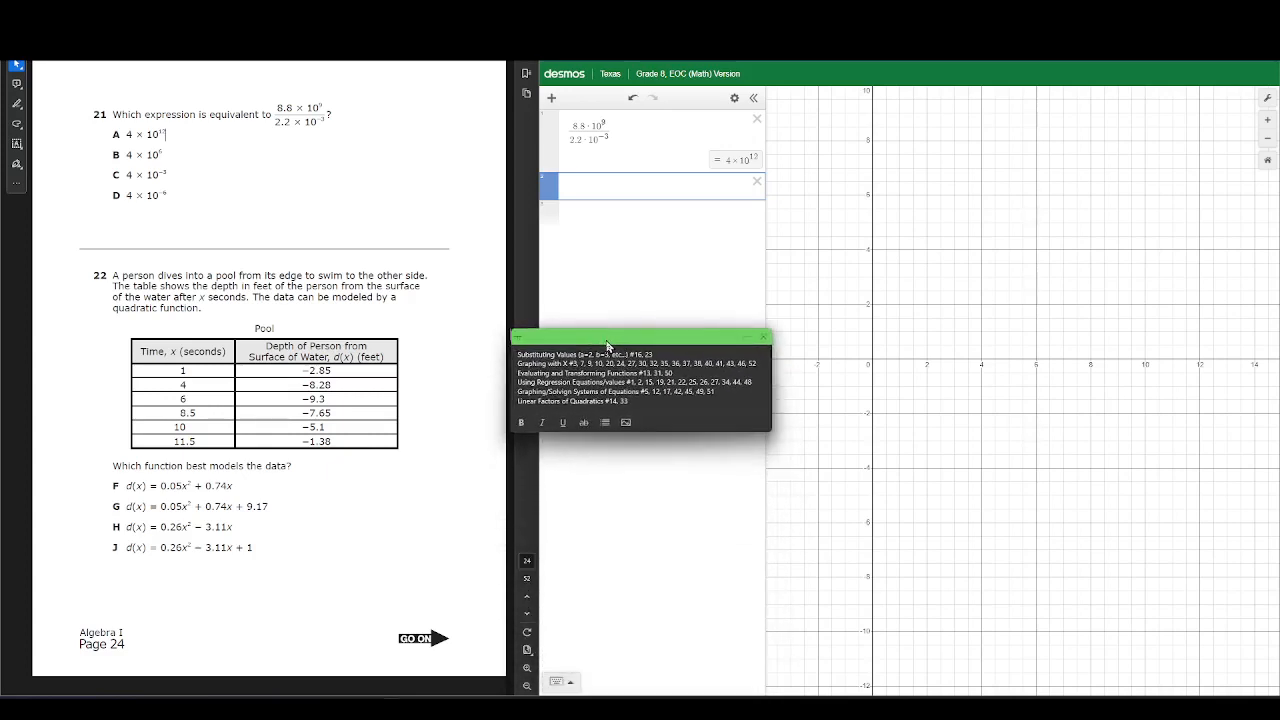